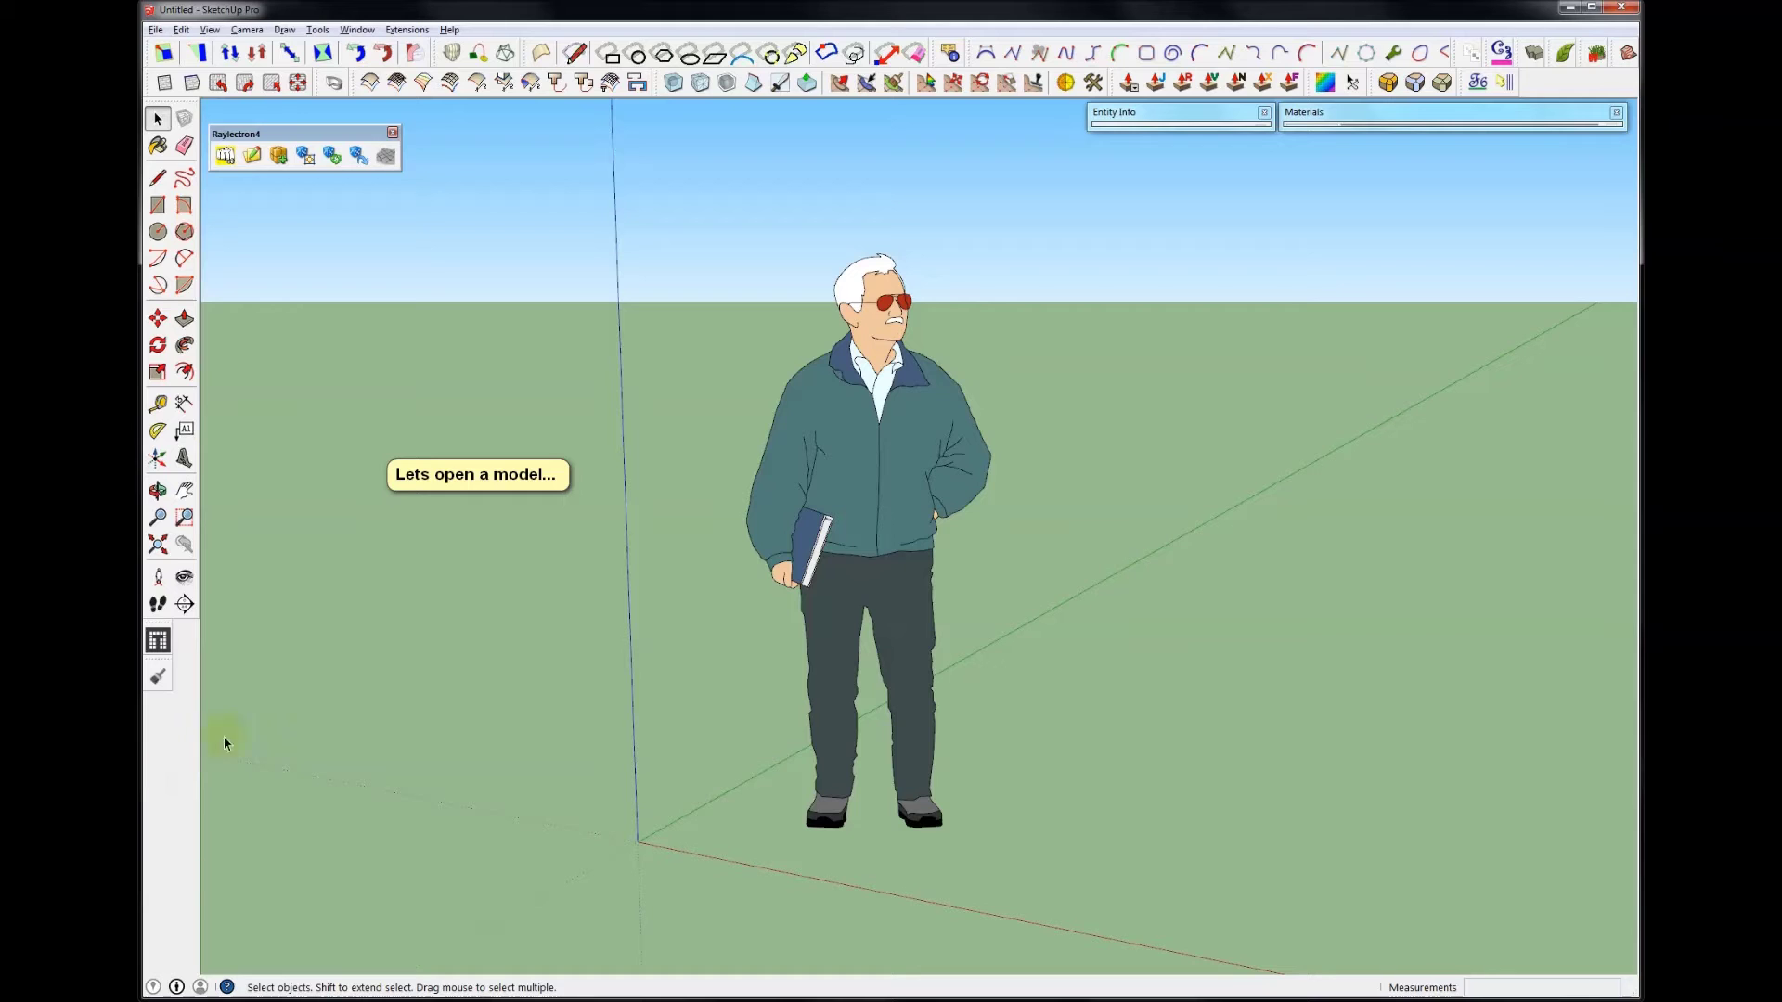
Open living room.skp and switch to the Scene 3 interior view of the sofa wall
key(ctrl+o)
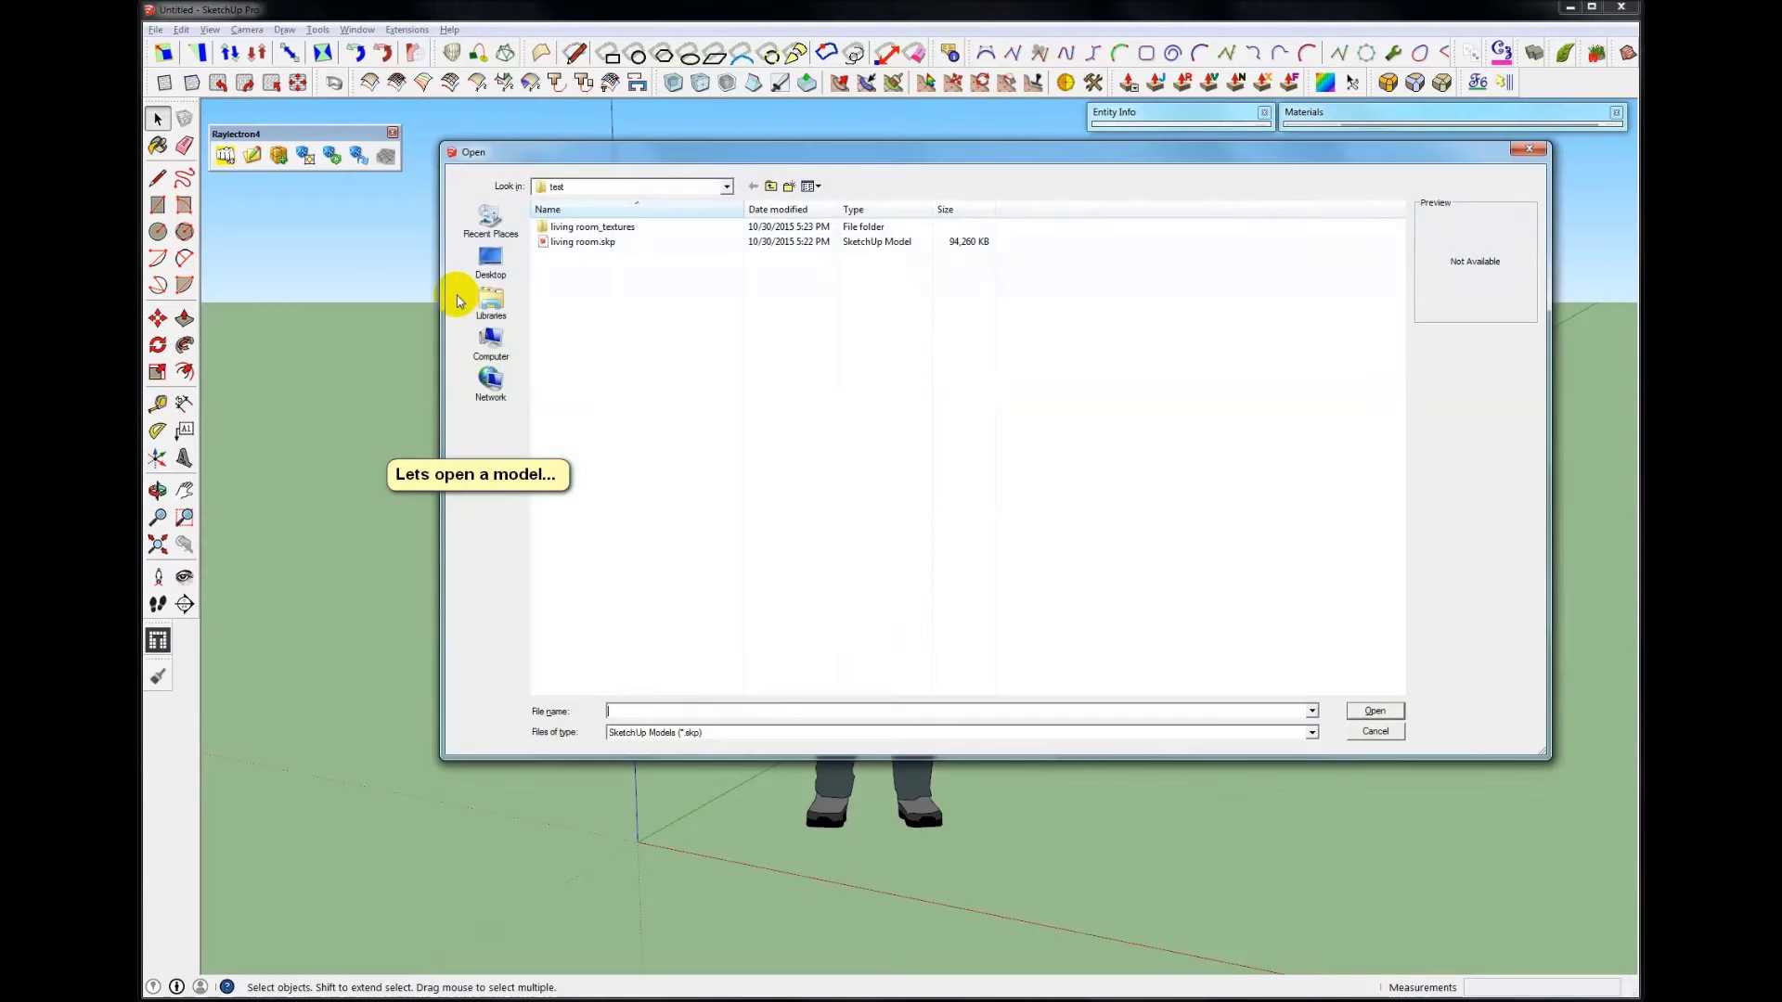
double_click(577, 242)
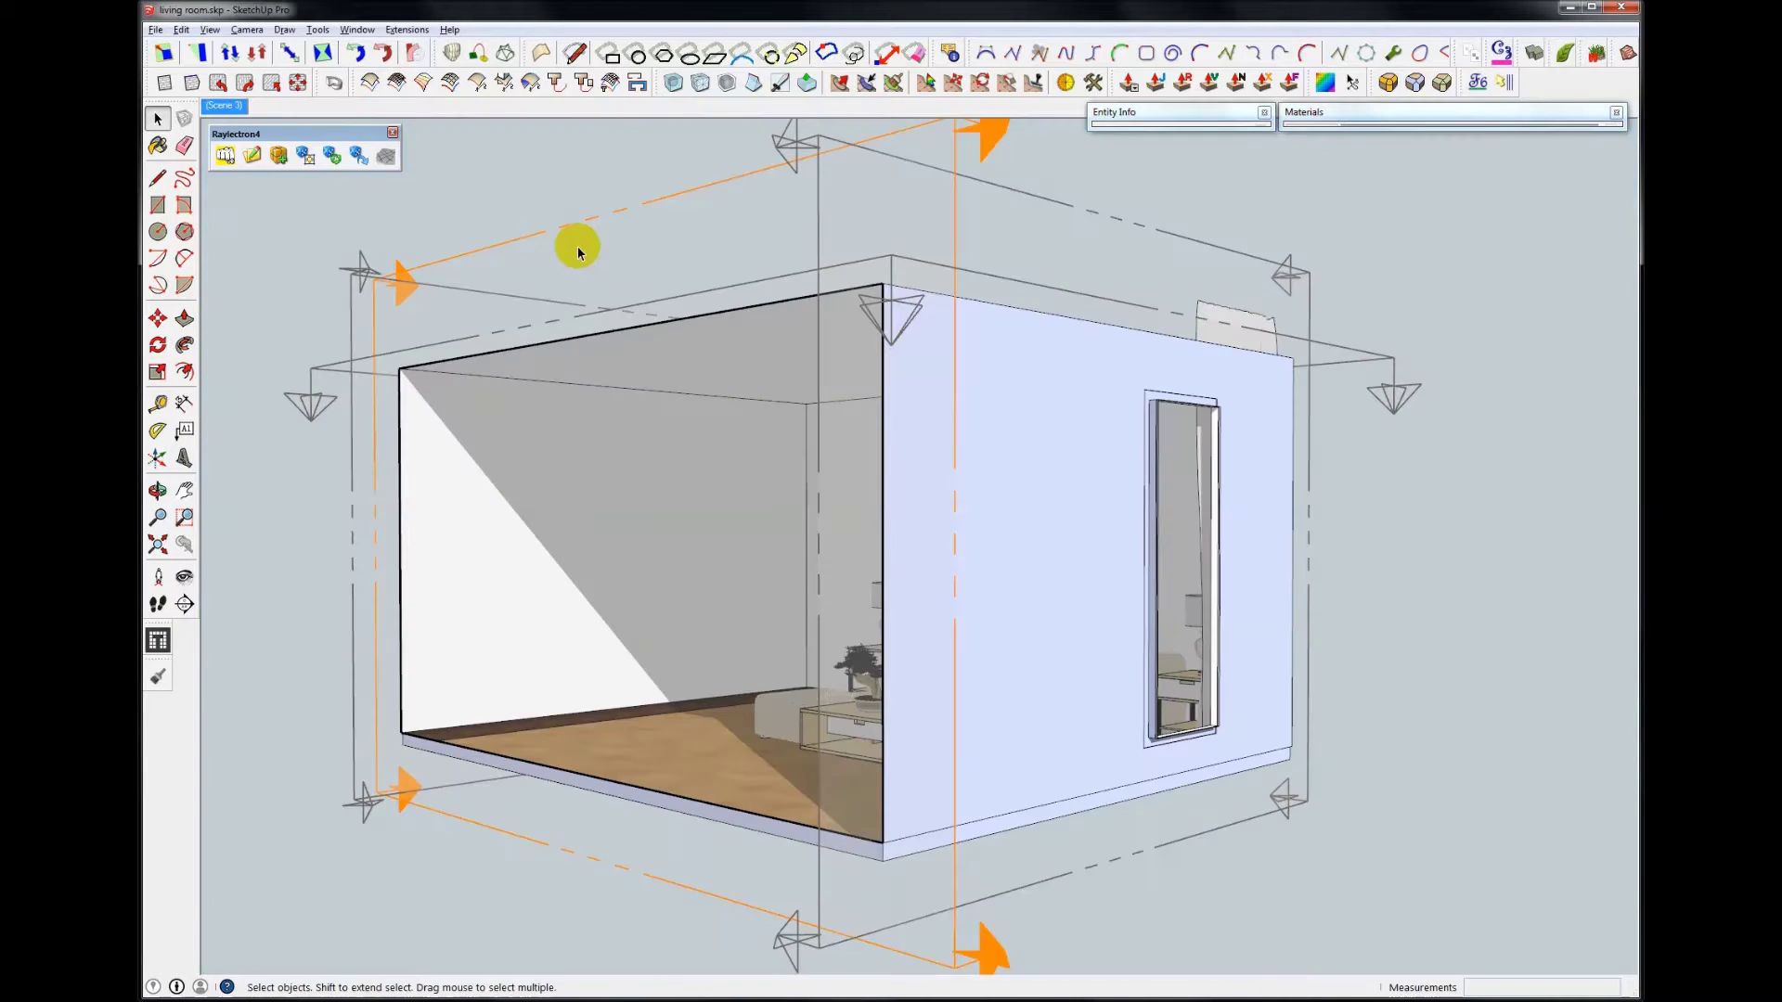
click(221, 107)
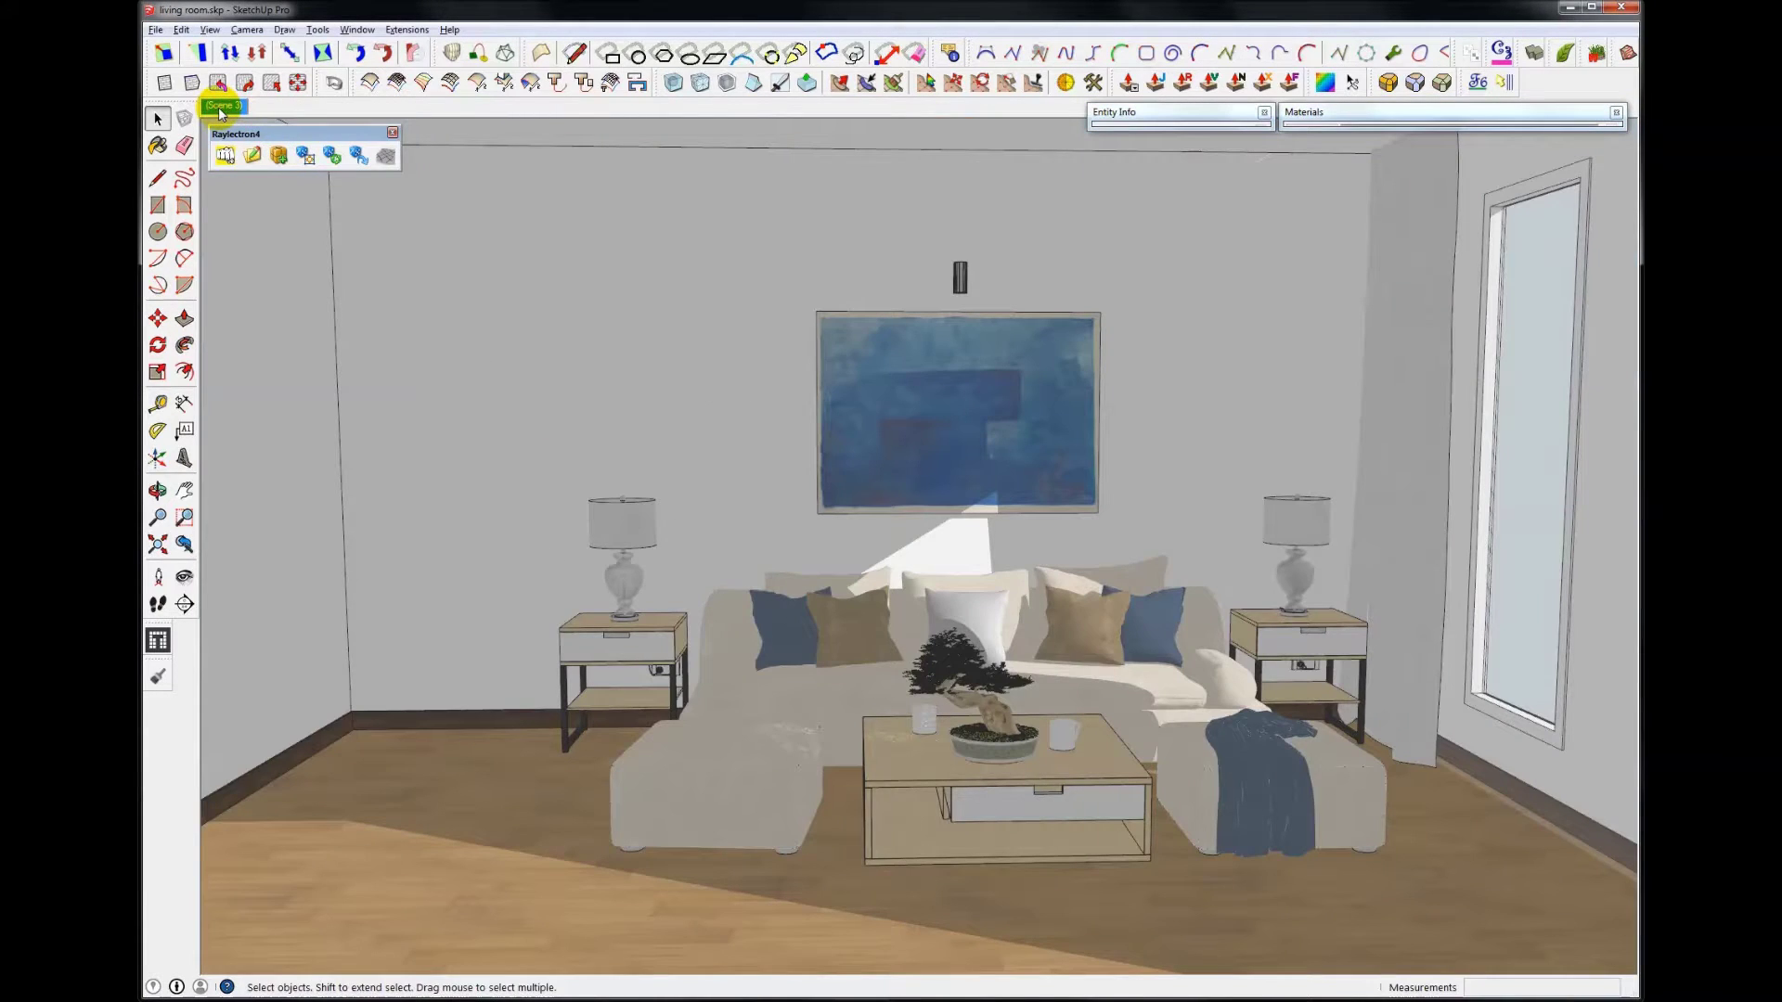
Export Scene 3 to Raylectron as living room.rof, replacing the existing file, and start rendering
click(226, 157)
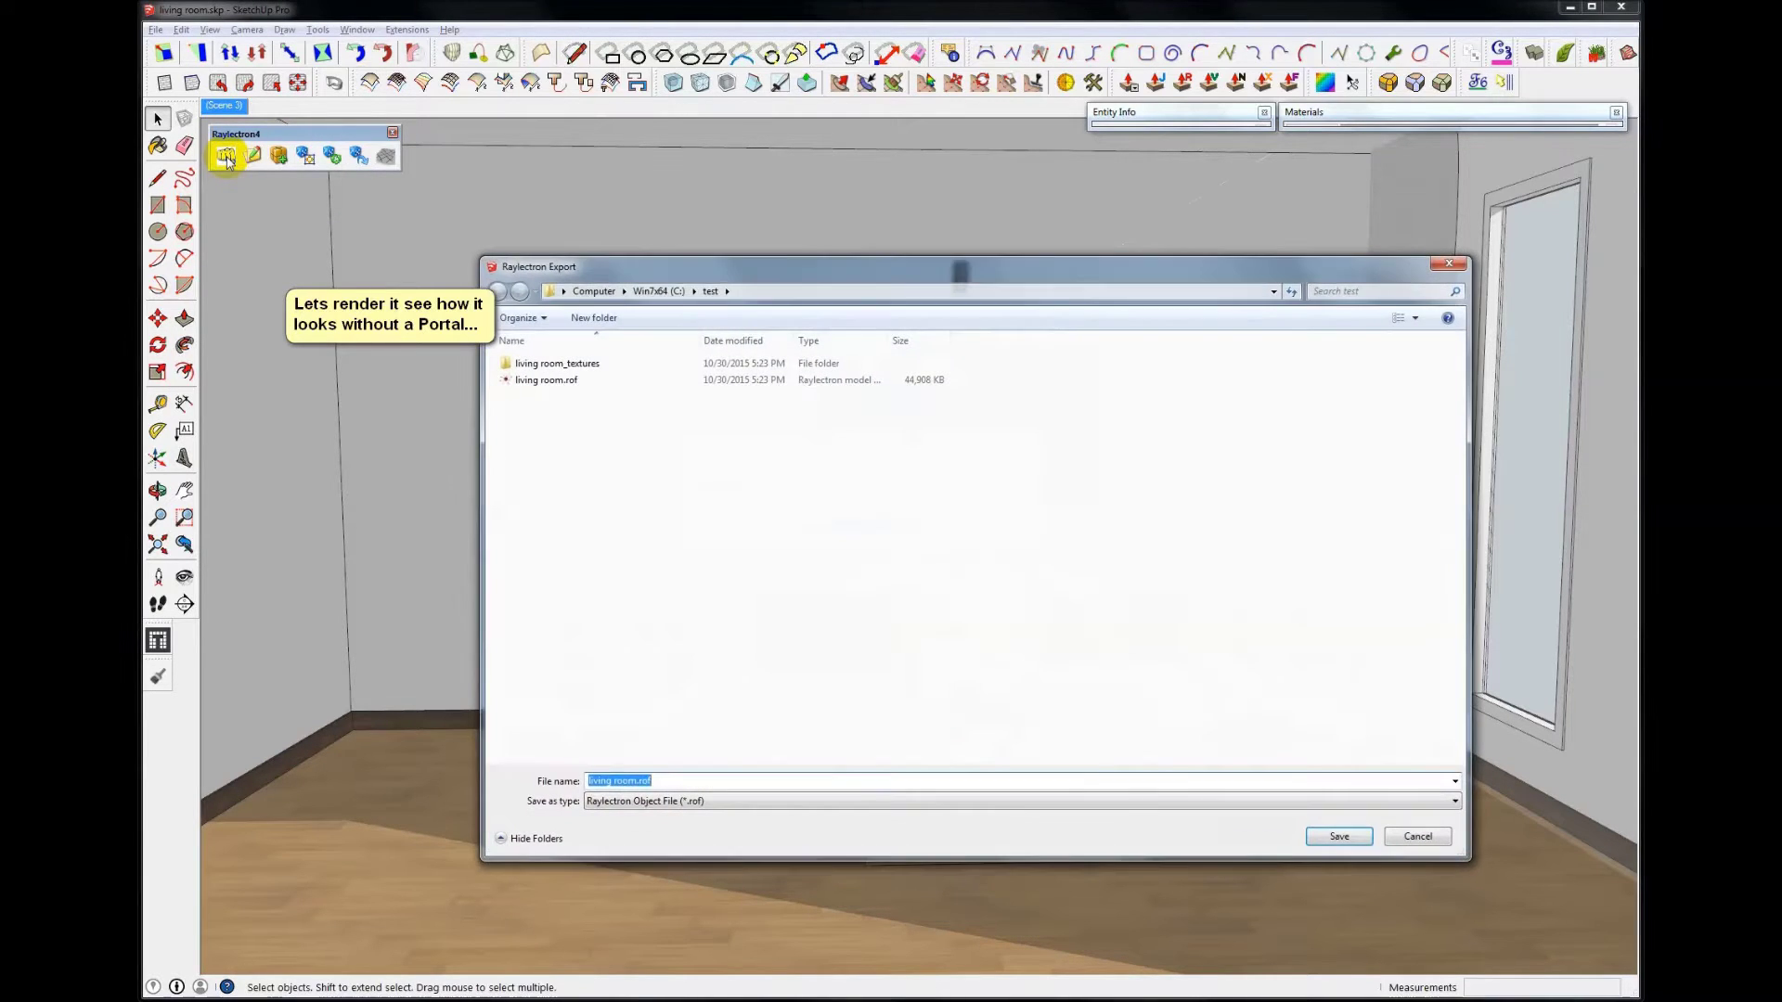
key(y)
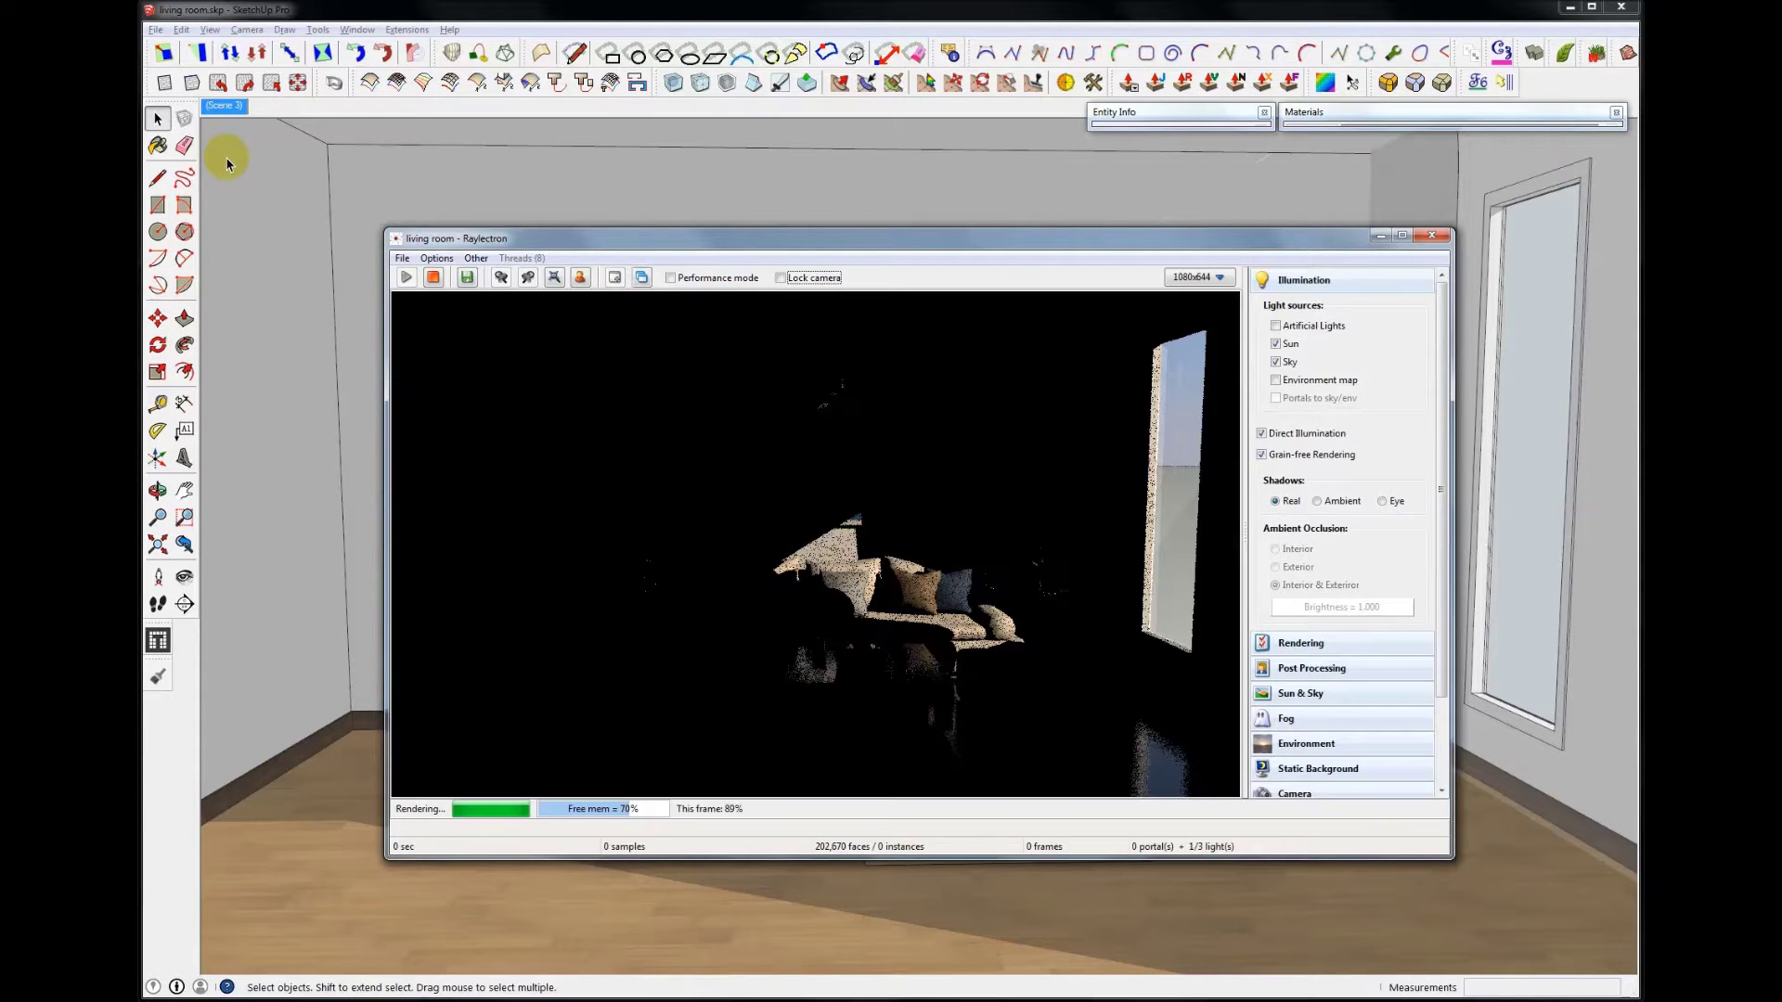
Inspect the portal-free render's shadows, then close the Raylectron window while rendering continues
click(939, 388)
click(1195, 369)
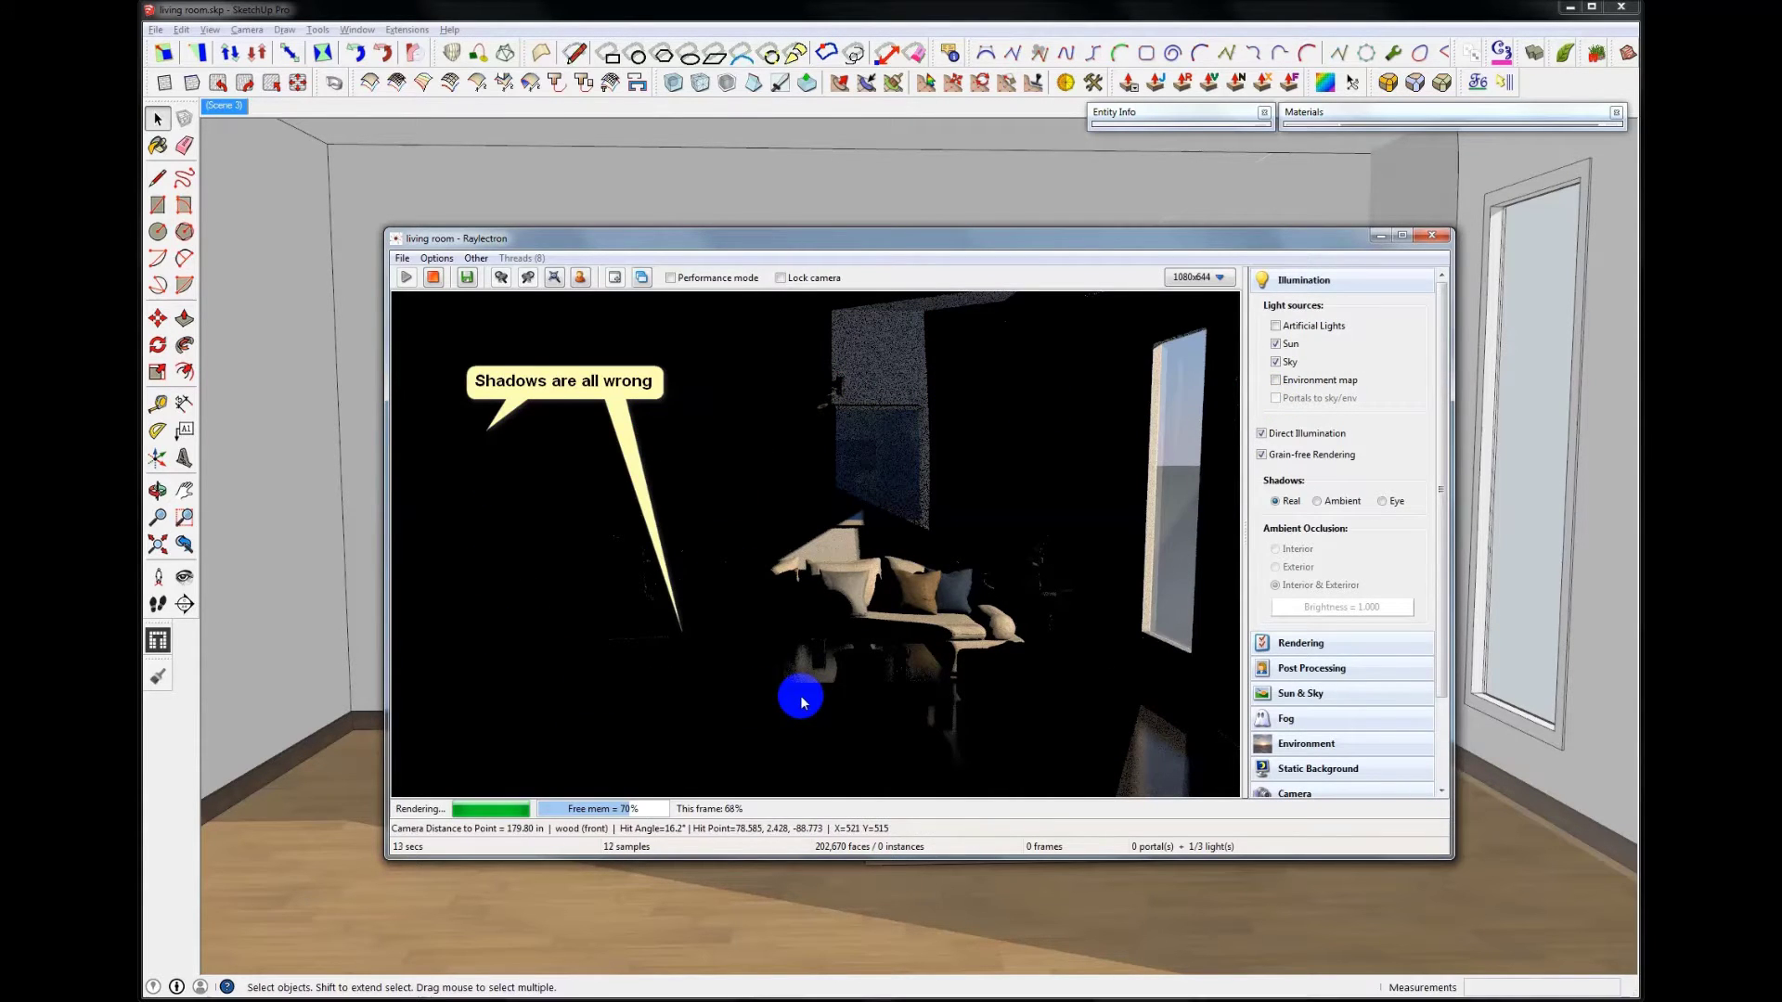
click(1432, 240)
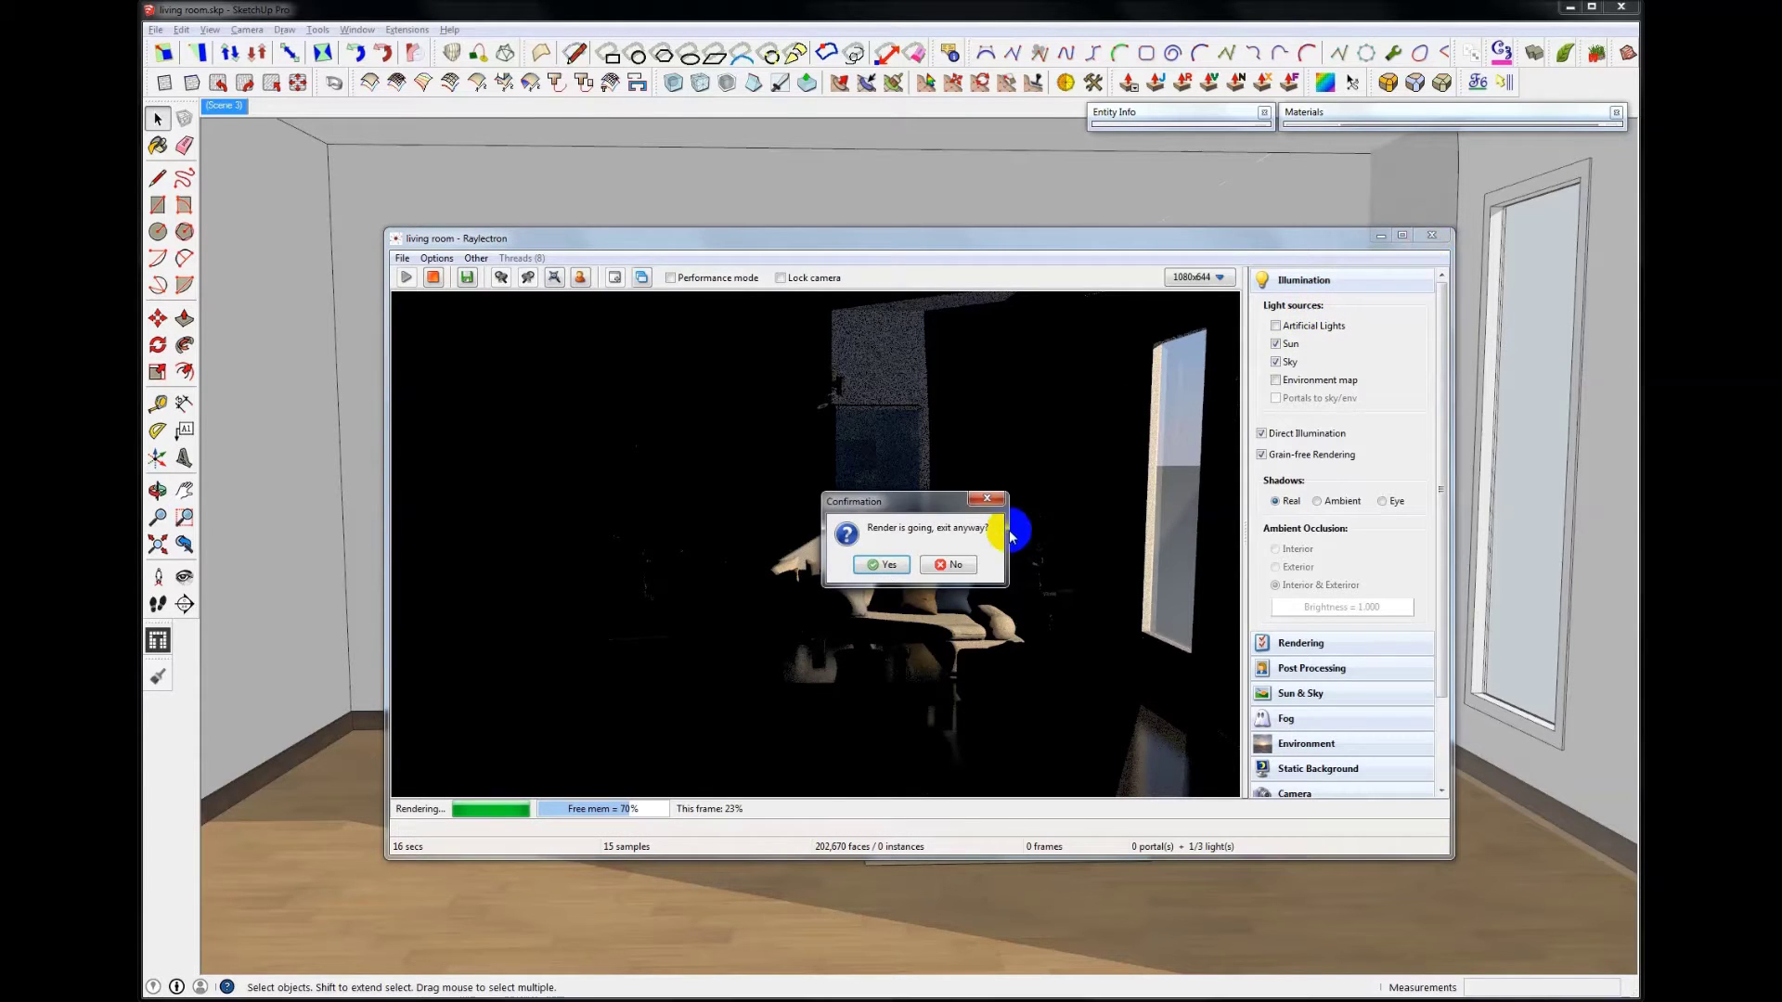
click(885, 566)
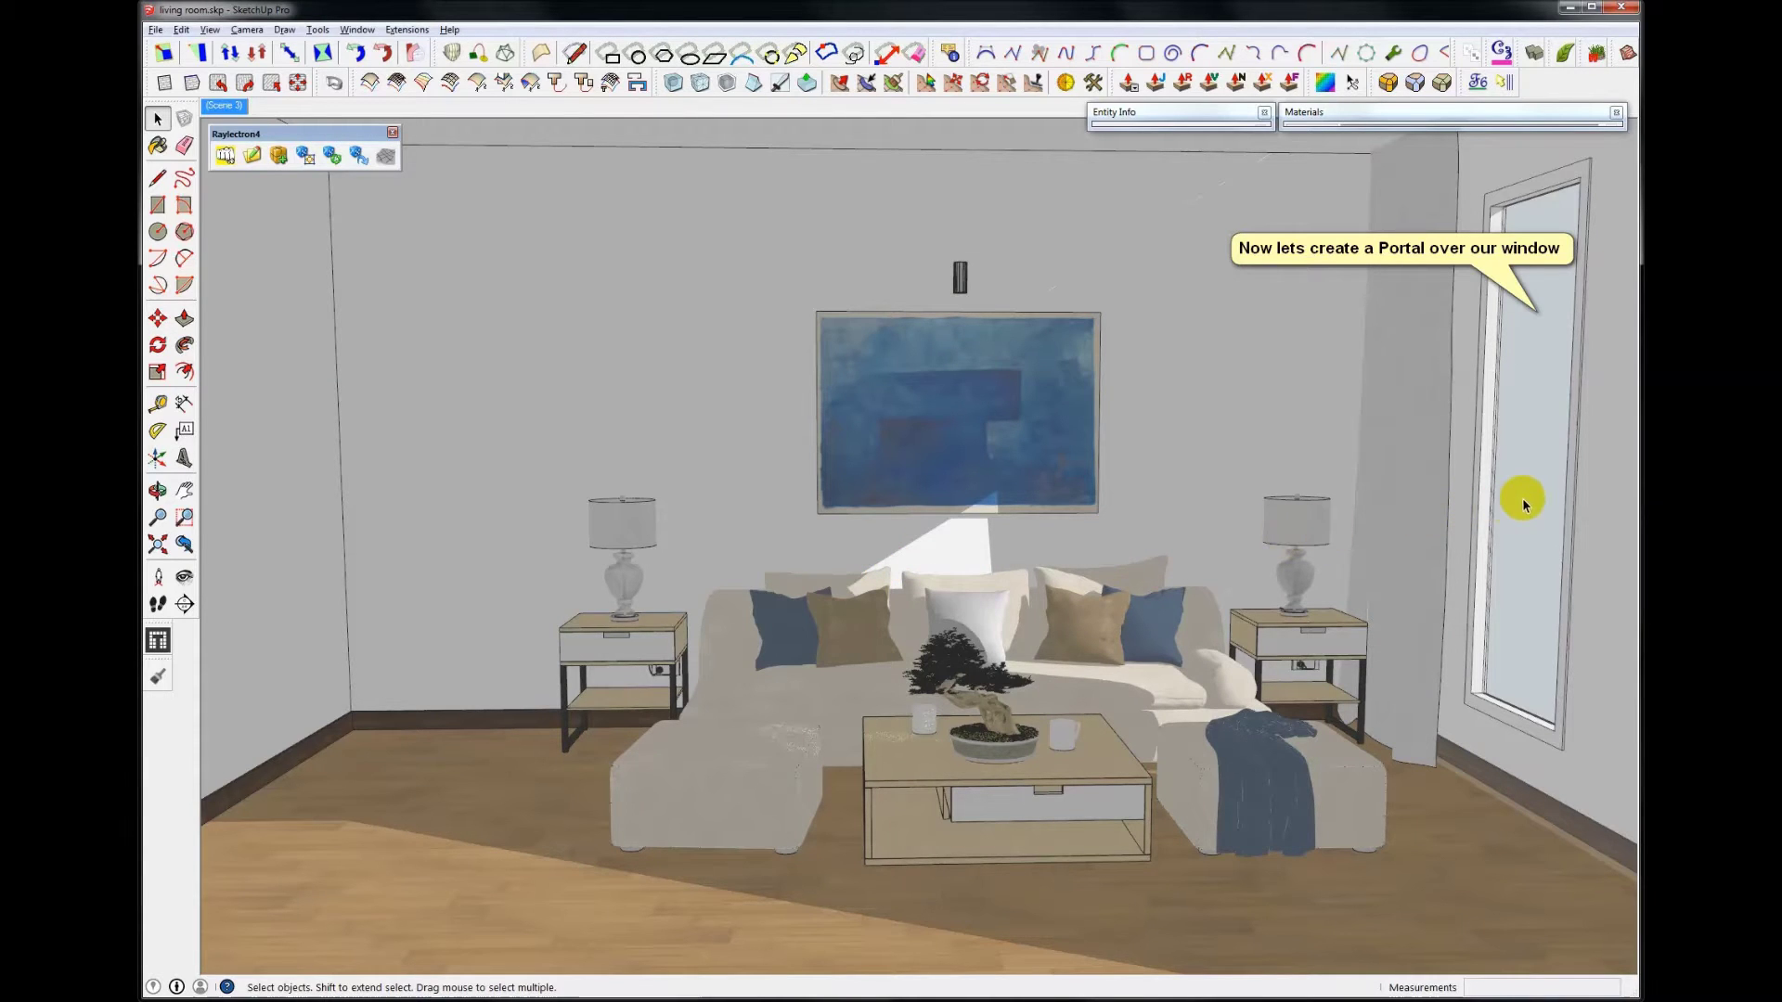
Orbit out to an exterior view of the room box and hide the section planes
key(o)
drag(1519, 499, 1154, 482)
scroll(1133, 492, down, 5)
key(space)
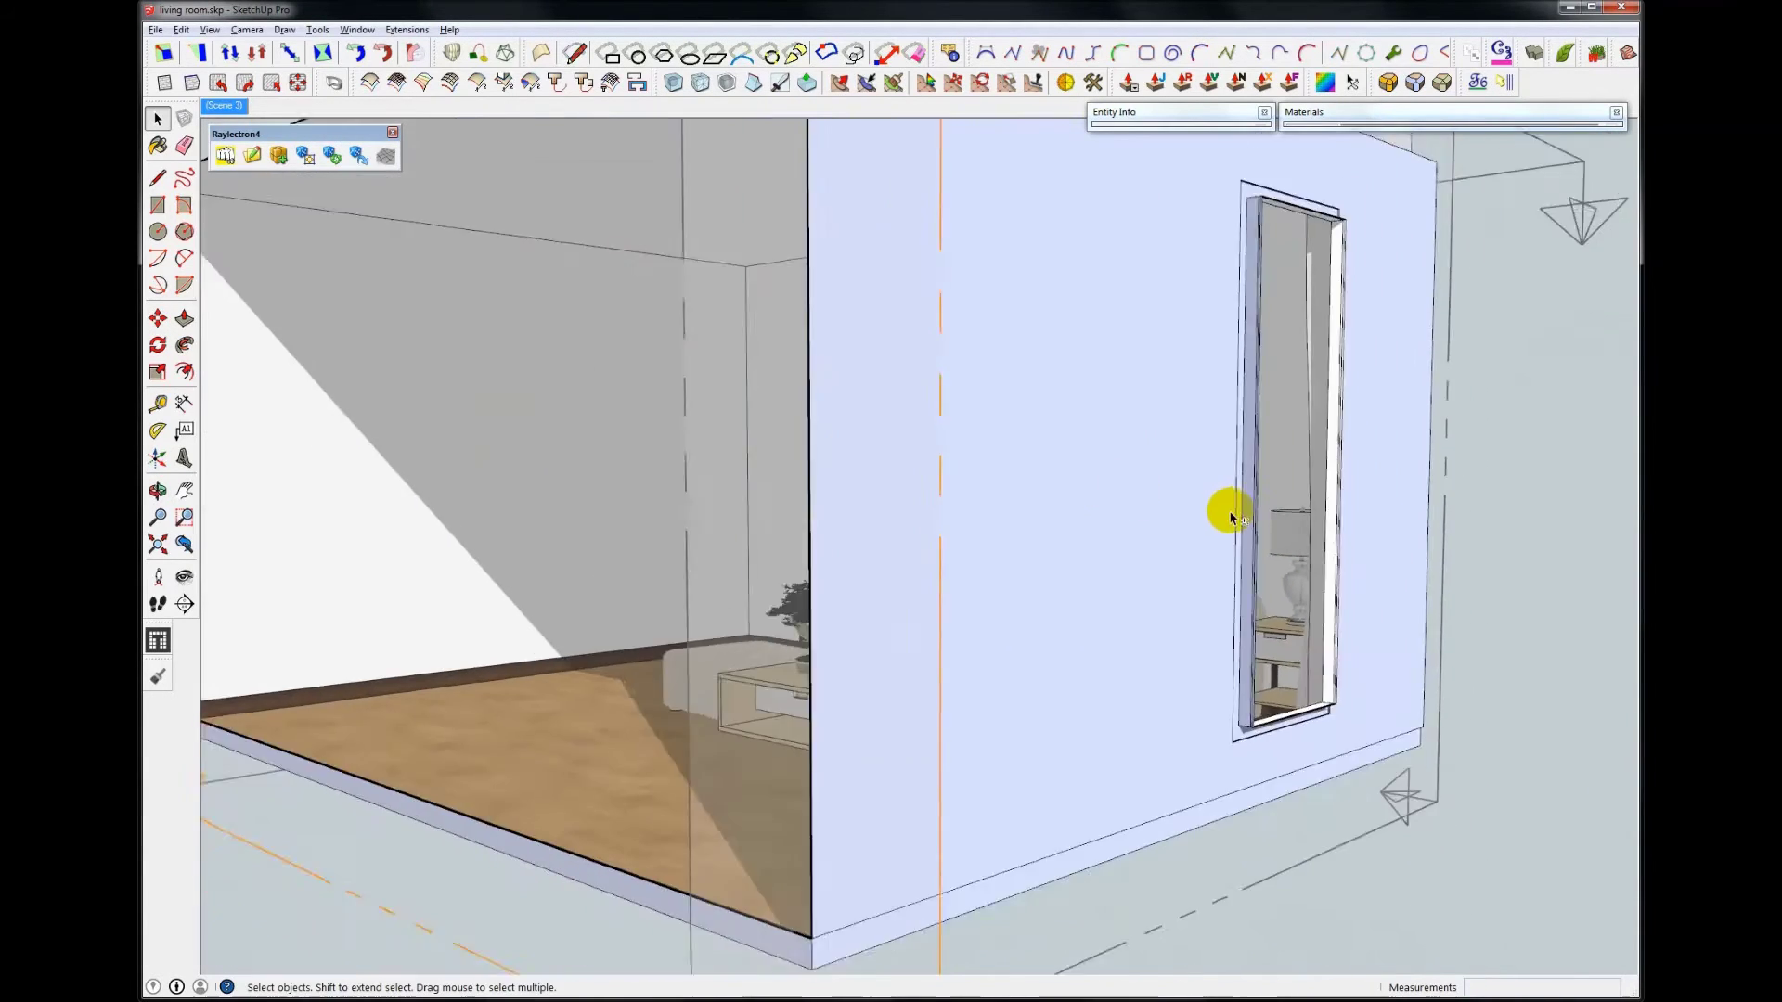
click(205, 30)
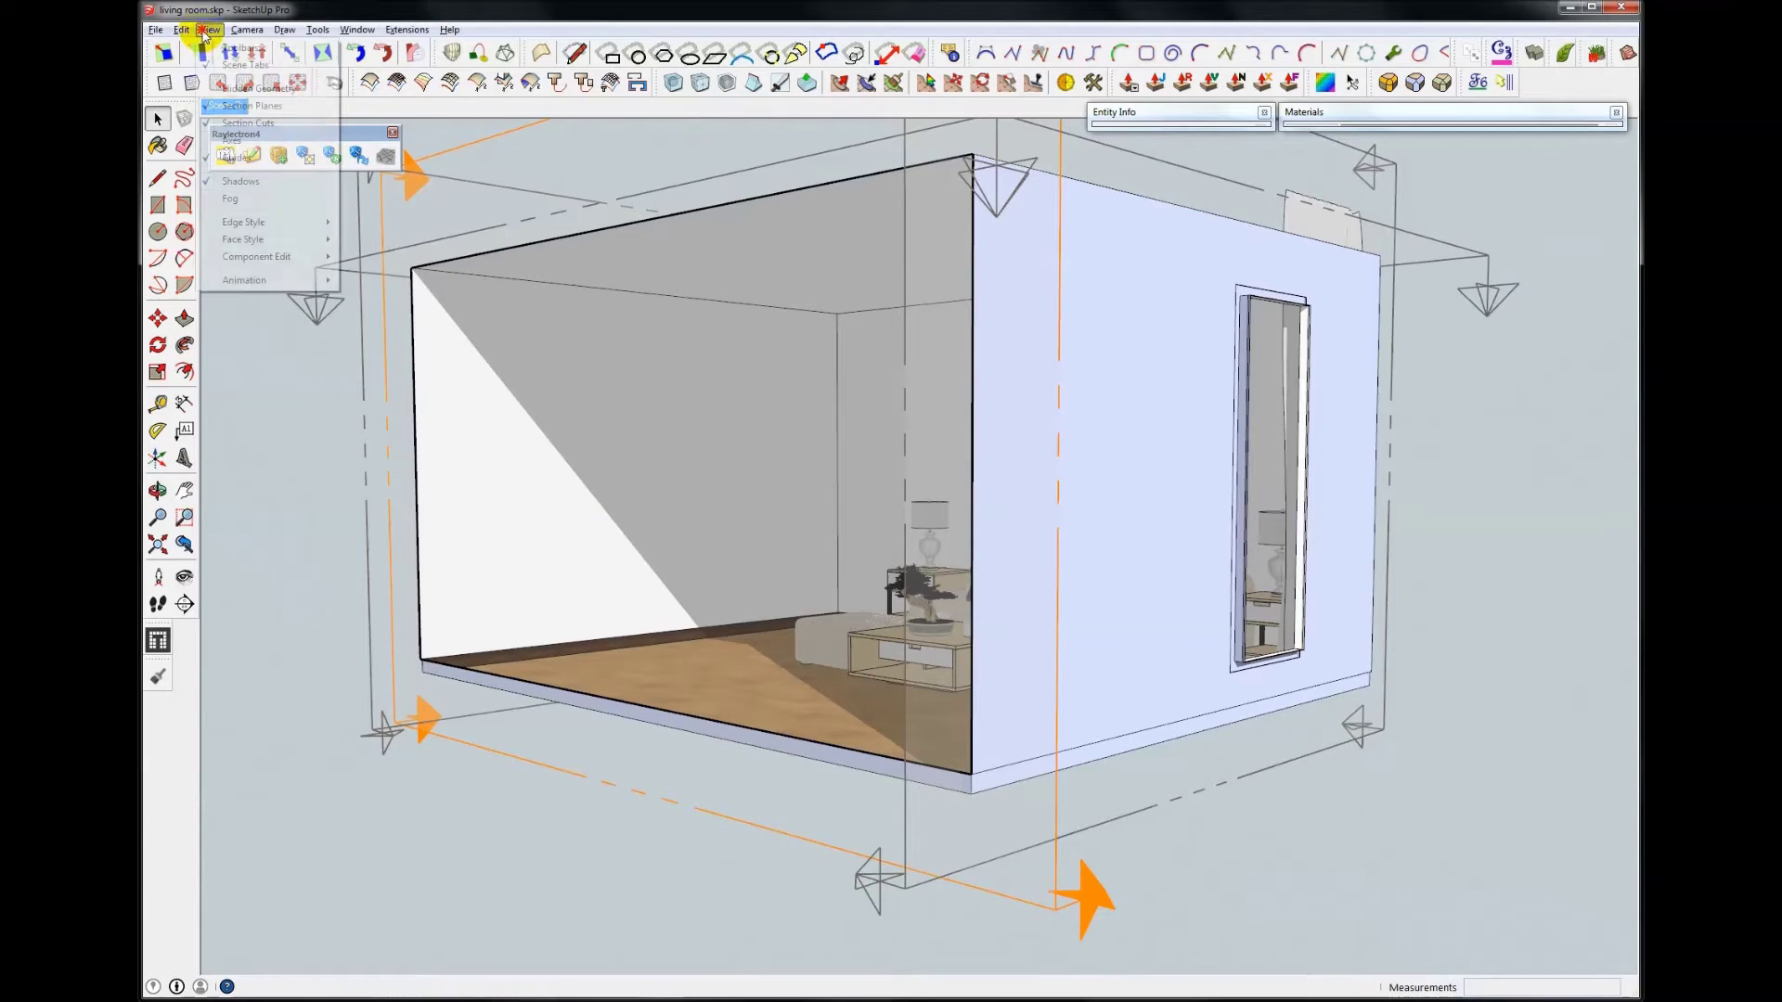
click(249, 108)
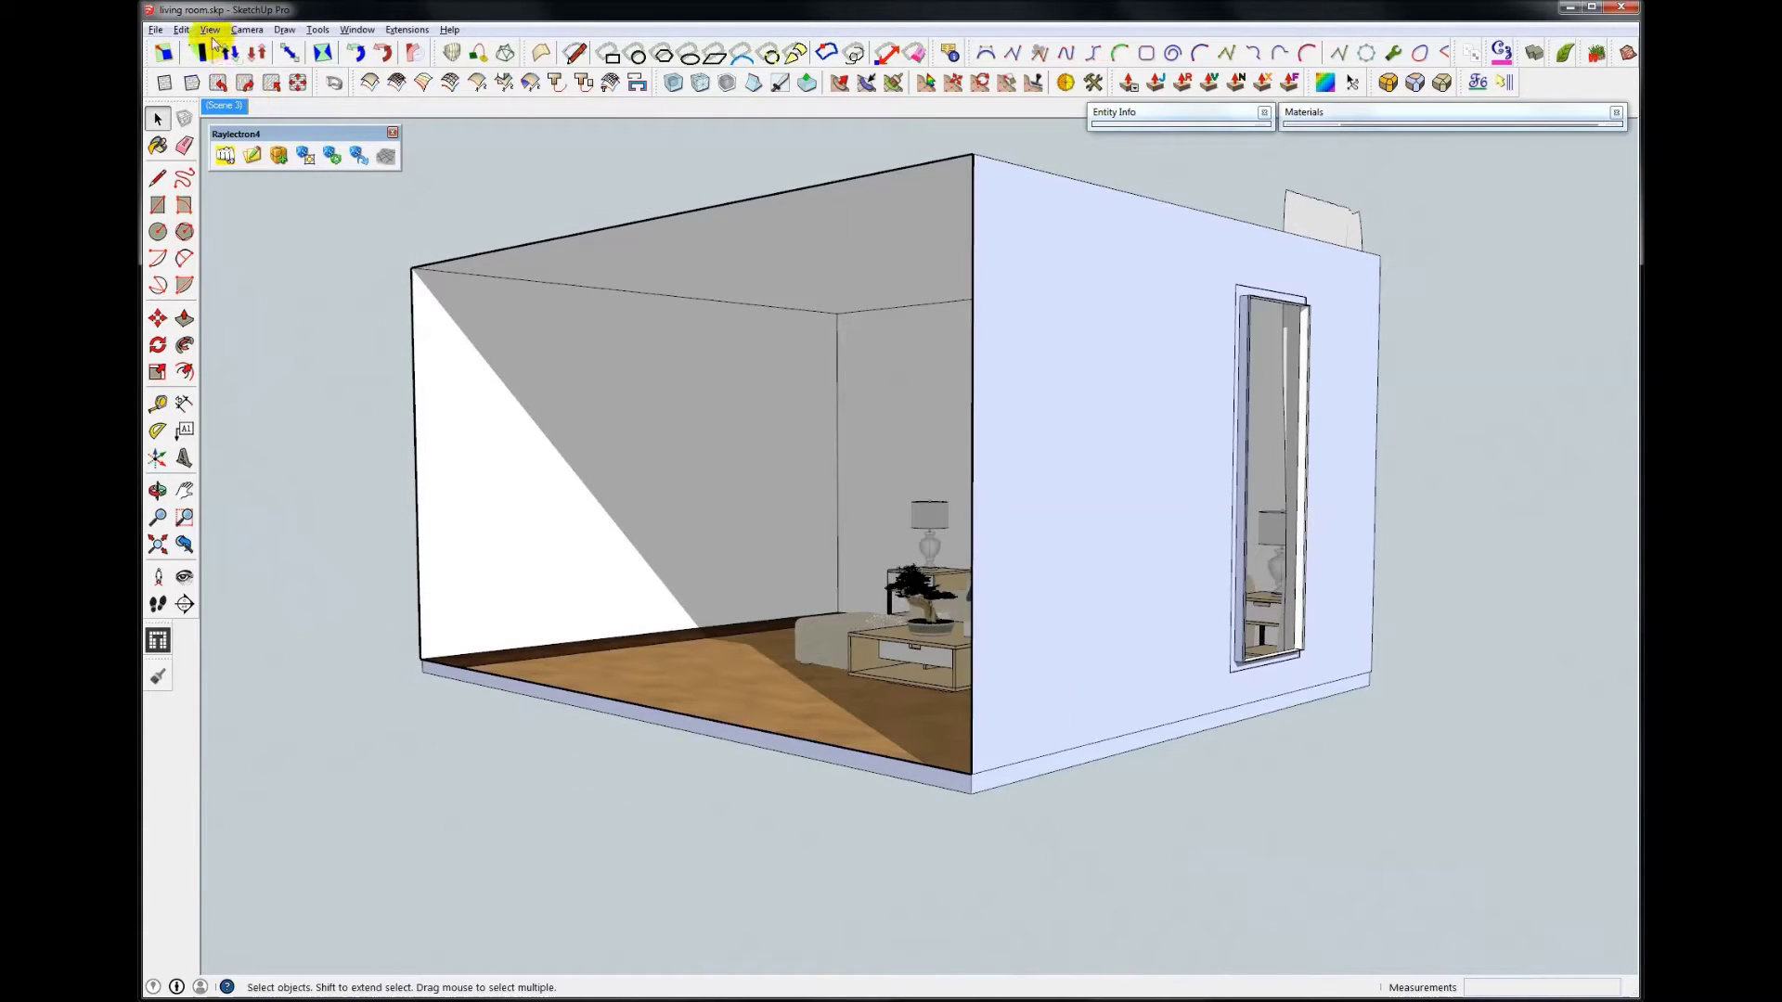
click(210, 31)
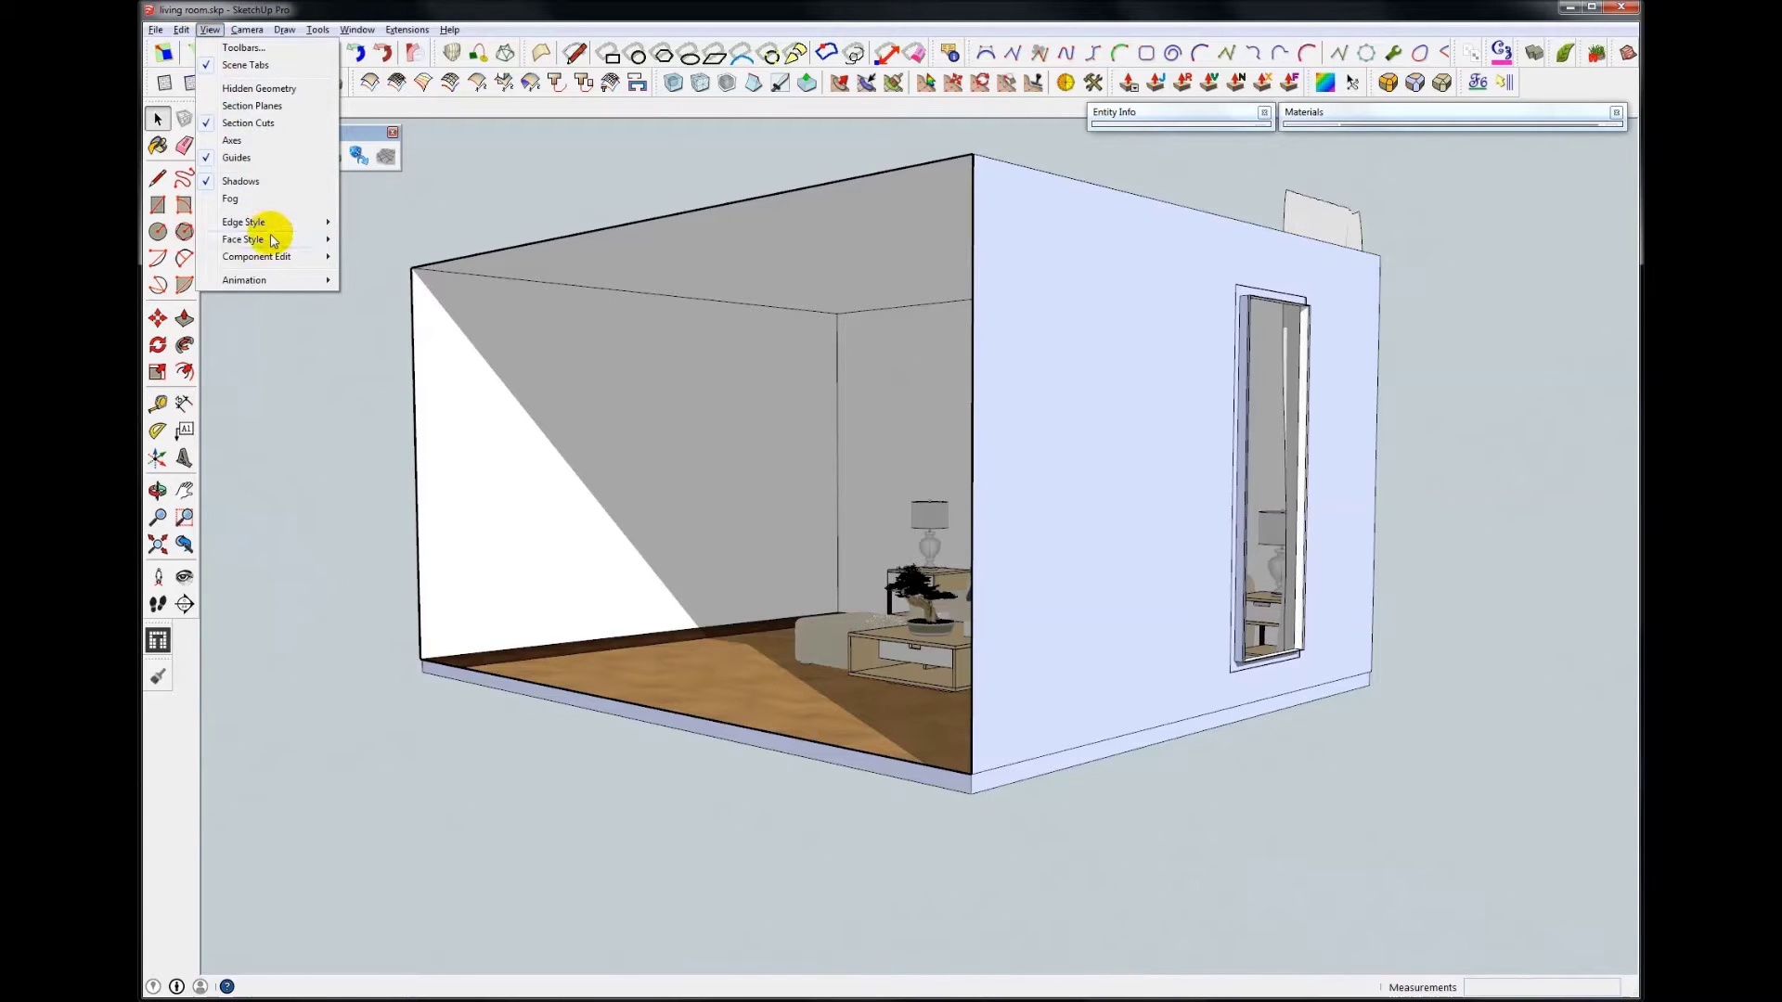
mouse_move(243, 240)
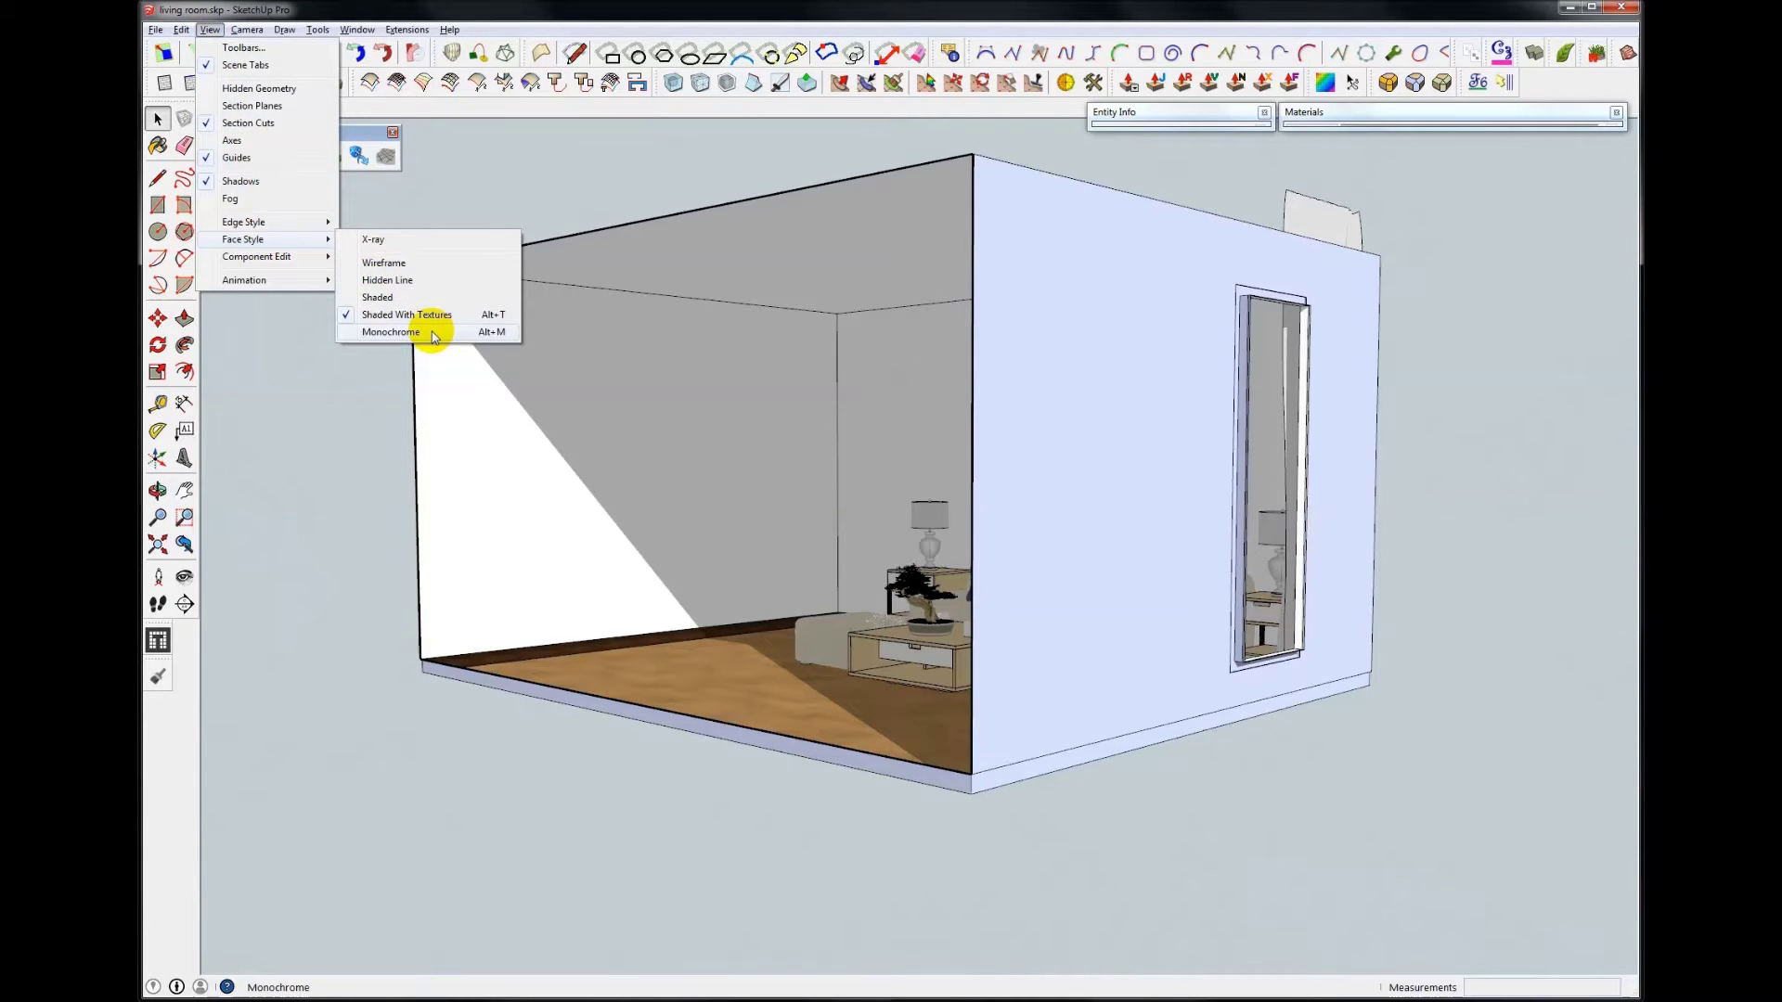
Show faces in monochrome and zoom in on the outer wall with the window
click(433, 338)
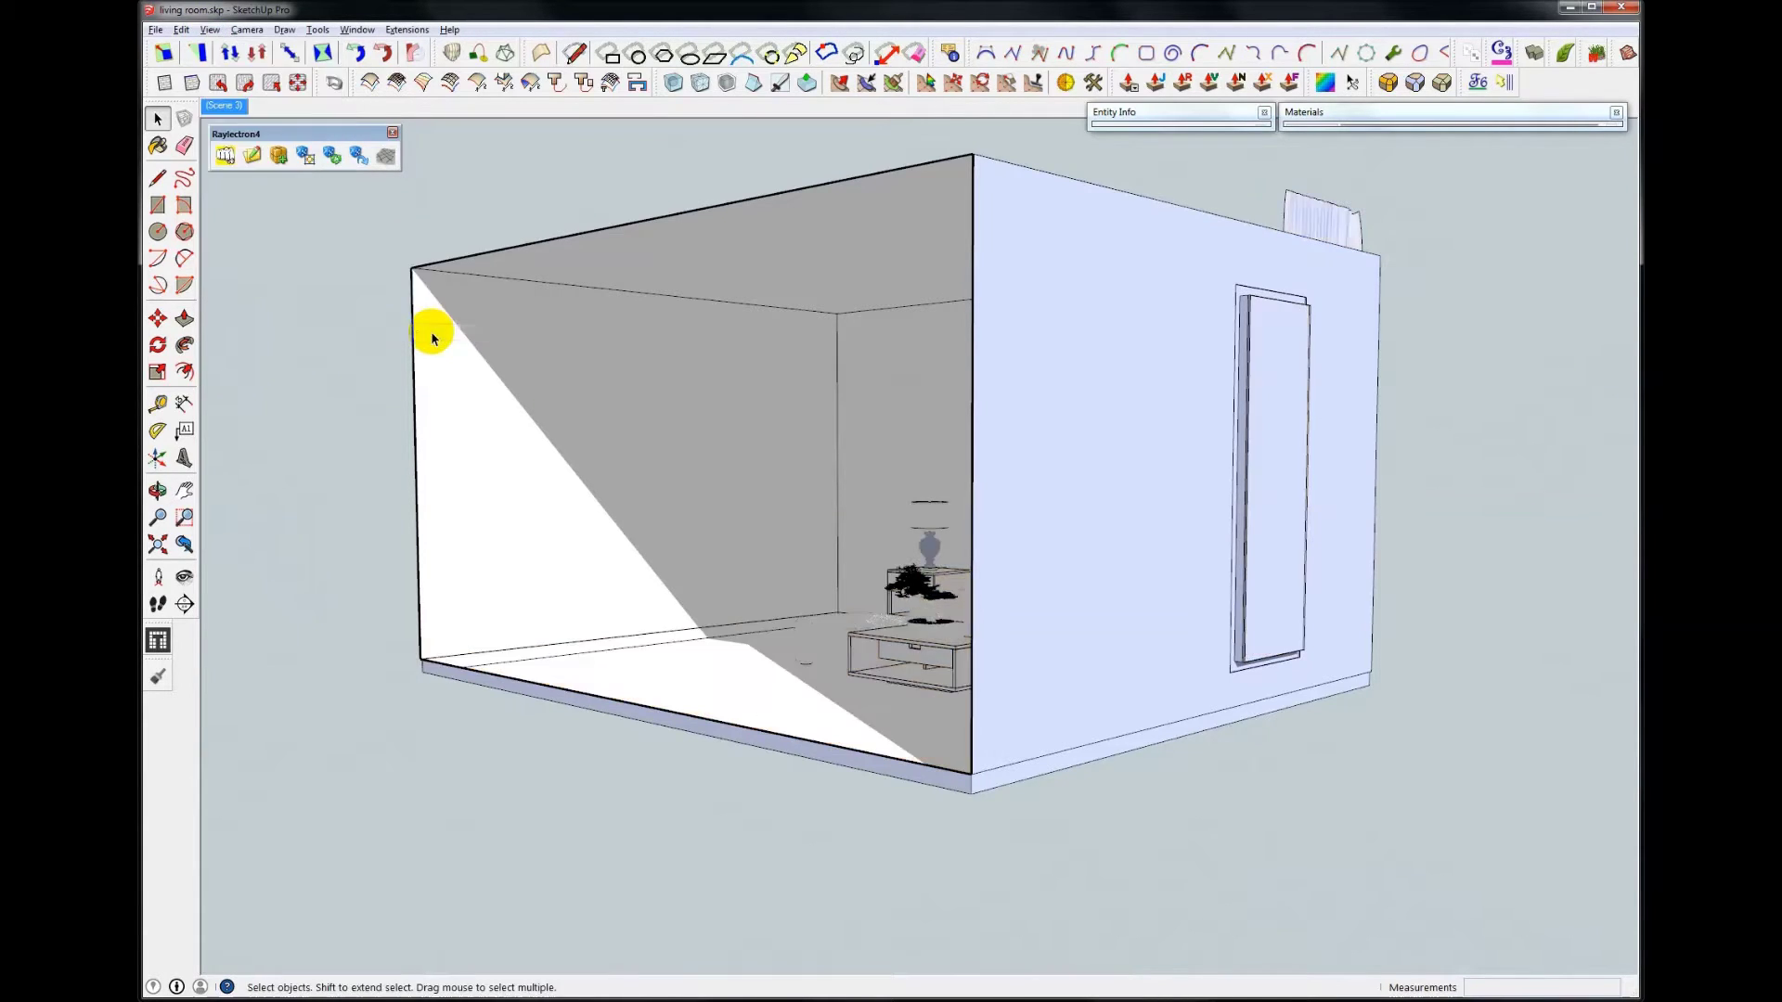
mouse_move(1247, 623)
middle_down()
mouse_move(350, 724)
mouse_move(512, 687)
middle_up()
scroll(511, 687, up, 3)
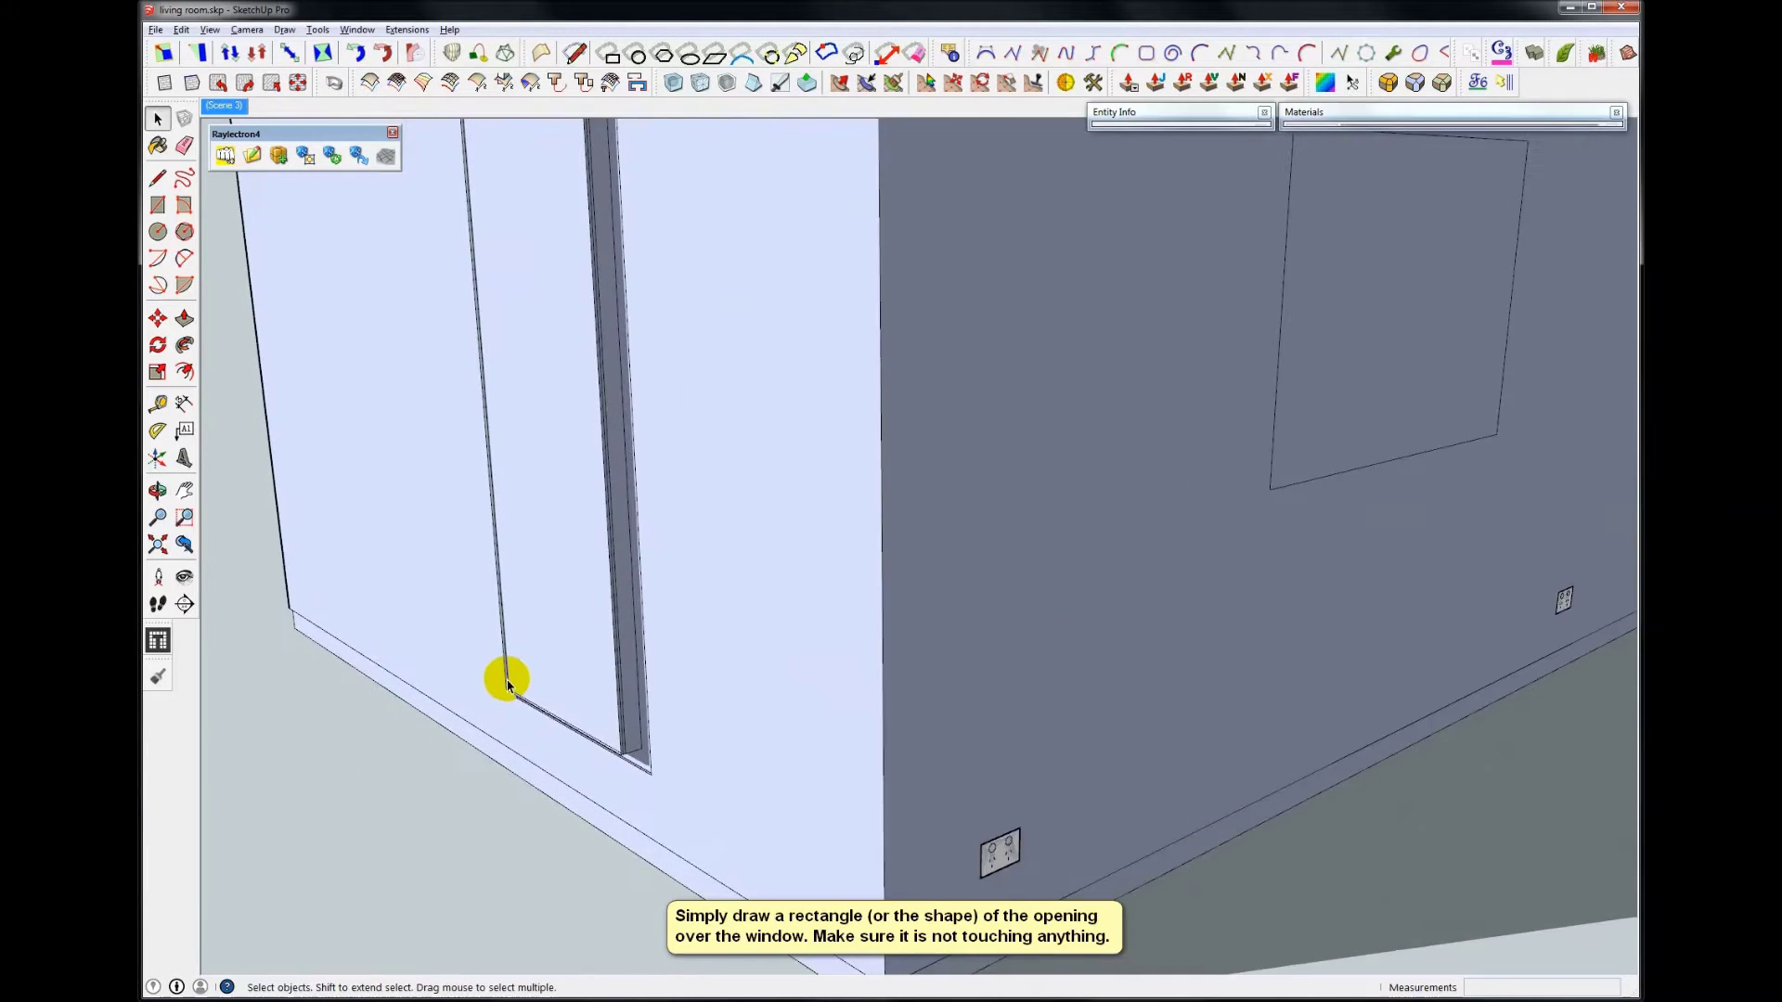
scroll(505, 677, up, 3)
scroll(505, 676, up, 3)
scroll(509, 684, up, 2)
scroll(518, 711, up, 2)
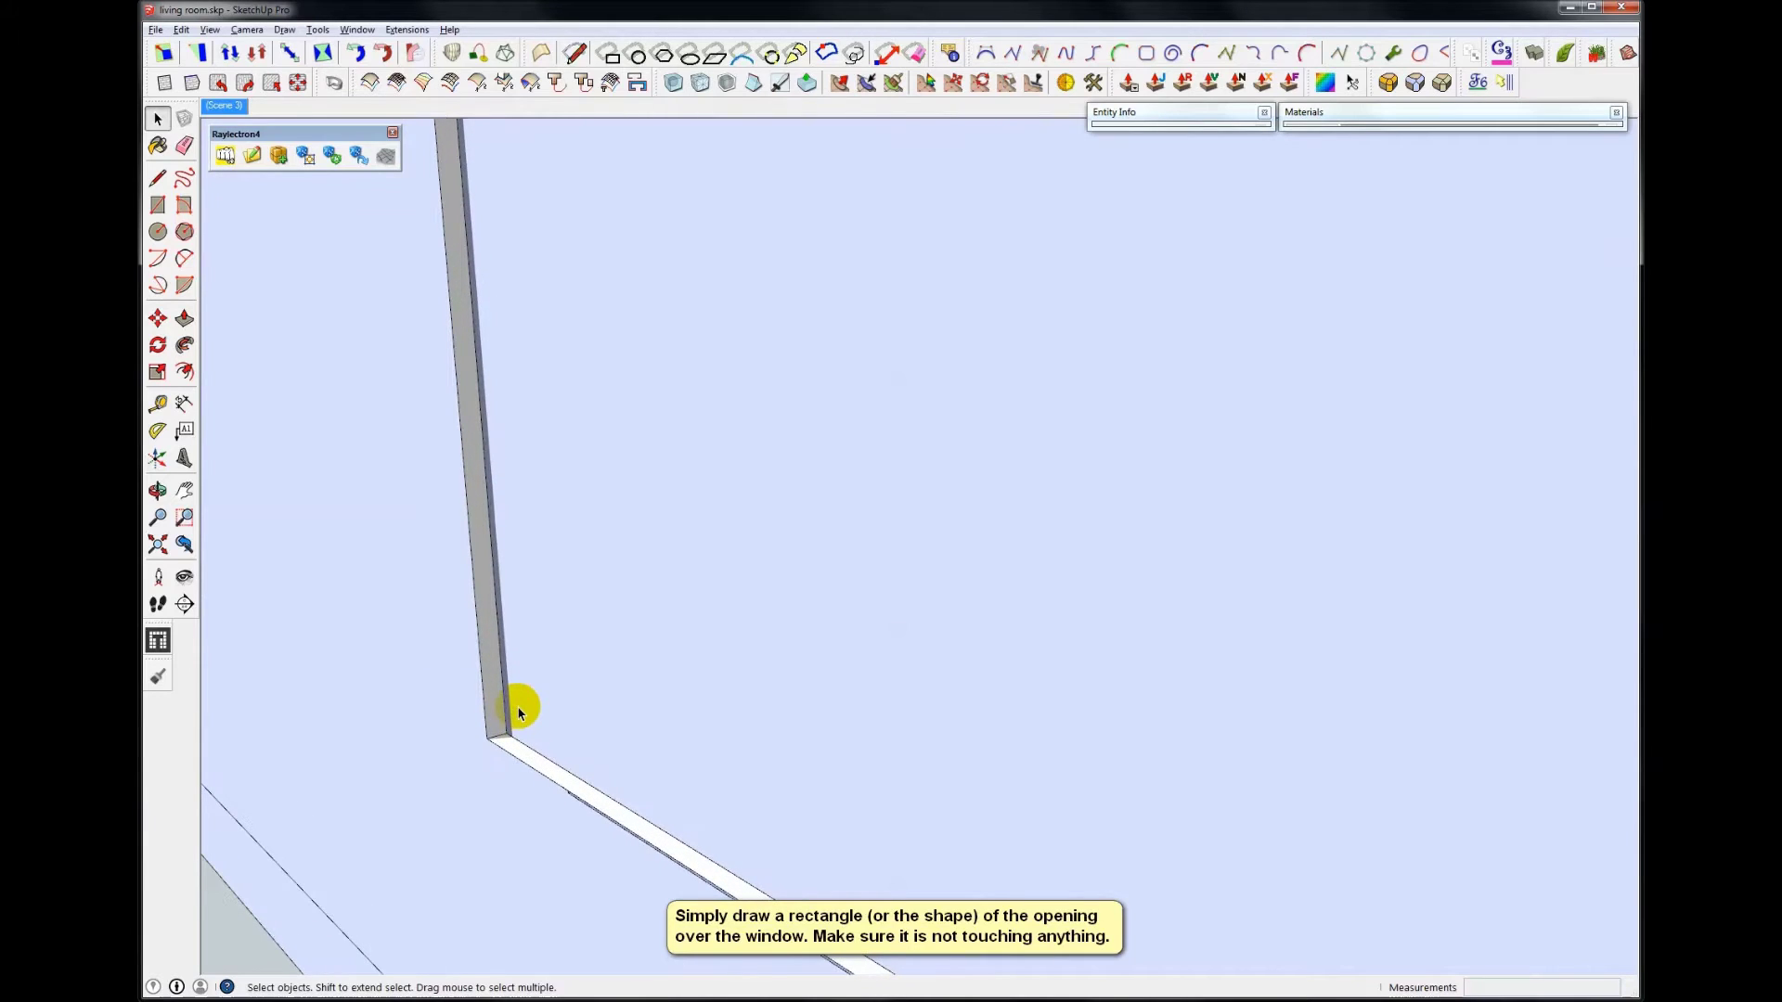
Draw a rectangle spanning the window opening's opposite corners
key(r)
click(491, 740)
scroll(490, 740, down, 1)
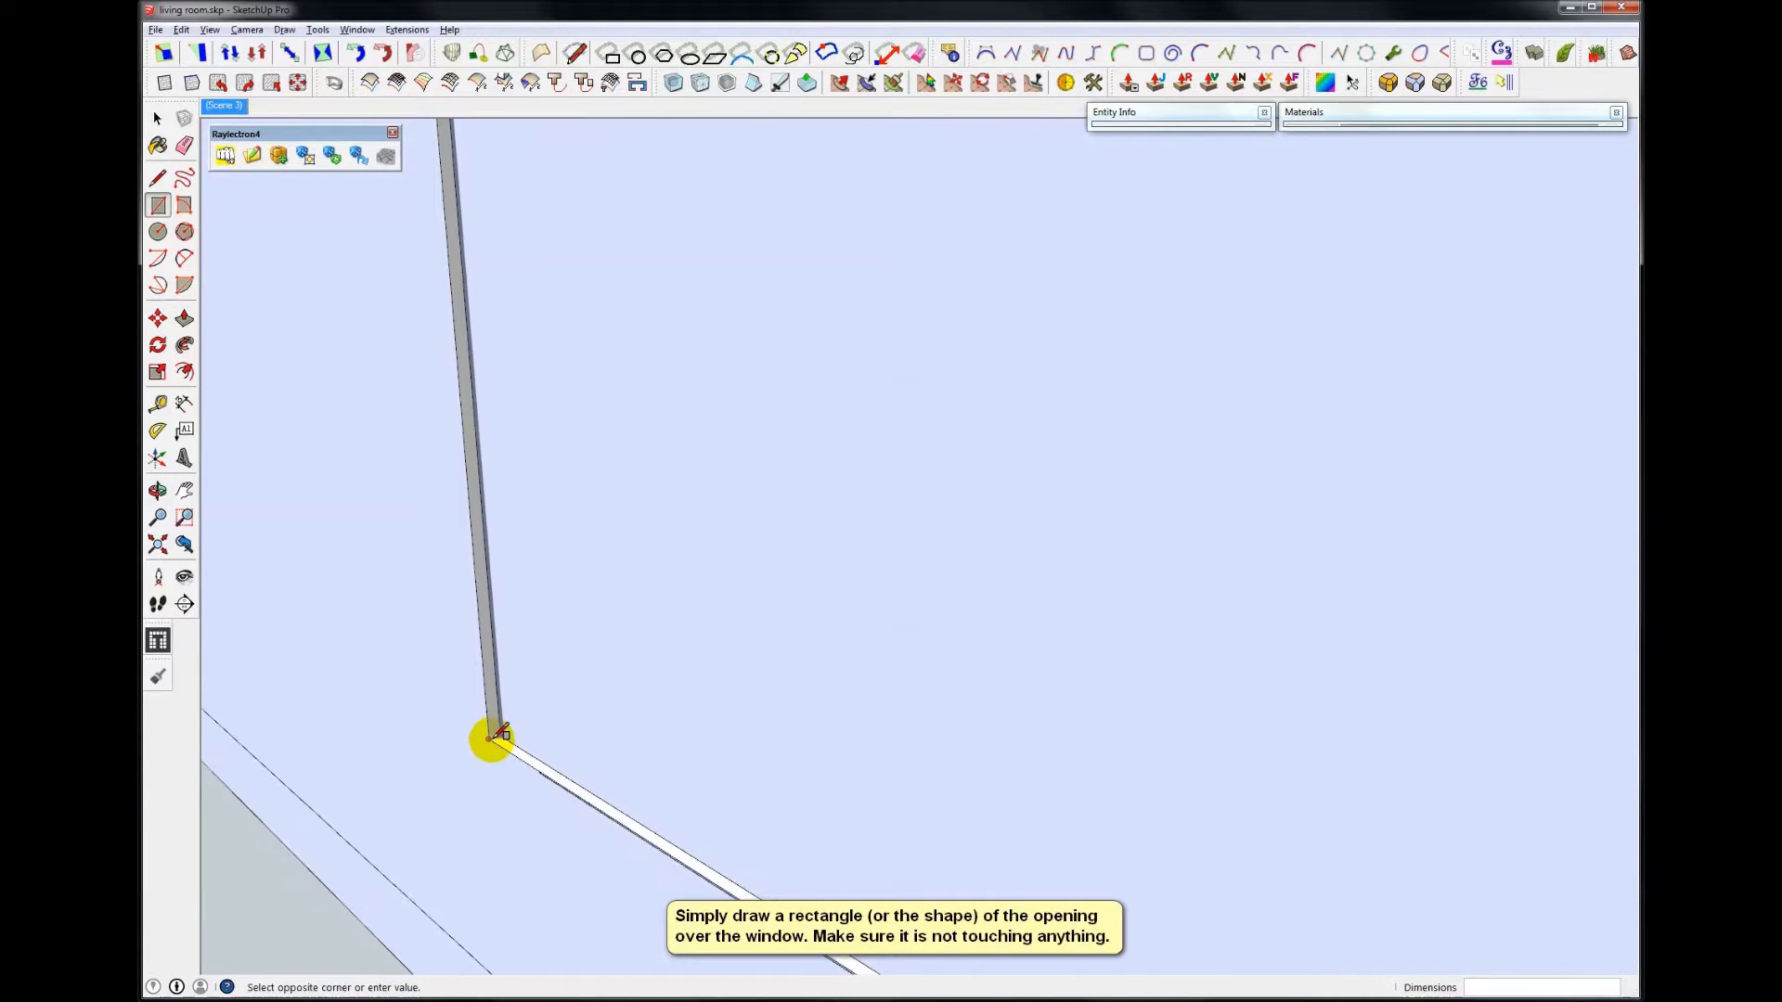
scroll(491, 739, down, 2)
scroll(492, 738, down, 1)
scroll(492, 738, down, 1)
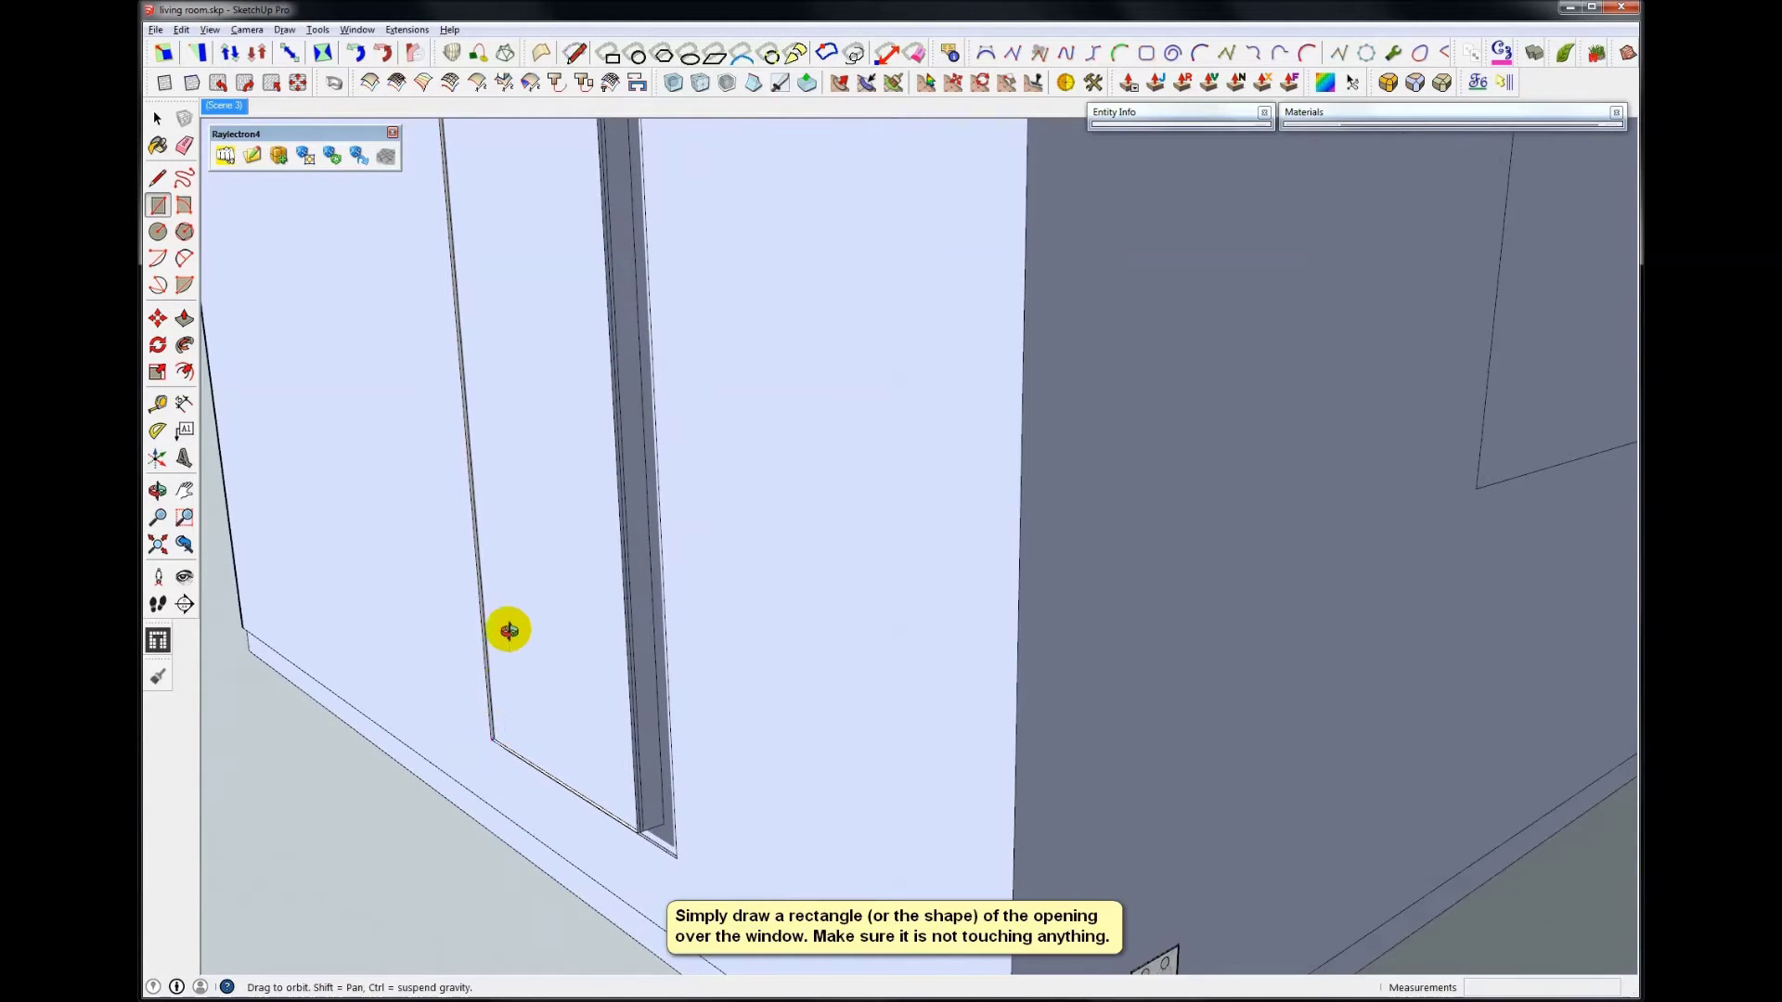
middle_drag(509, 625, 959, 517)
scroll(742, 529, up, 2)
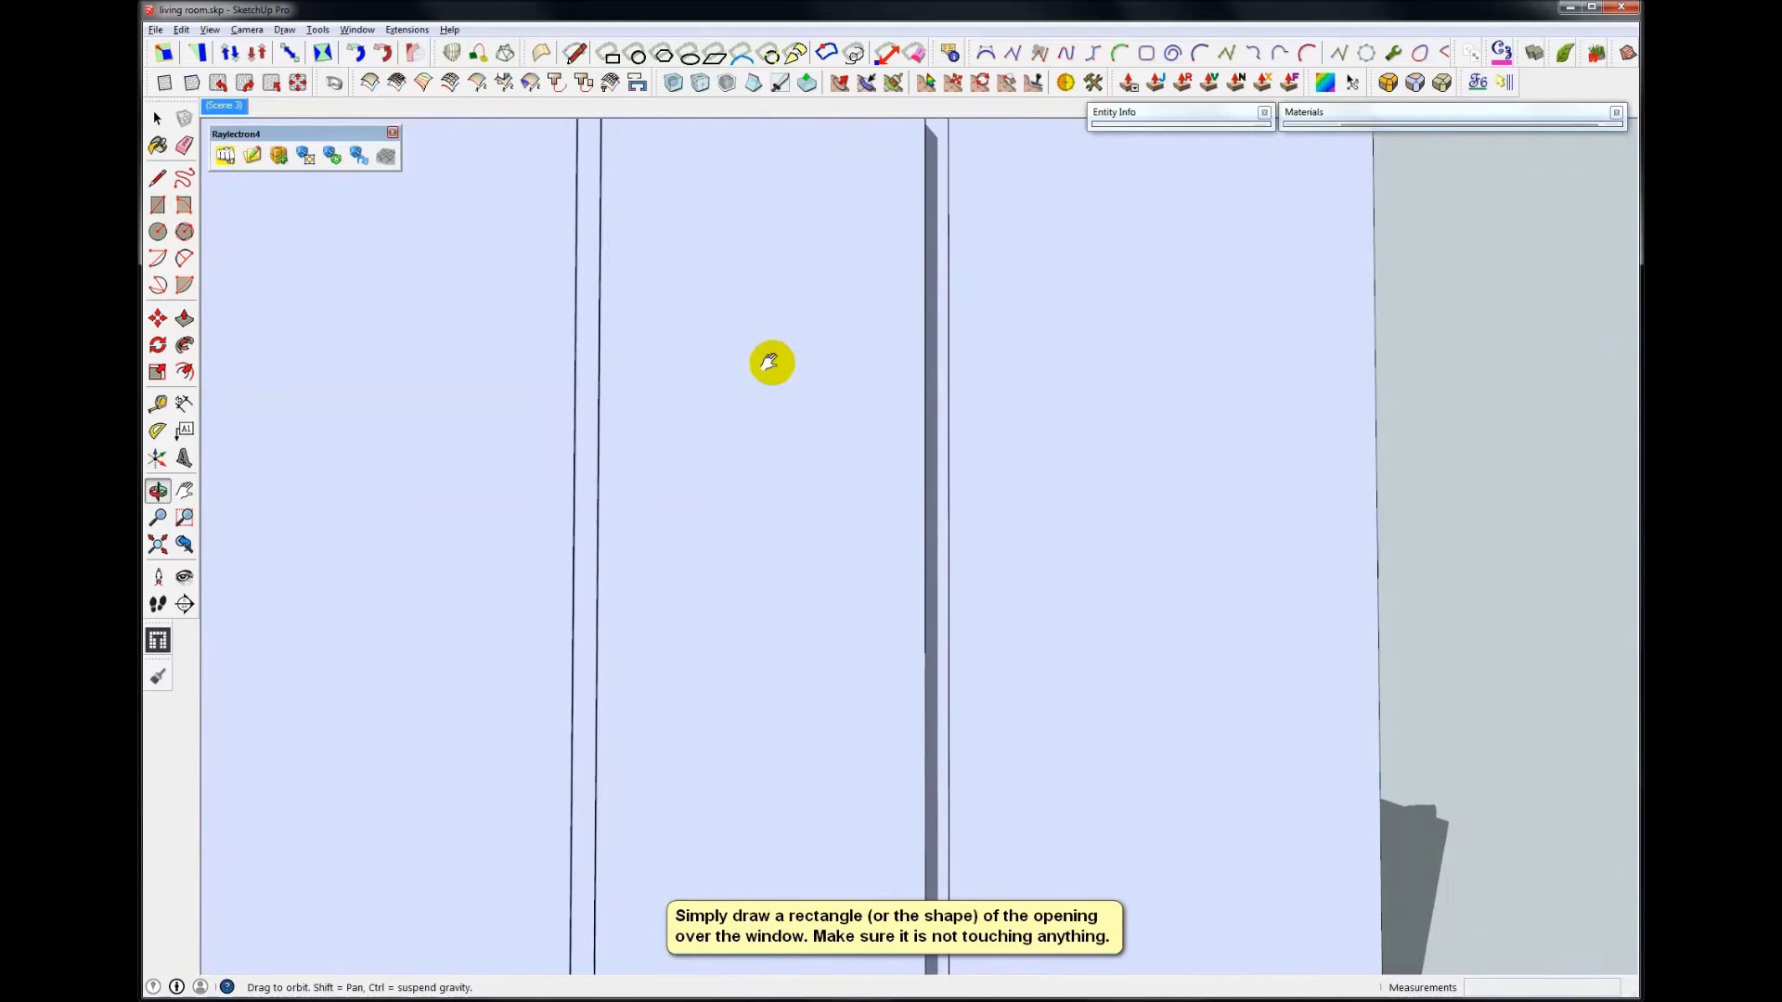
mouse_move(768, 362)
middle_down()
mouse_move(672, 776)
mouse_move(799, 636)
mouse_move(990, 630)
middle_up()
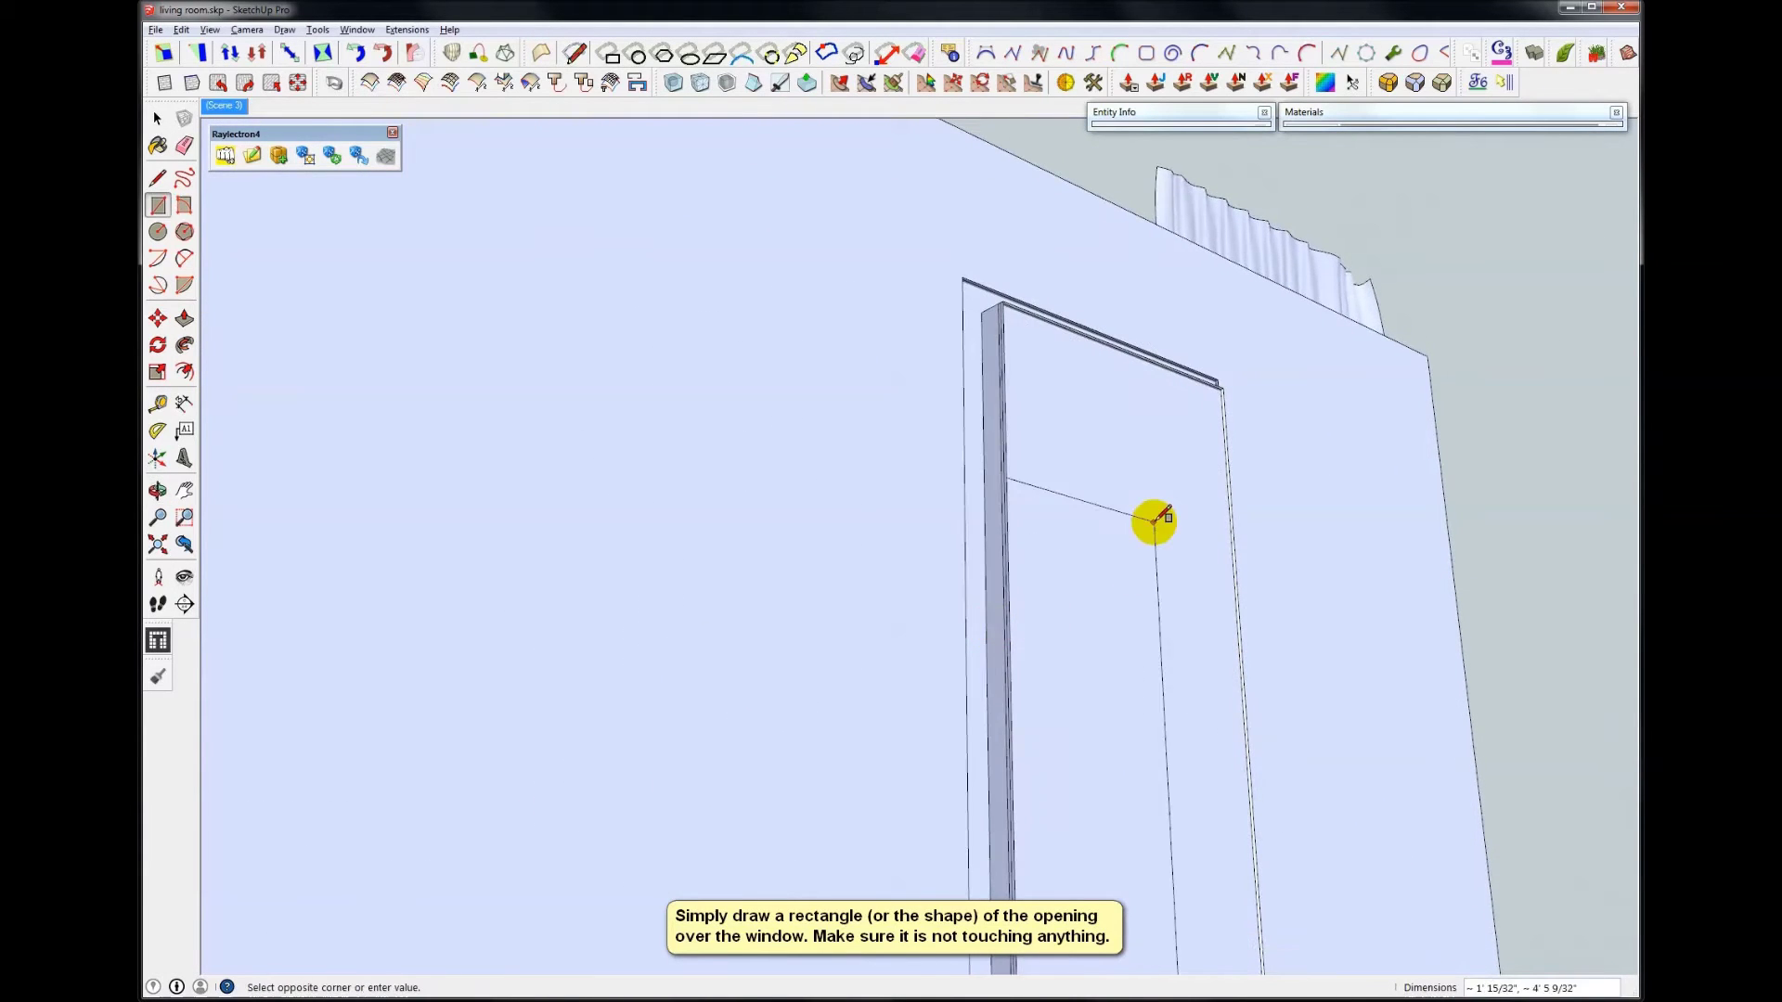
scroll(1240, 388, up, 2)
scroll(1233, 384, up, 1)
scroll(1230, 380, up, 2)
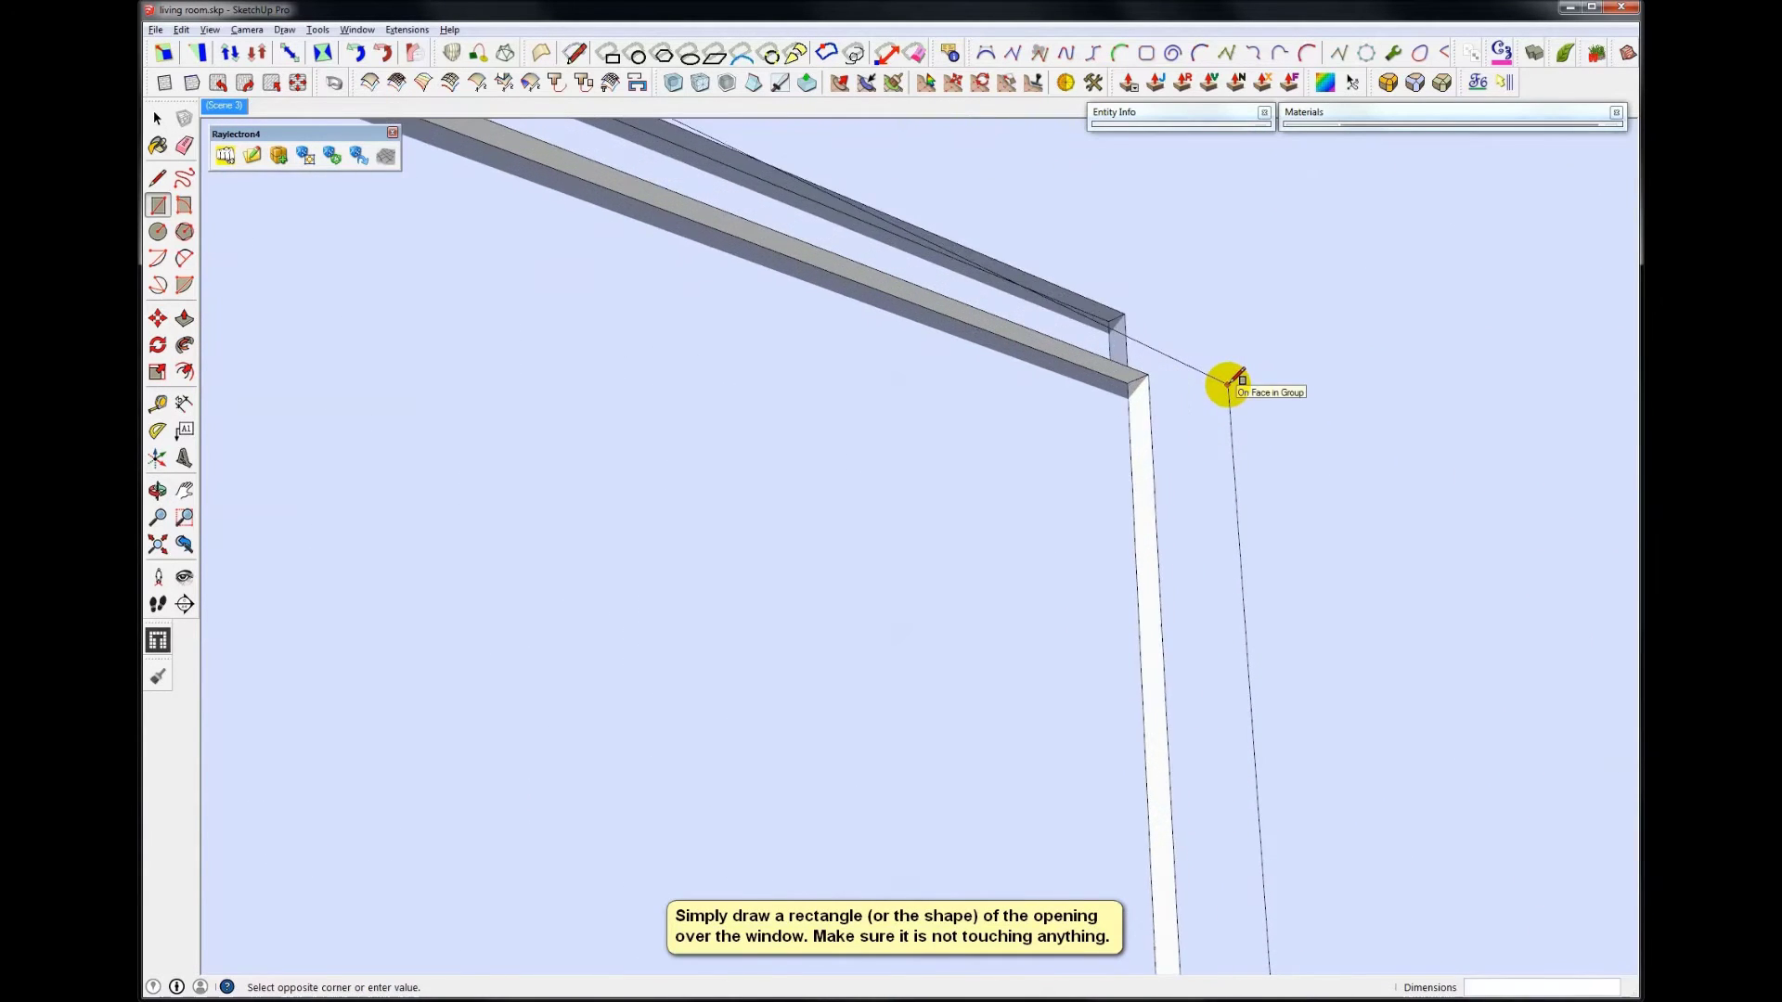
click(1137, 372)
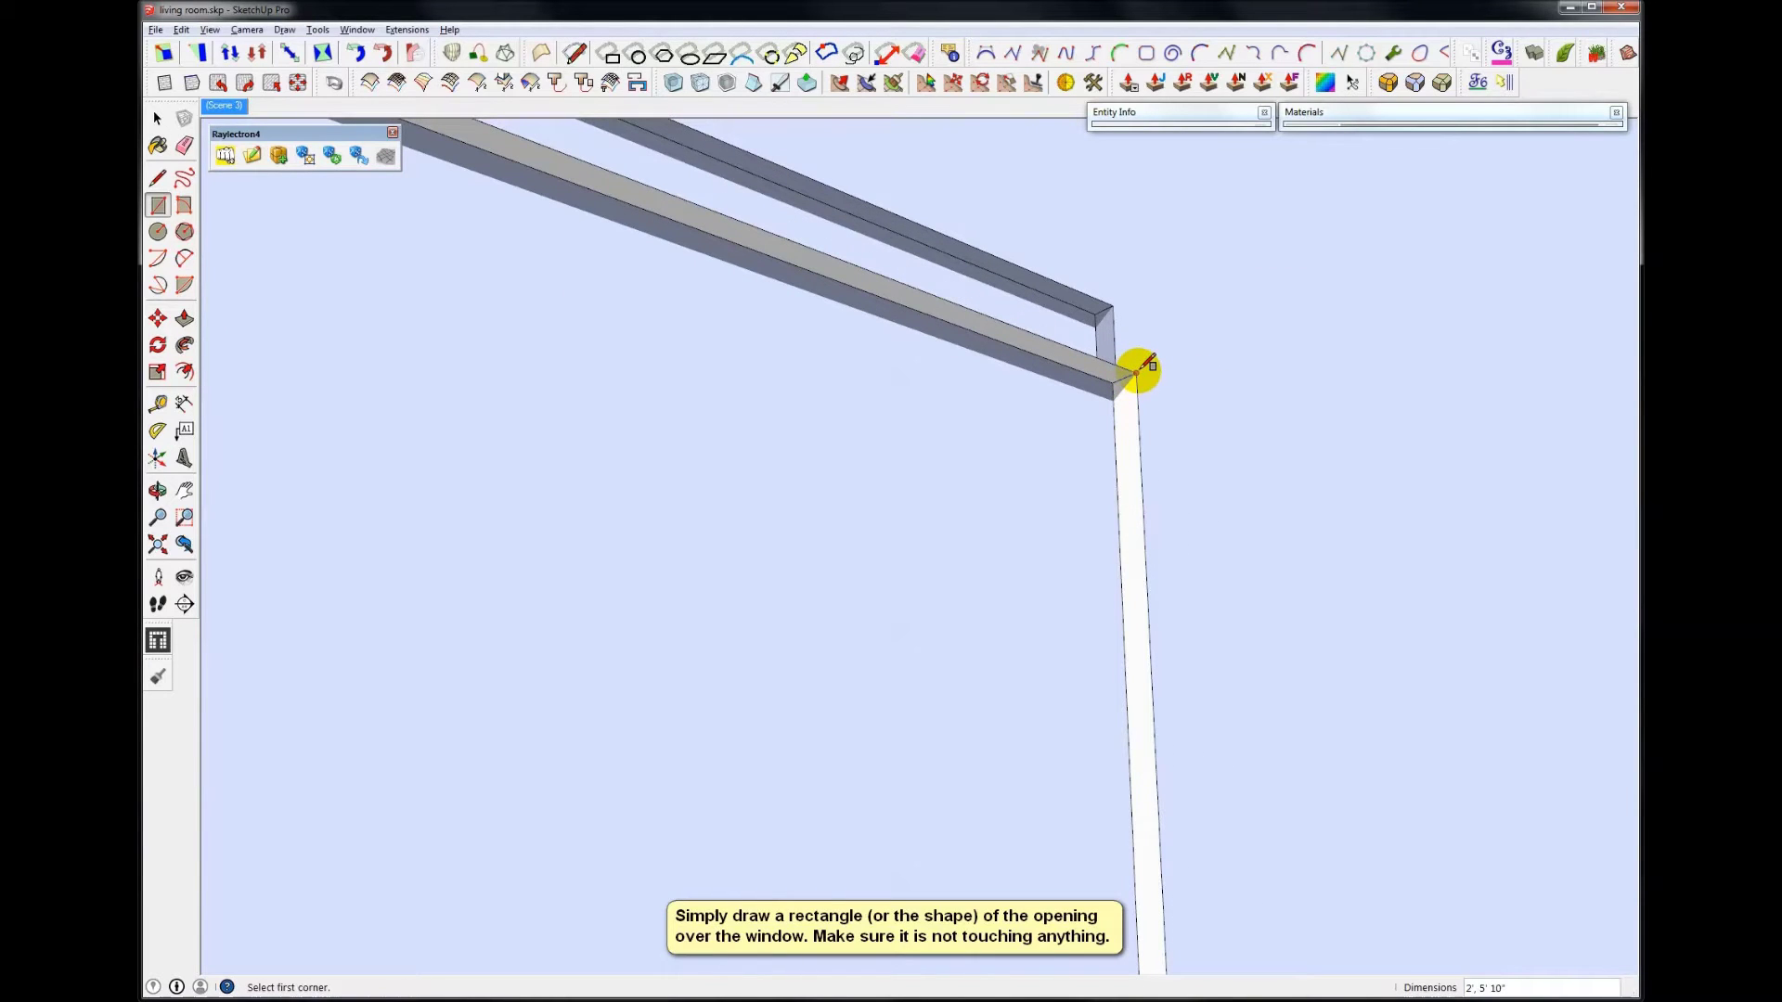
key(space)
Zoom out and orbit to see the whole wall with the new window rectangle
scroll(982, 326, down, 1)
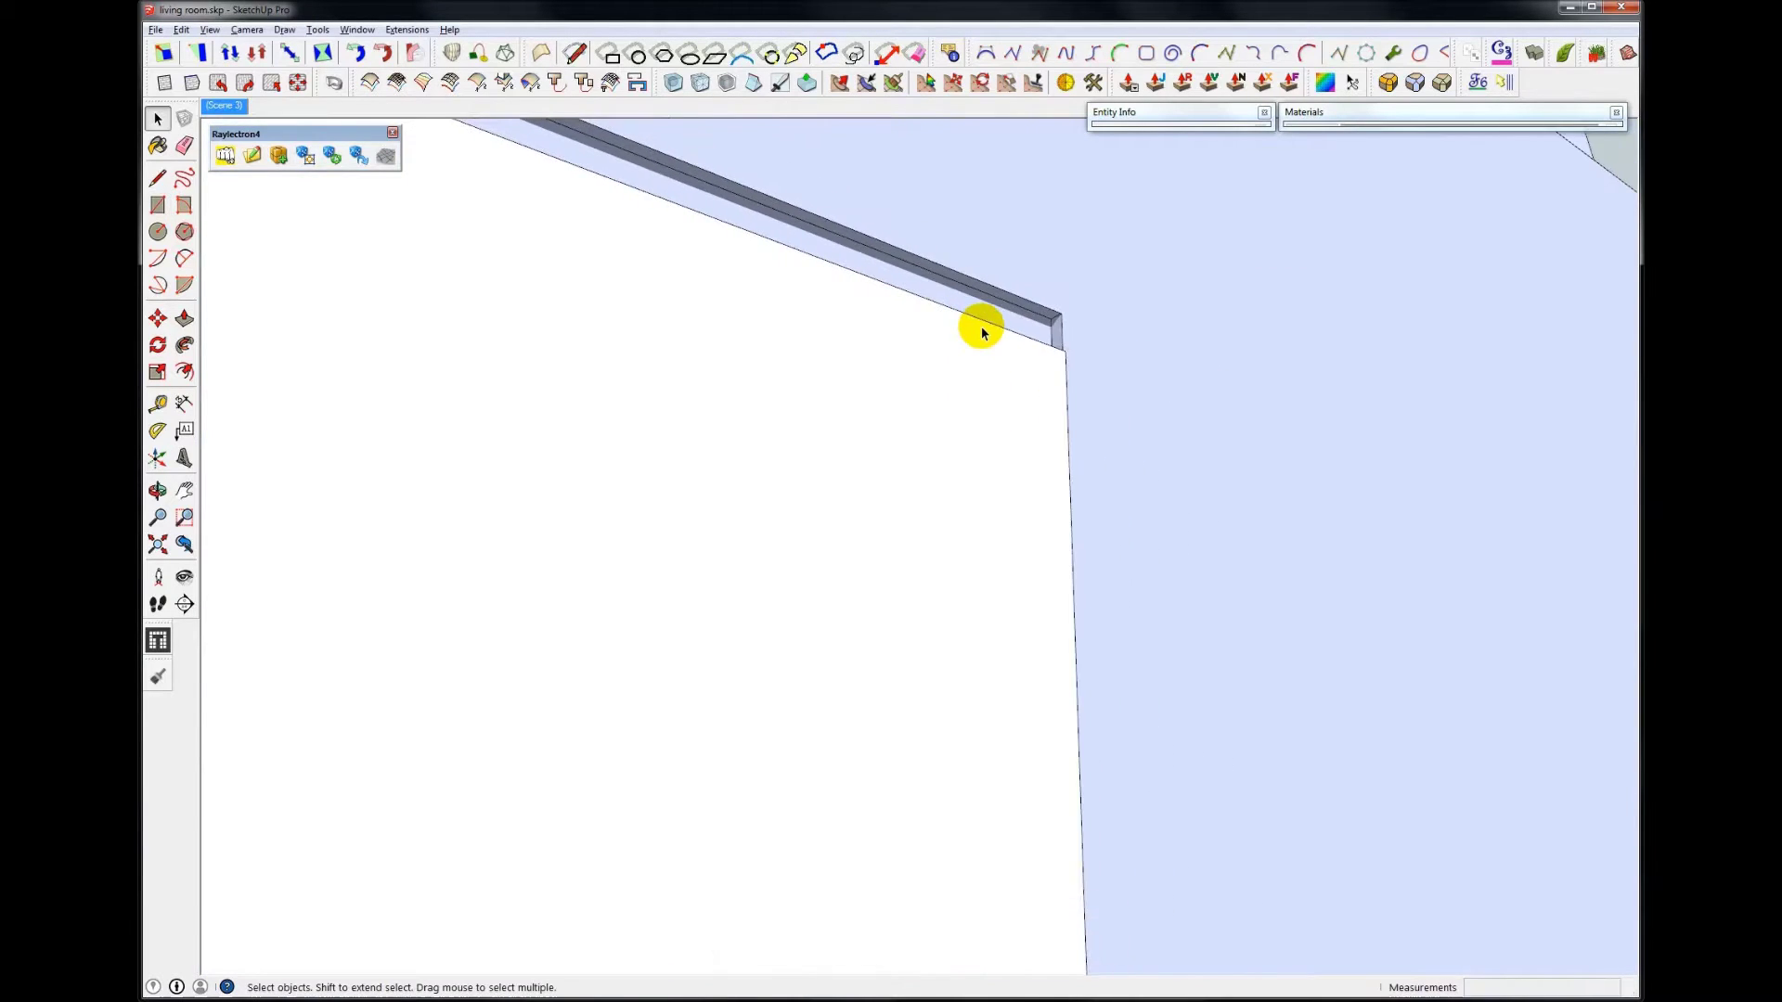
scroll(982, 325, down, 1)
scroll(982, 326, down, 2)
scroll(982, 325, down, 2)
scroll(982, 325, down, 2)
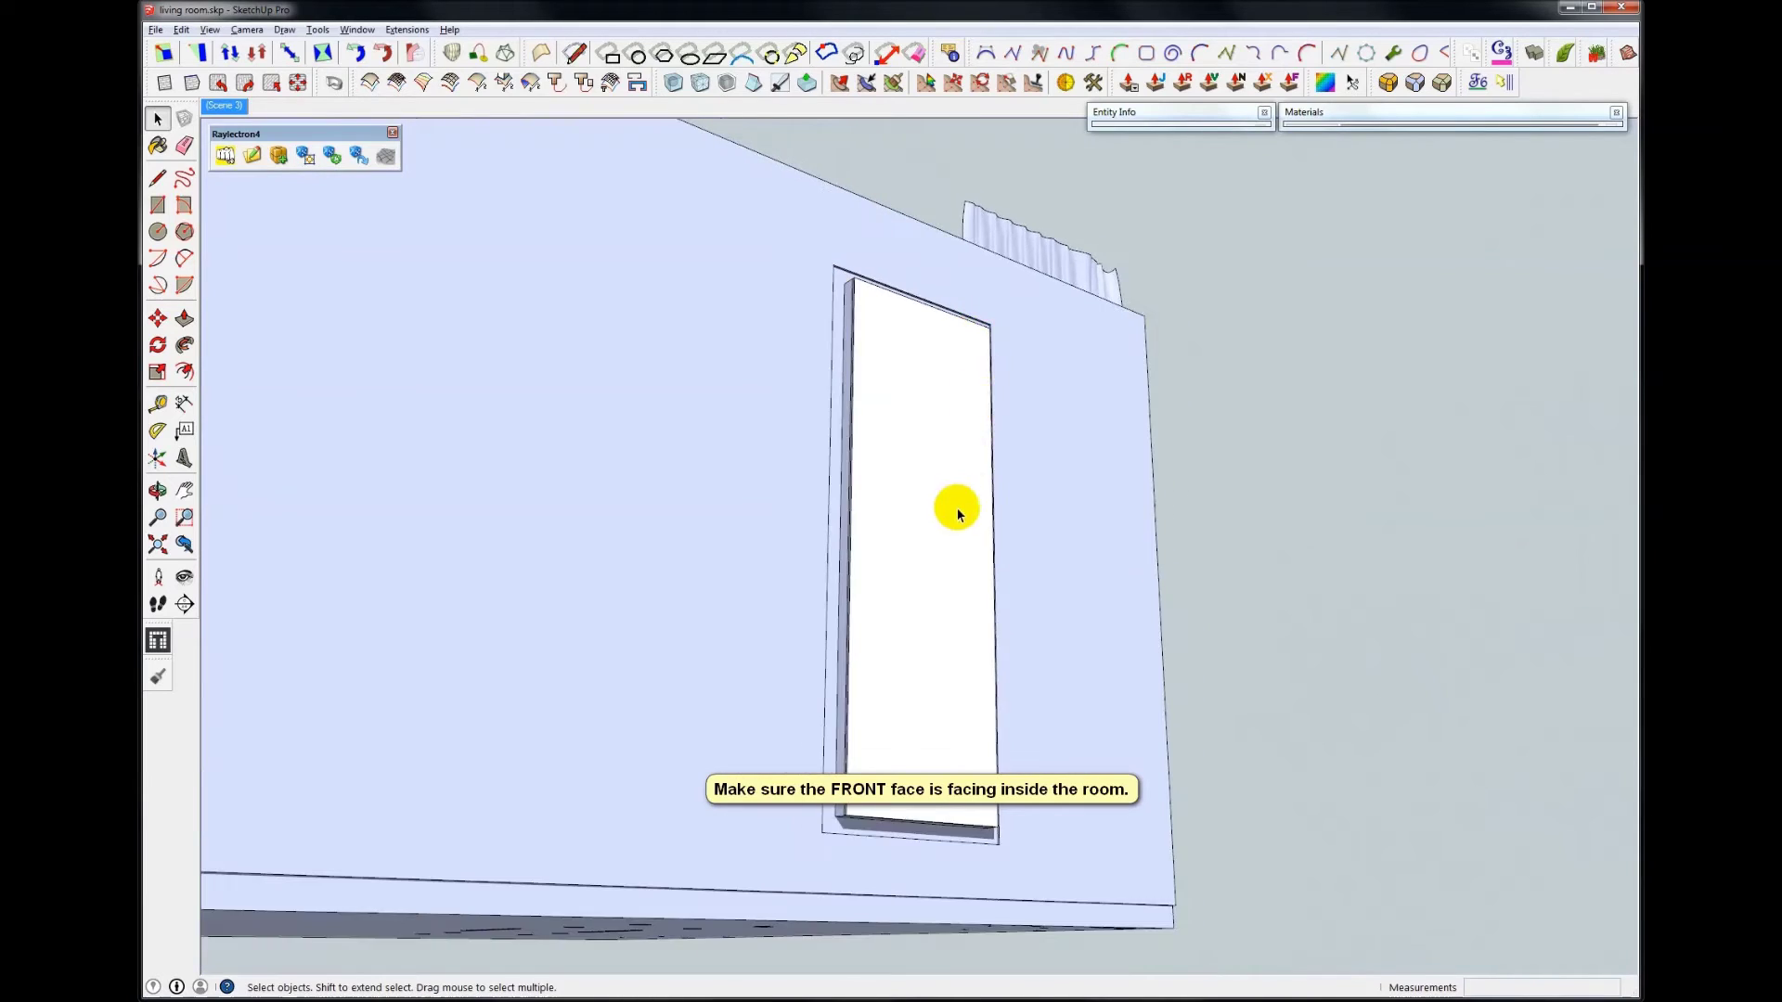
mouse_move(955, 506)
middle_down()
mouse_move(930, 688)
mouse_move(848, 505)
middle_up()
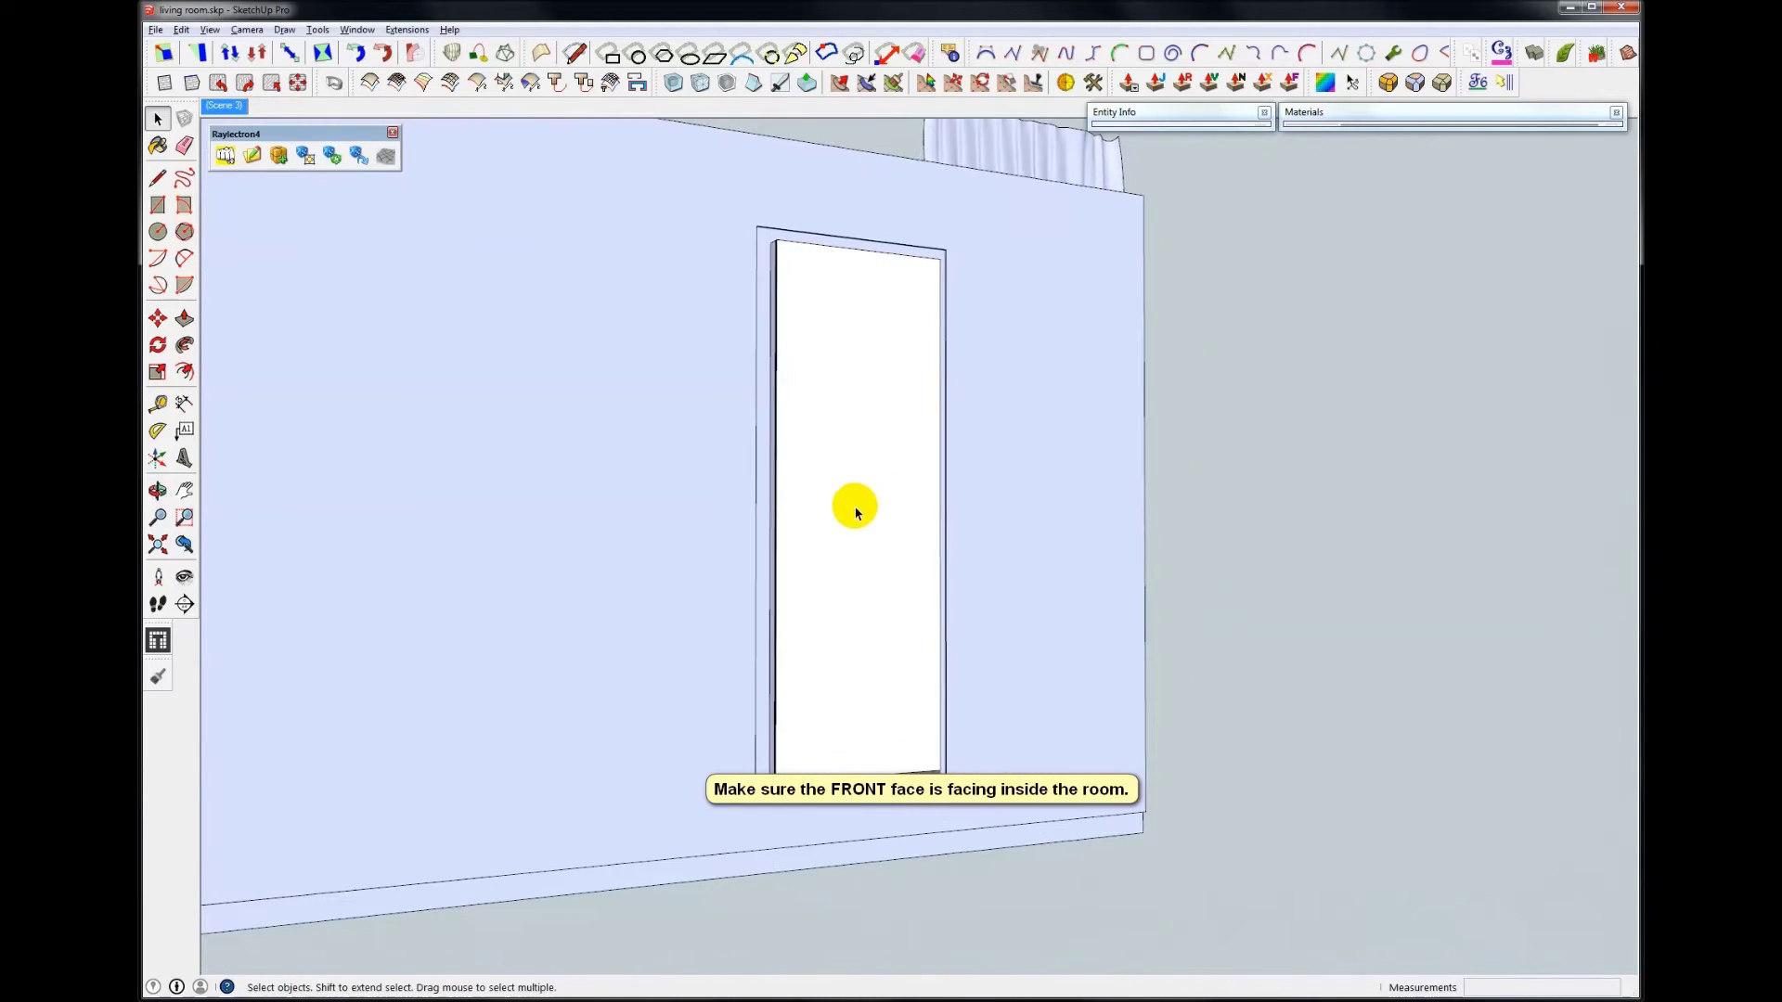
Reverse the window face so its front points into the room
click(856, 512)
right_click(855, 513)
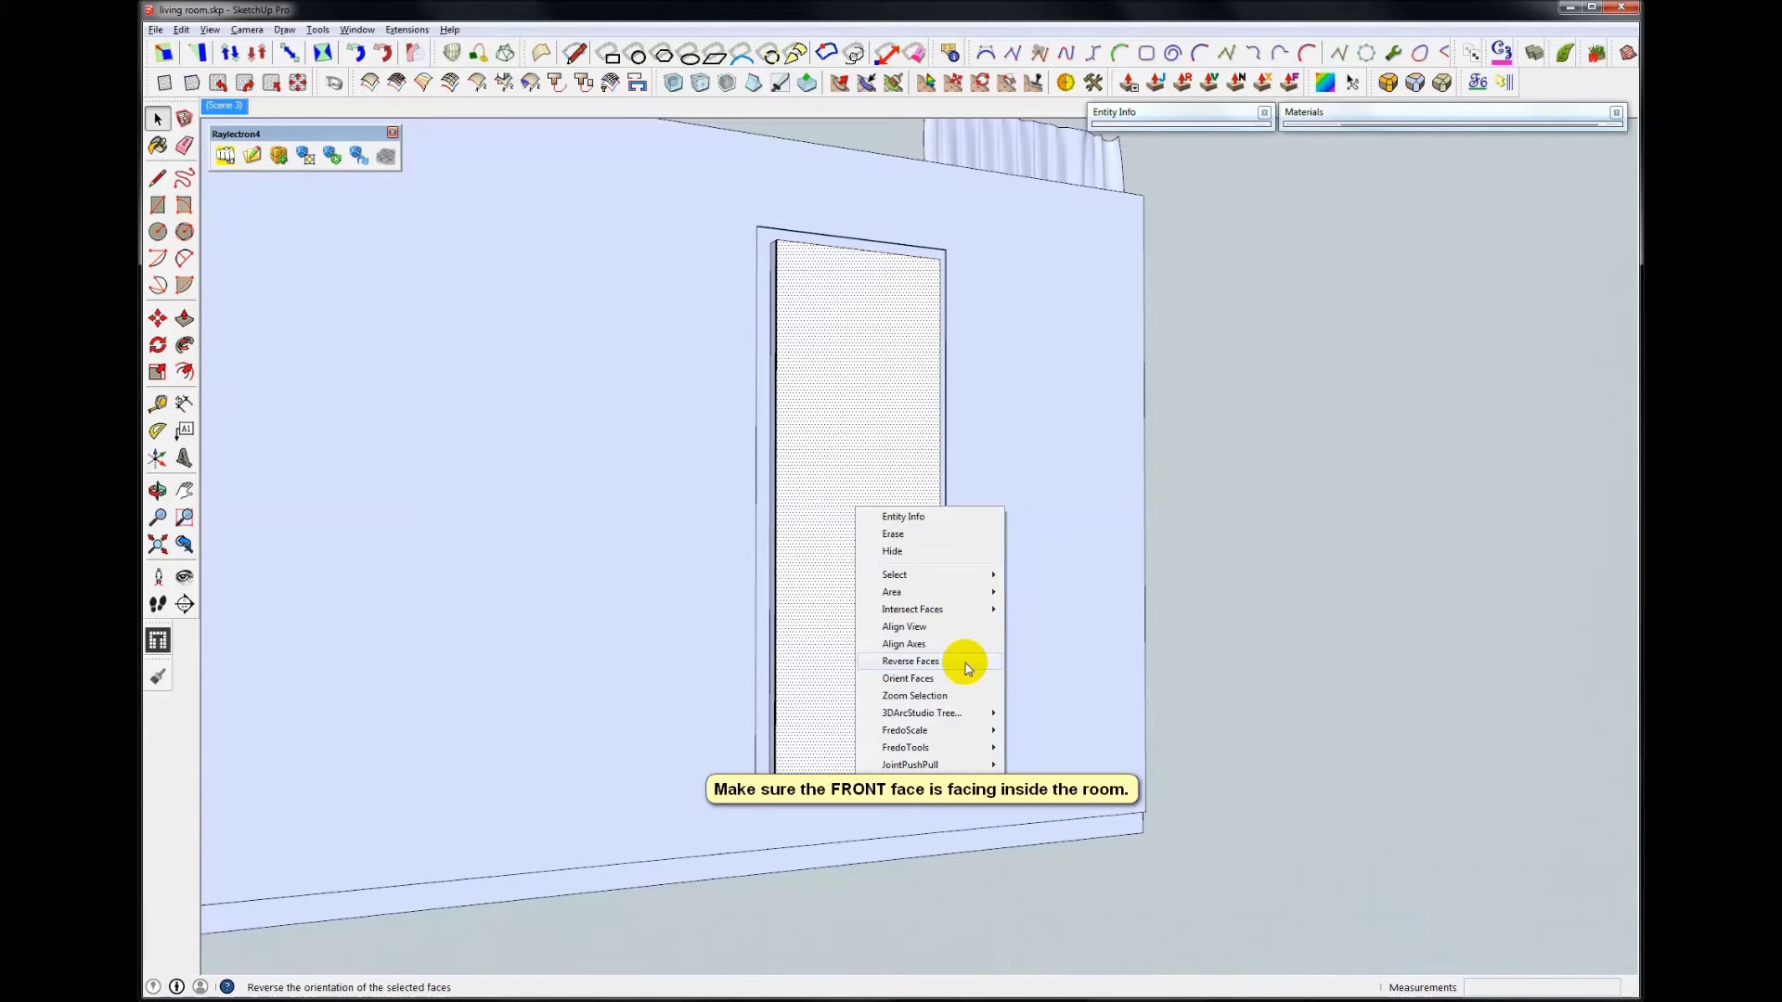
click(966, 663)
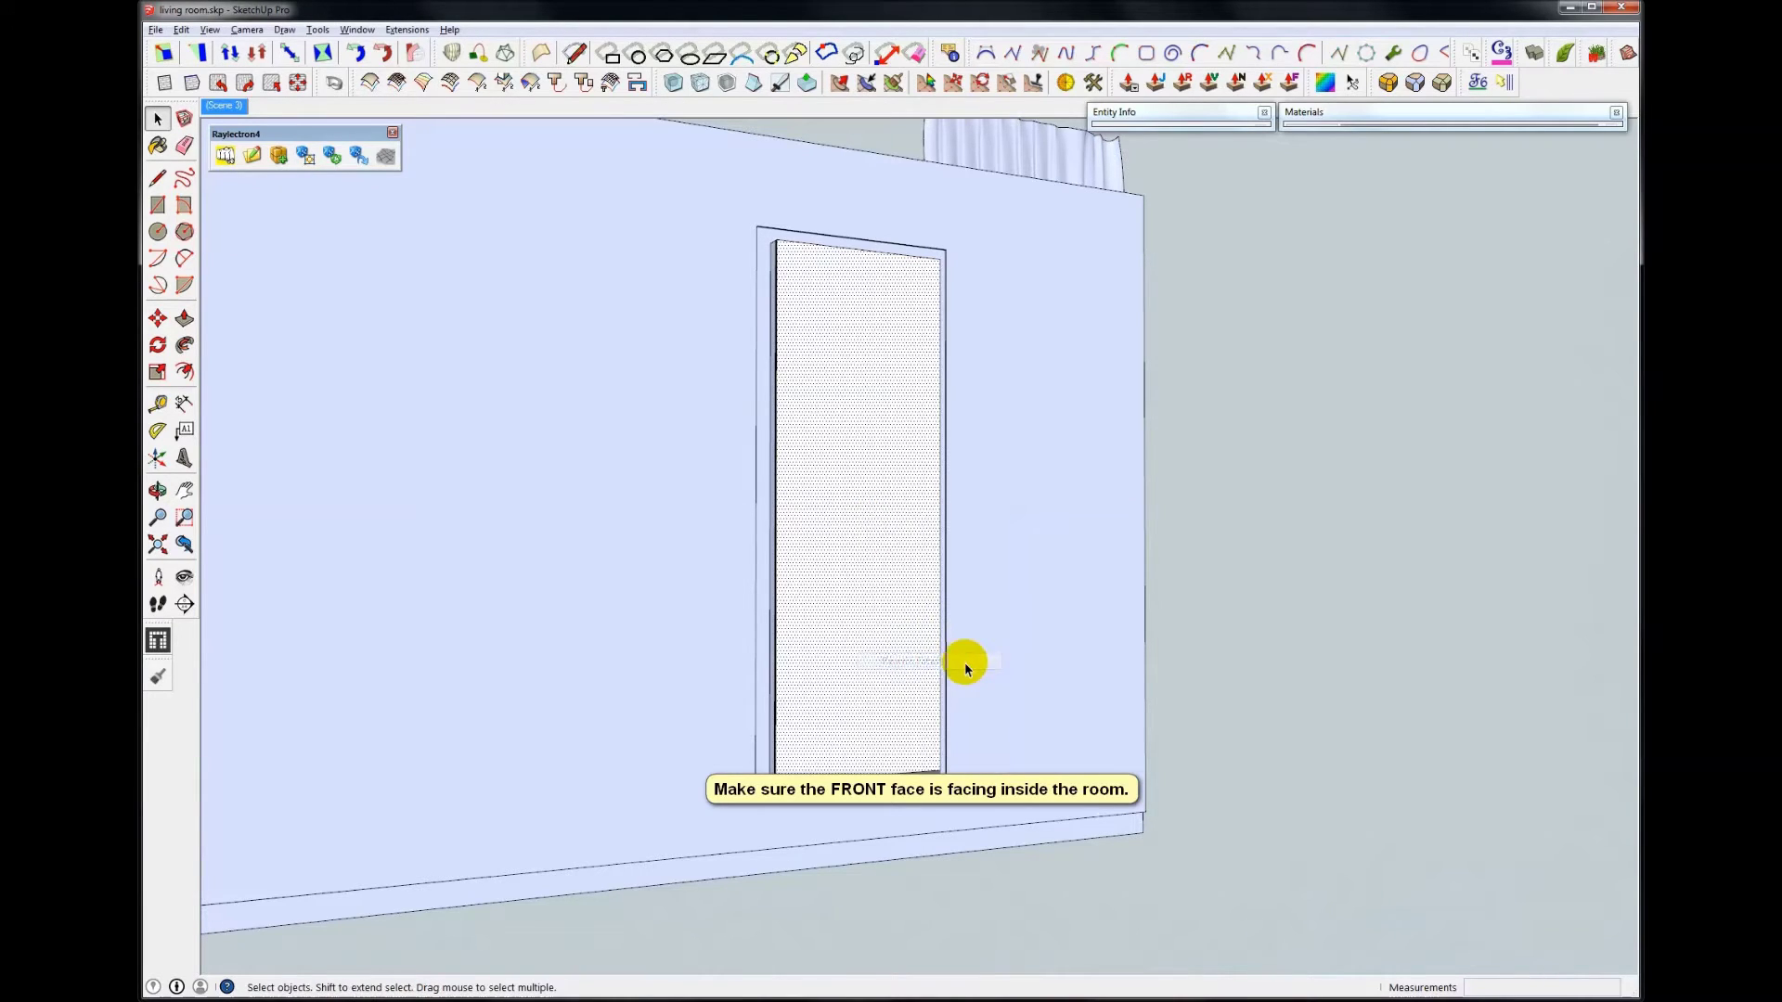
Make the window face into a group and clear the selection
click(844, 412)
right_click(844, 412)
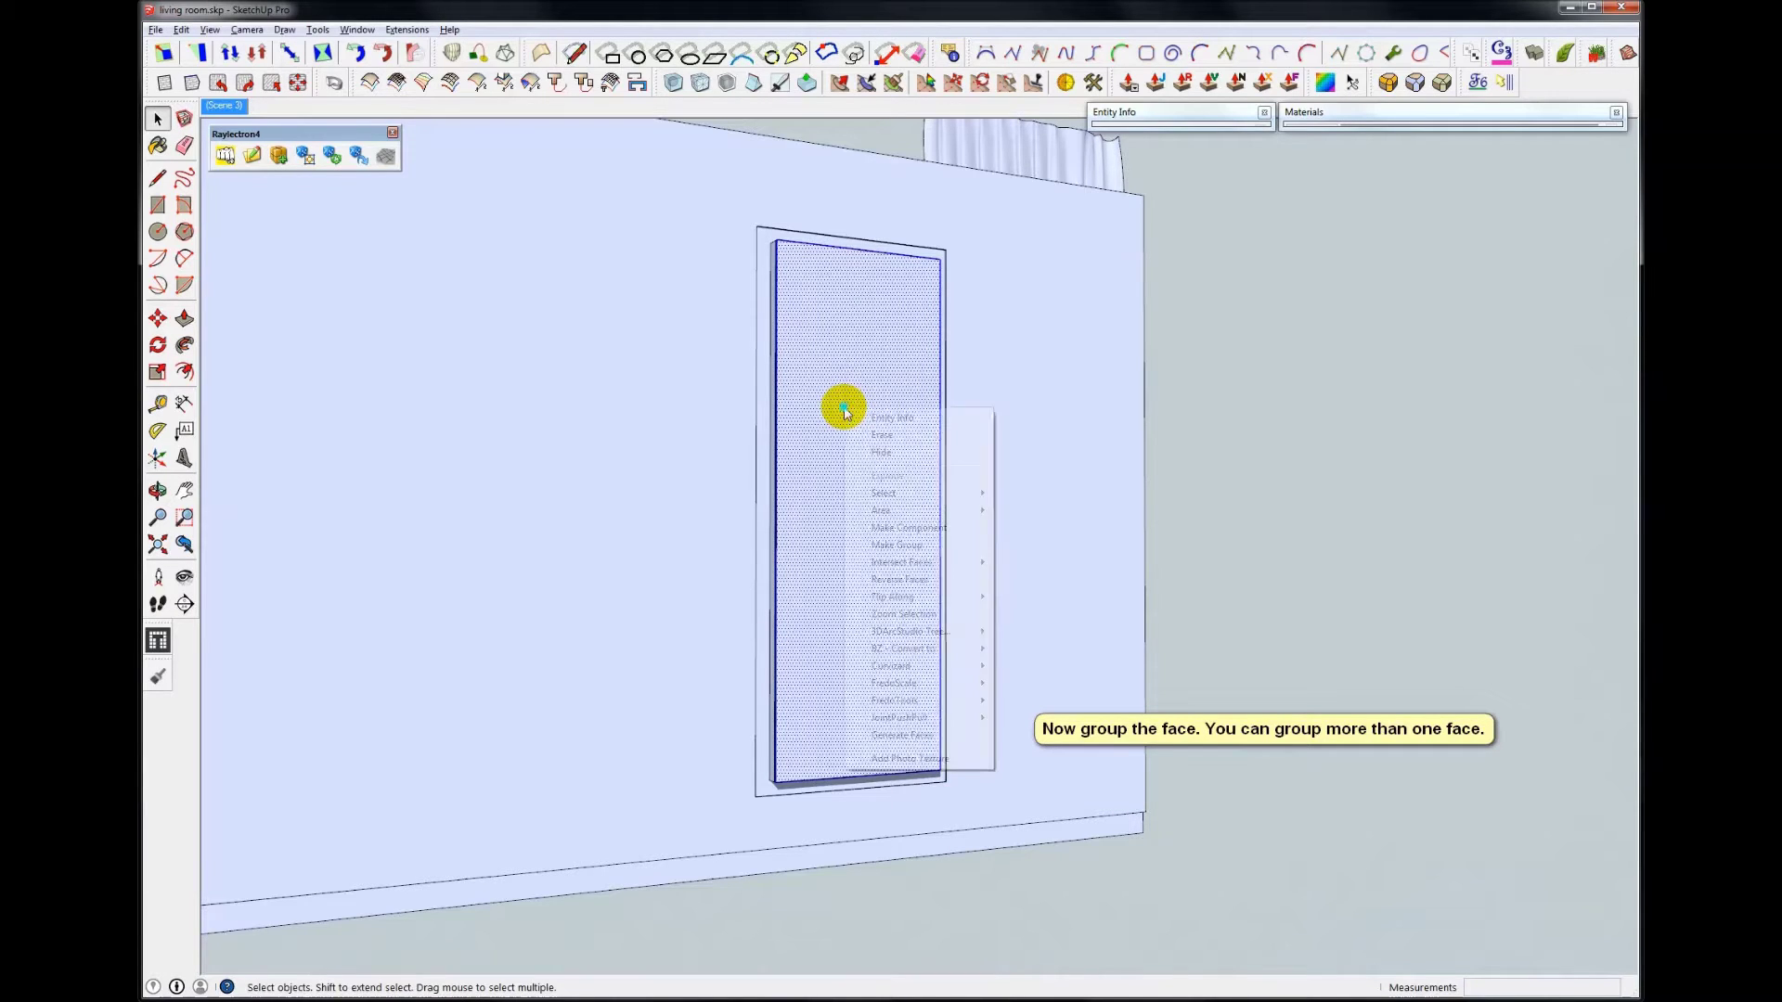
click(942, 547)
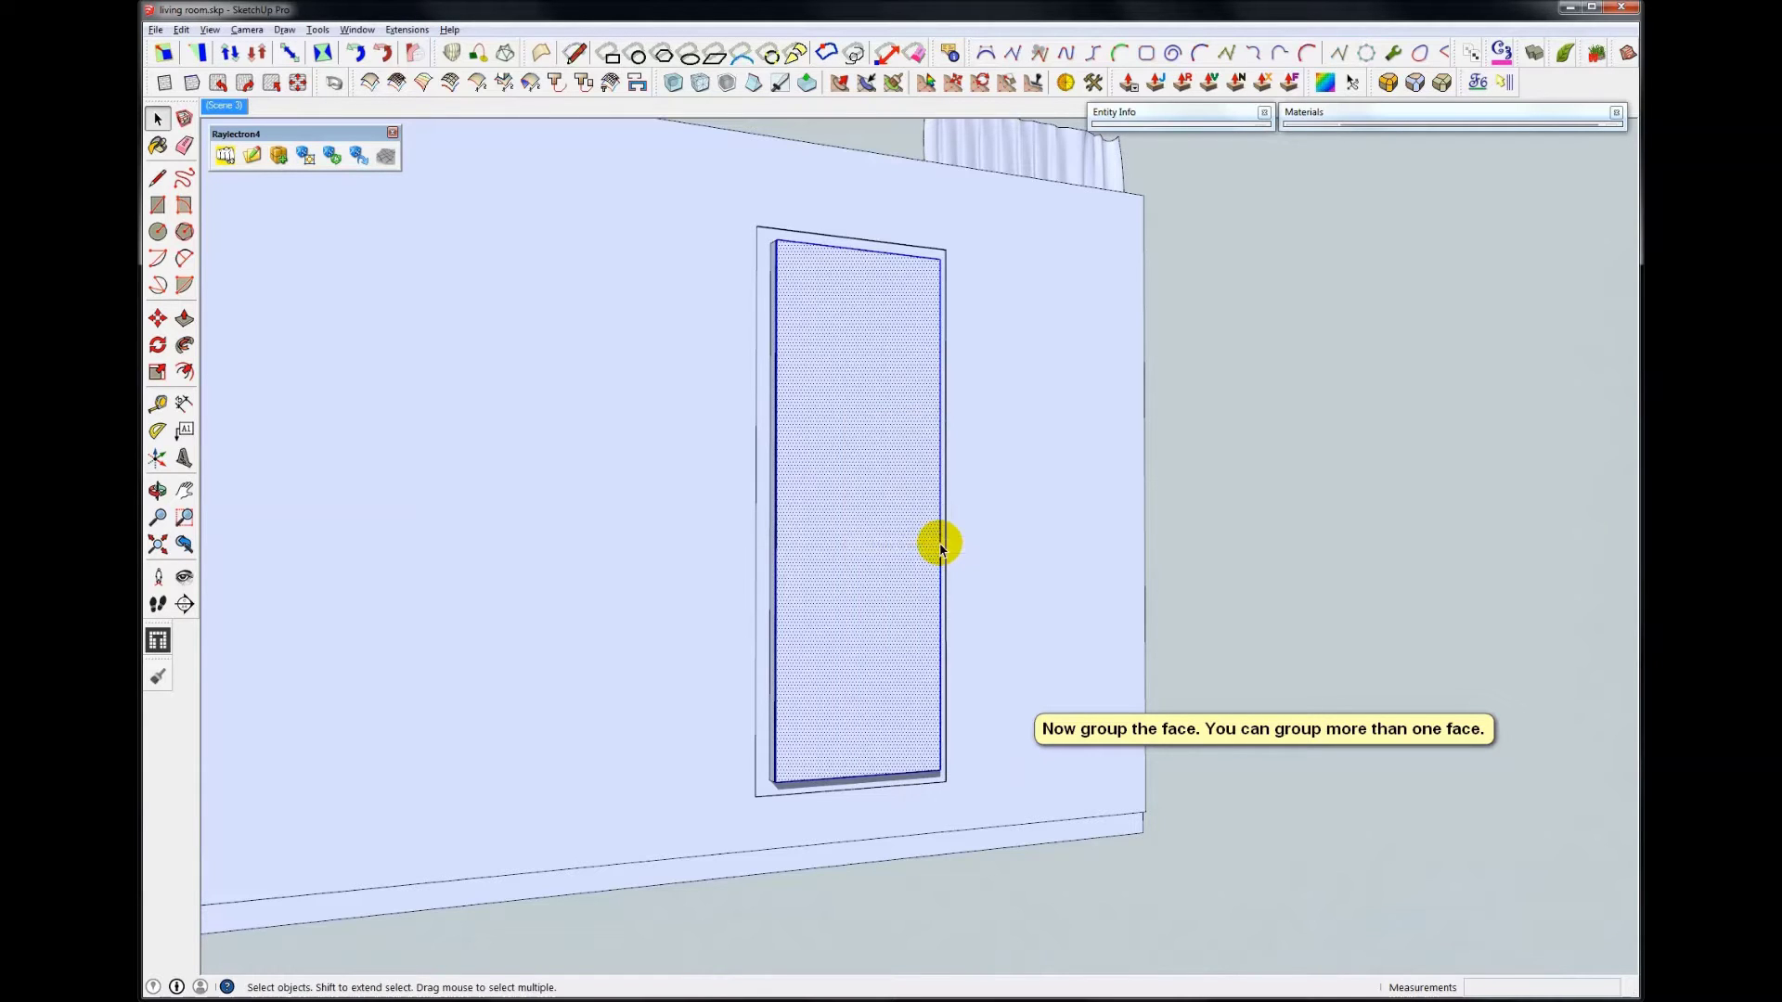
click(1244, 559)
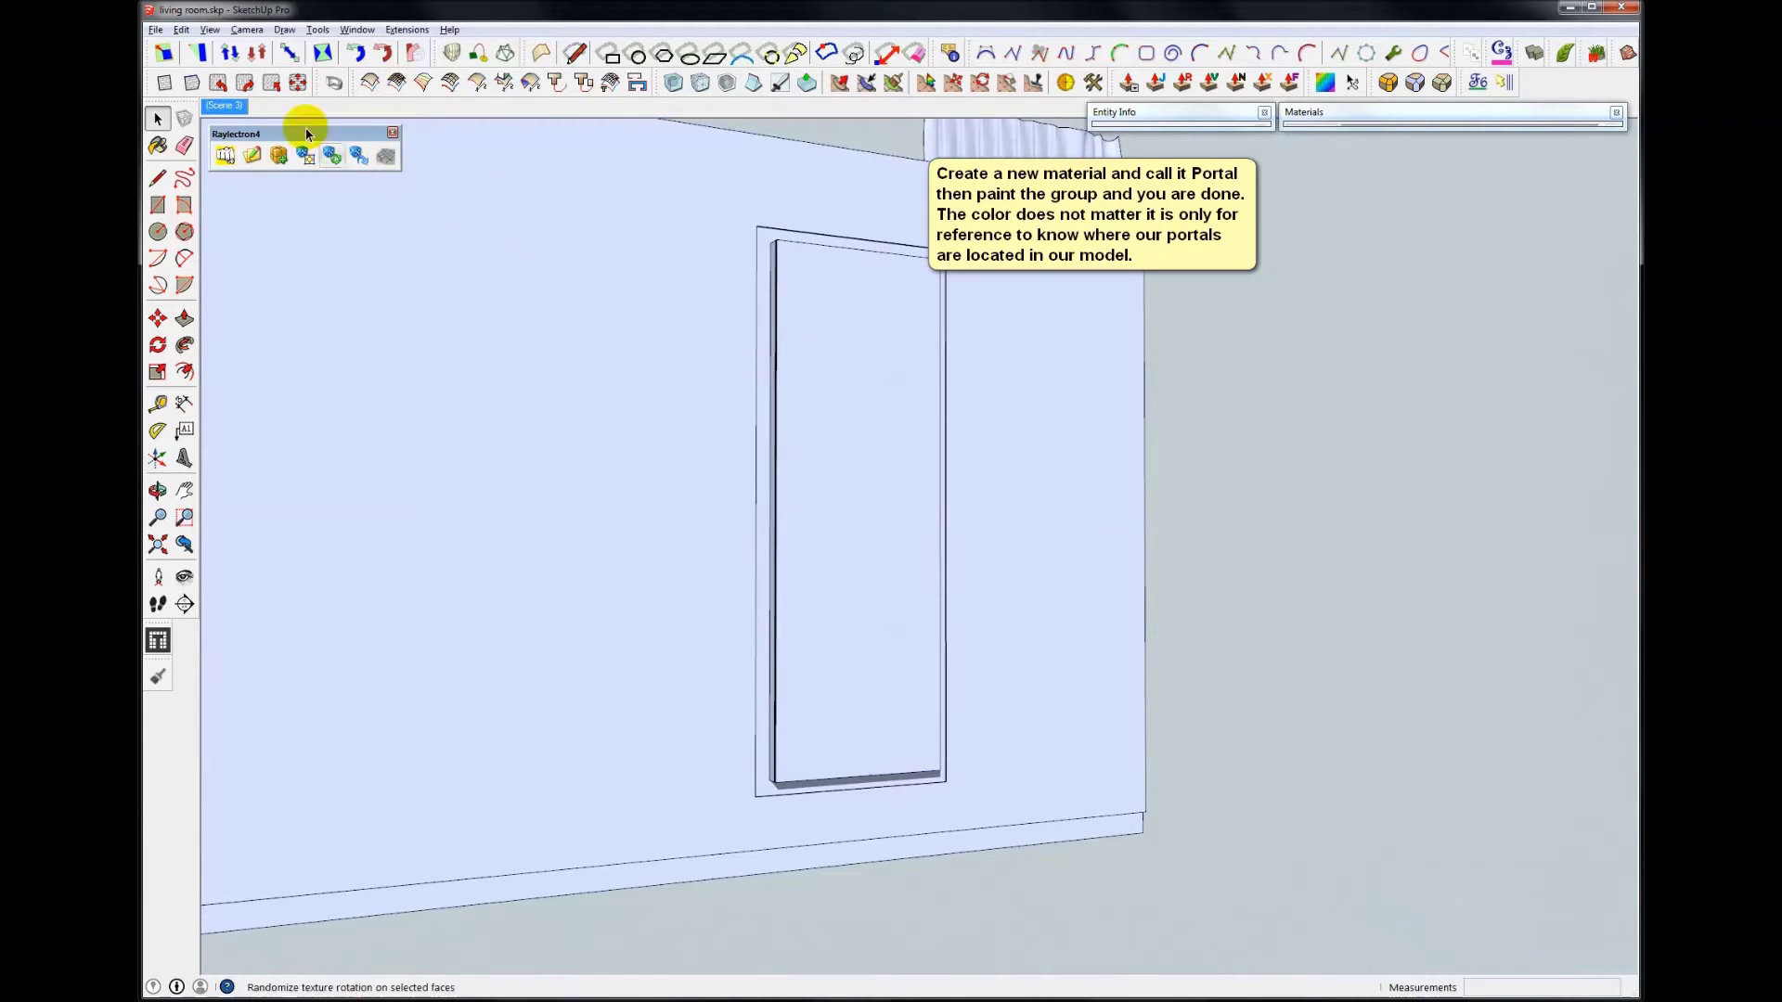
Return to Scene 3, switch to Shaded With Textures, and orbit close to the right-wall window
click(224, 105)
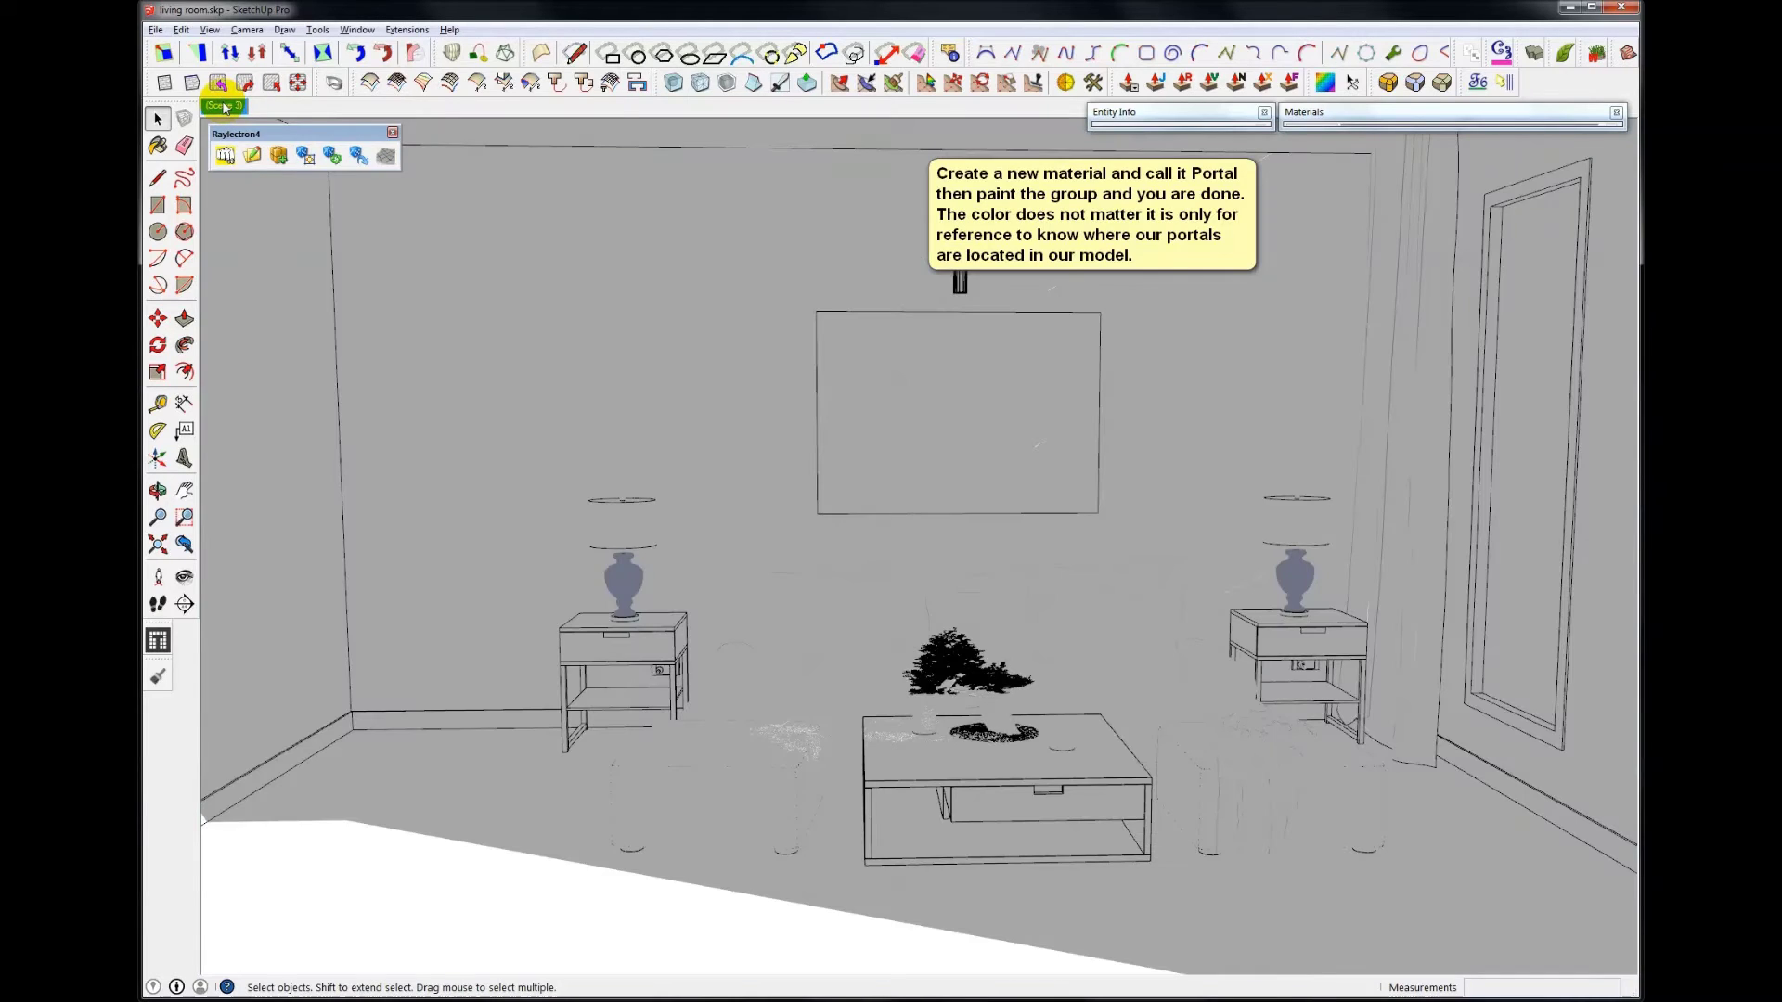
click(210, 30)
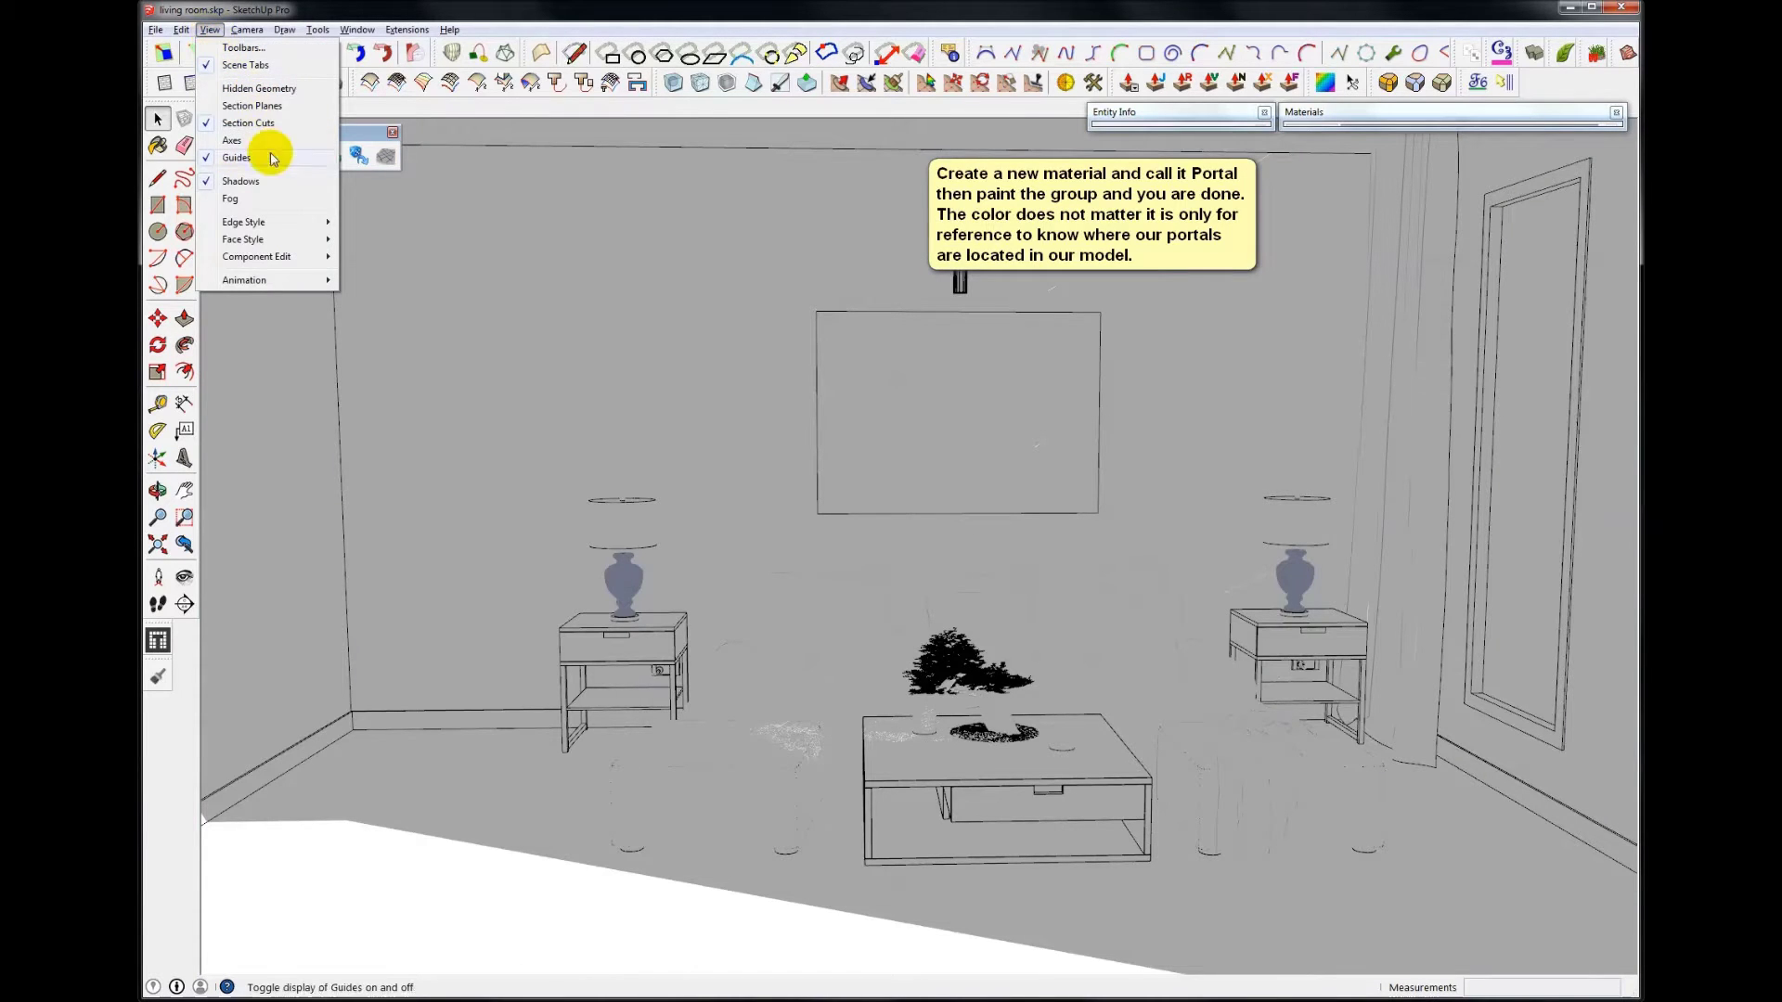
mouse_move(250, 239)
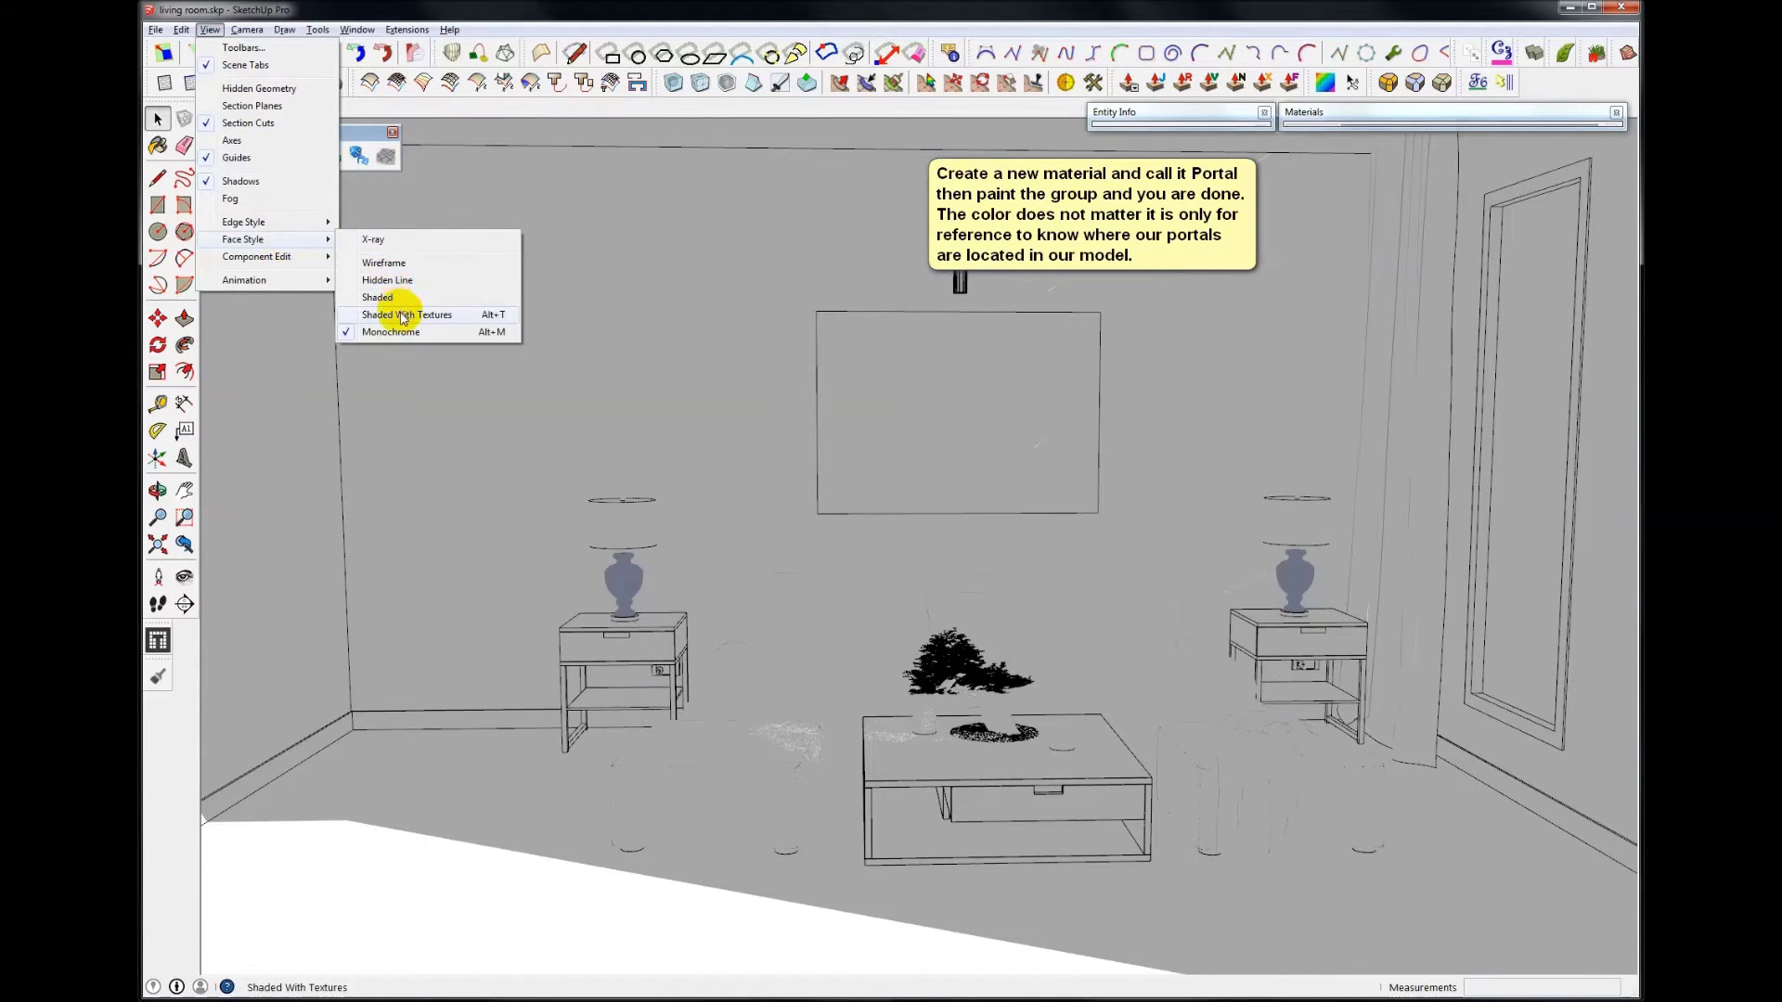
click(400, 319)
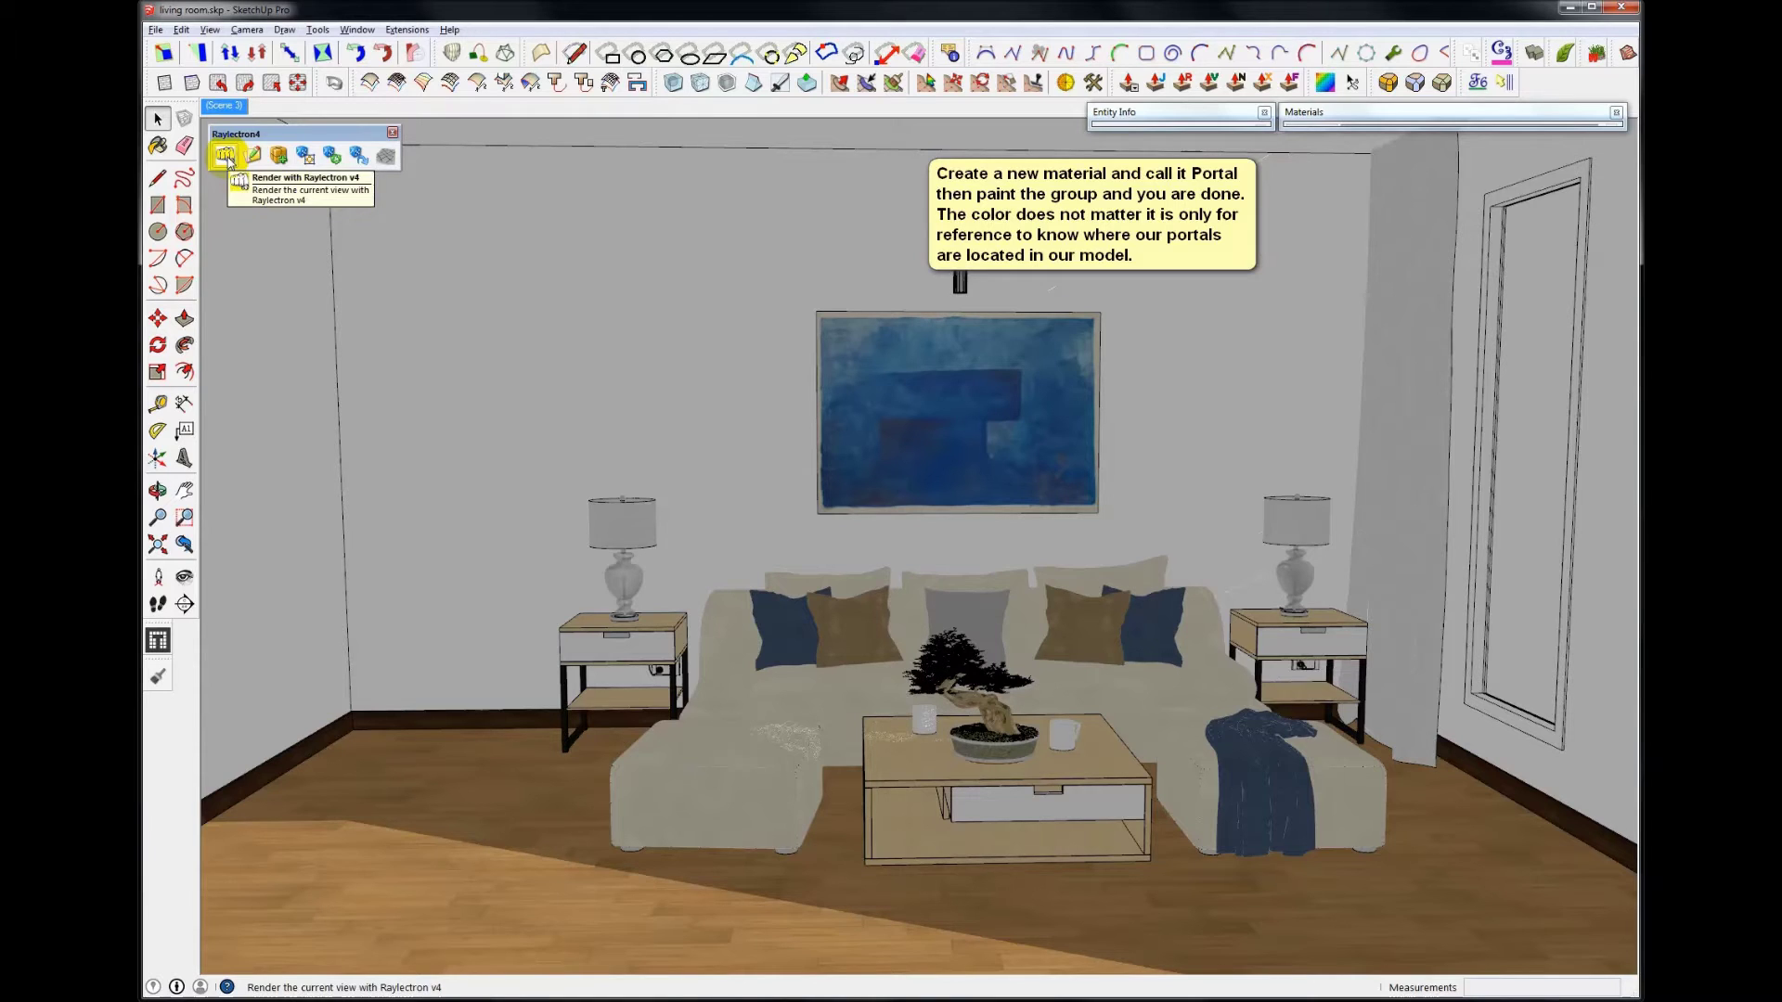
mouse_move(1545, 474)
middle_down()
mouse_move(1104, 459)
mouse_move(966, 482)
middle_up()
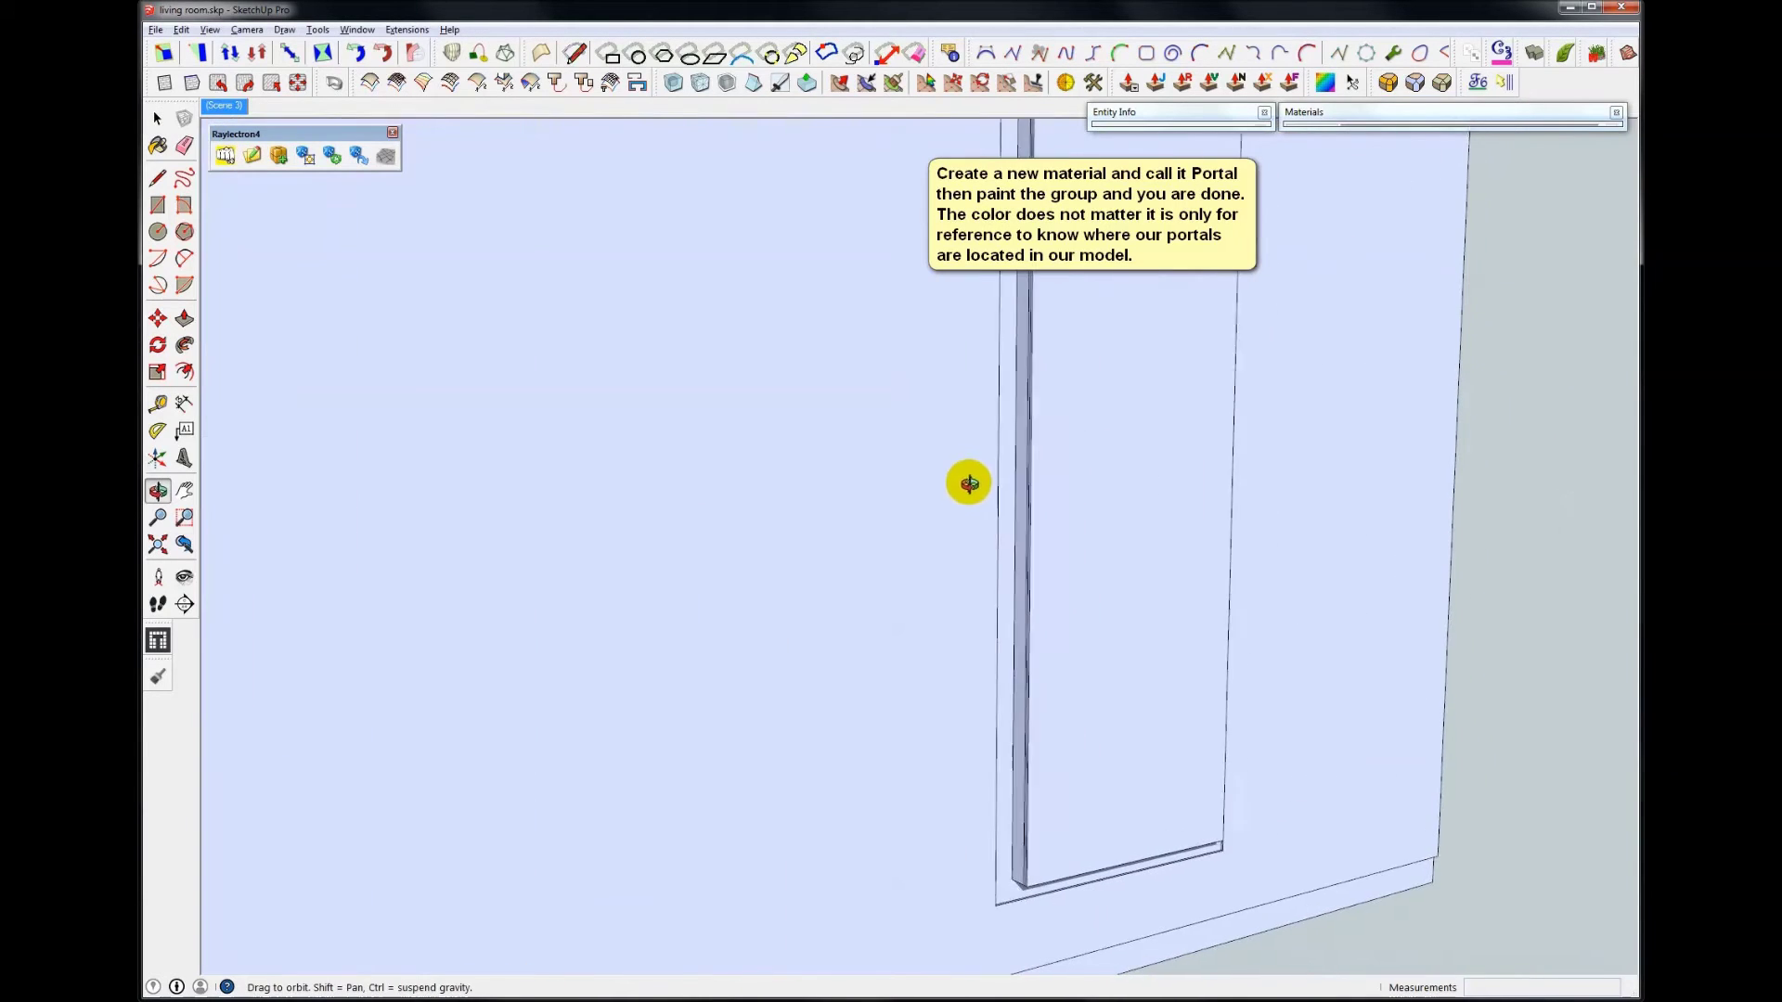
Create a red material named Portal with saturation 100 and opacity 16
click(1398, 113)
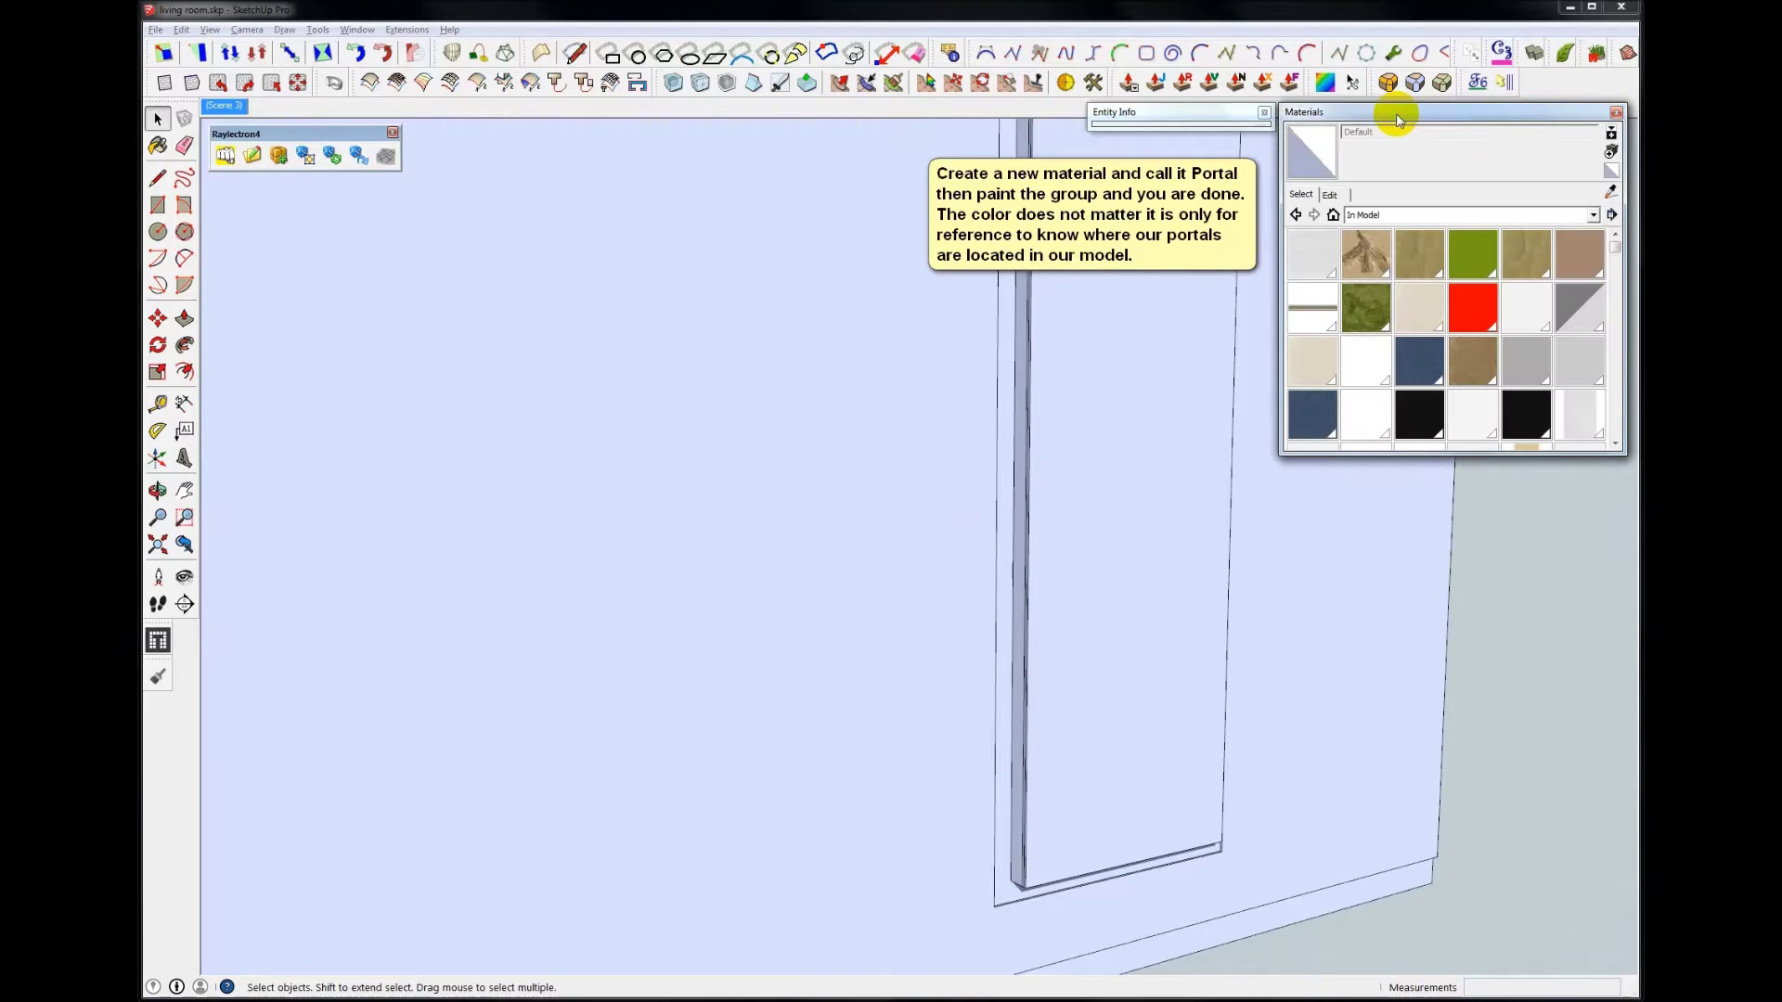
click(1611, 153)
text(Portal)
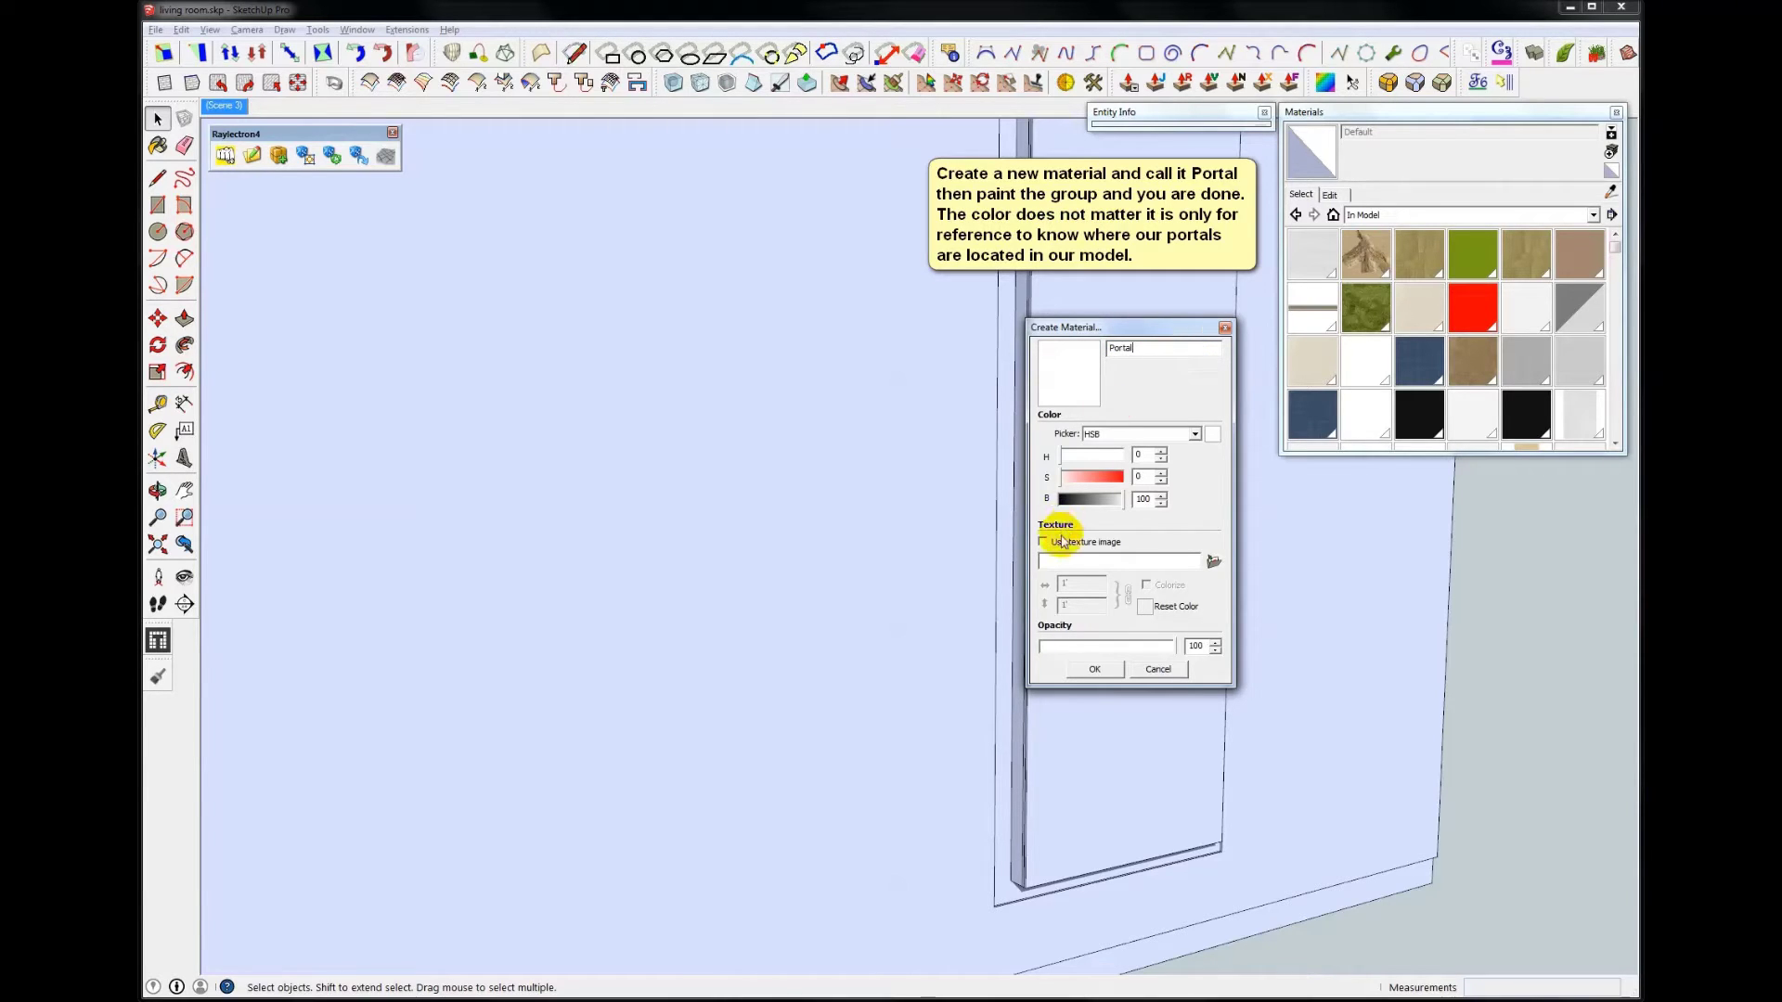
drag(1086, 477, 1124, 477)
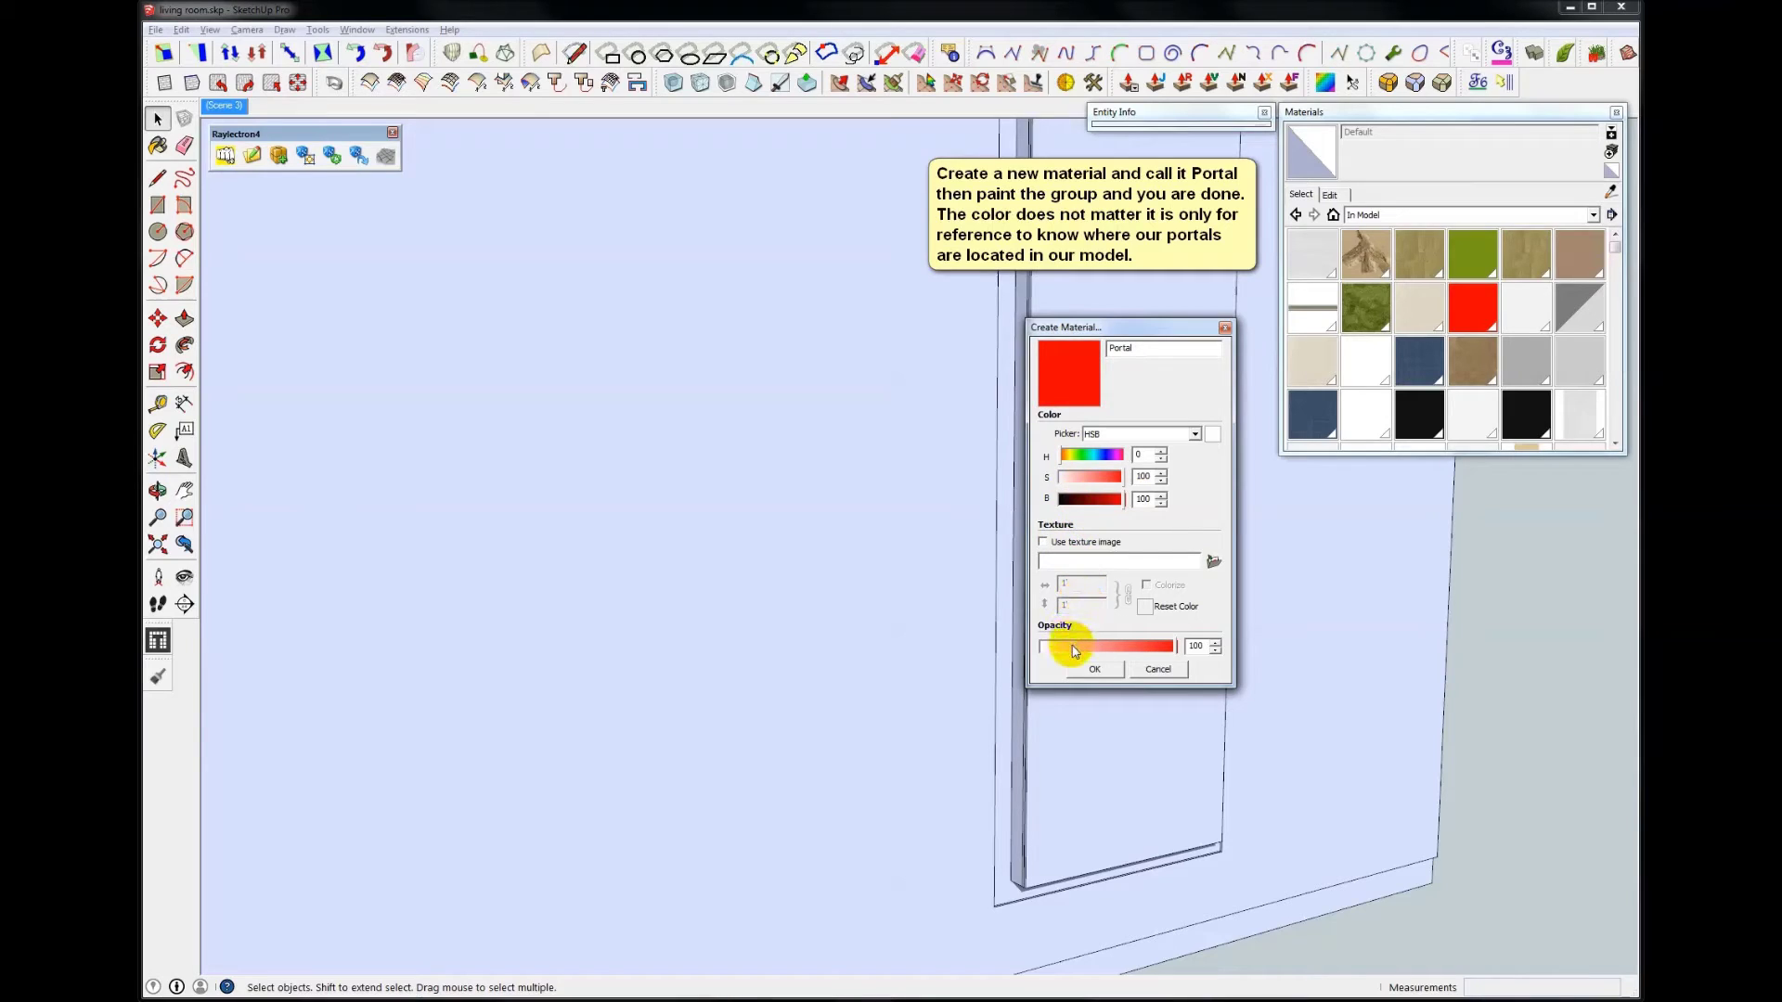
drag(1070, 647, 1061, 646)
click(1095, 669)
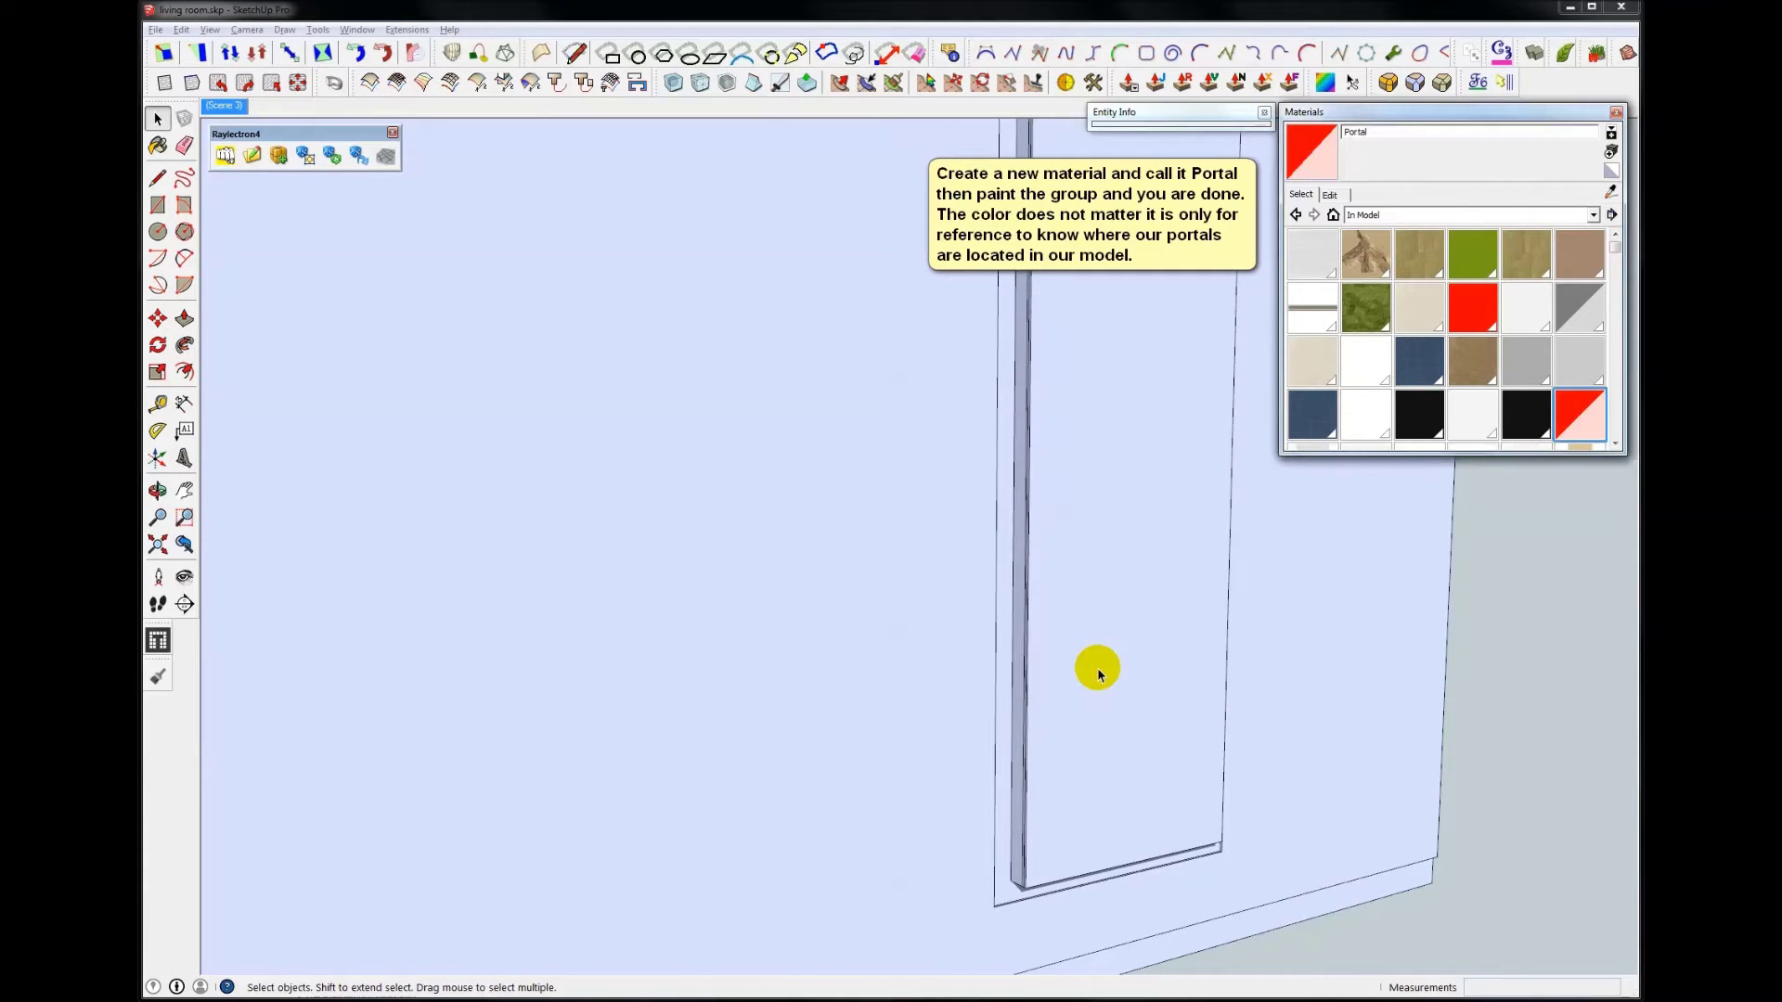
Paint the window group with the Portal material and collapse the Materials panel
key(b)
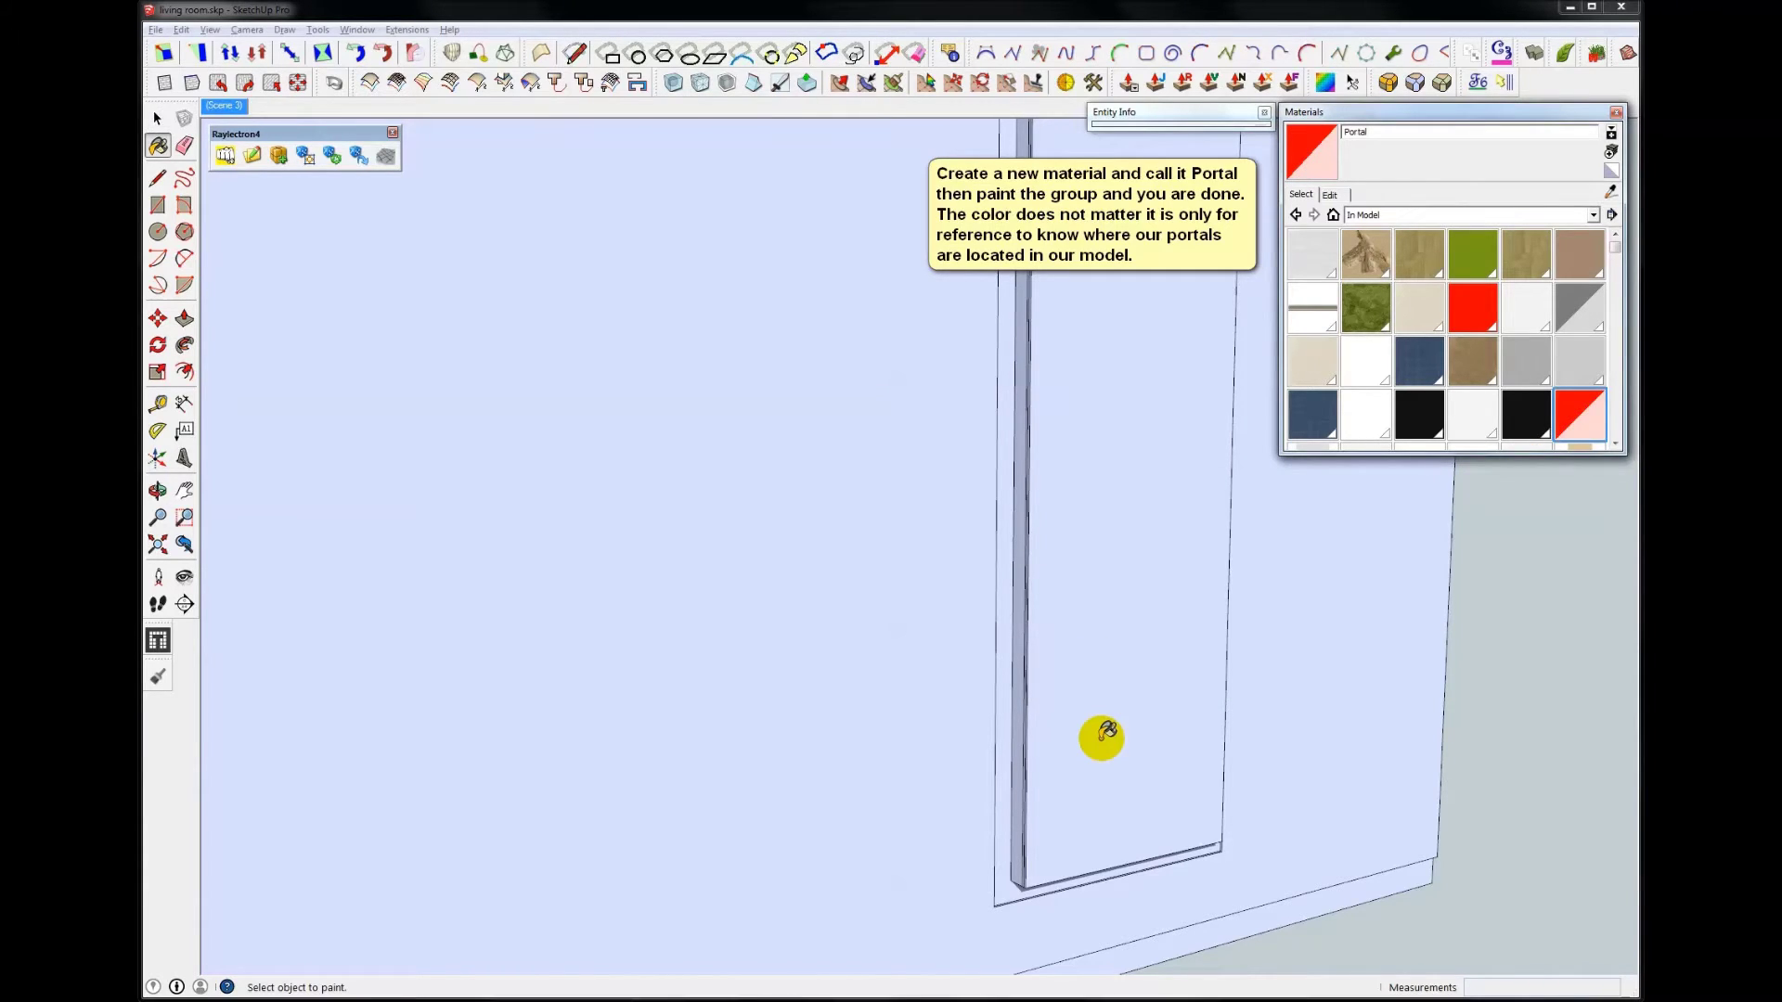
click(1105, 734)
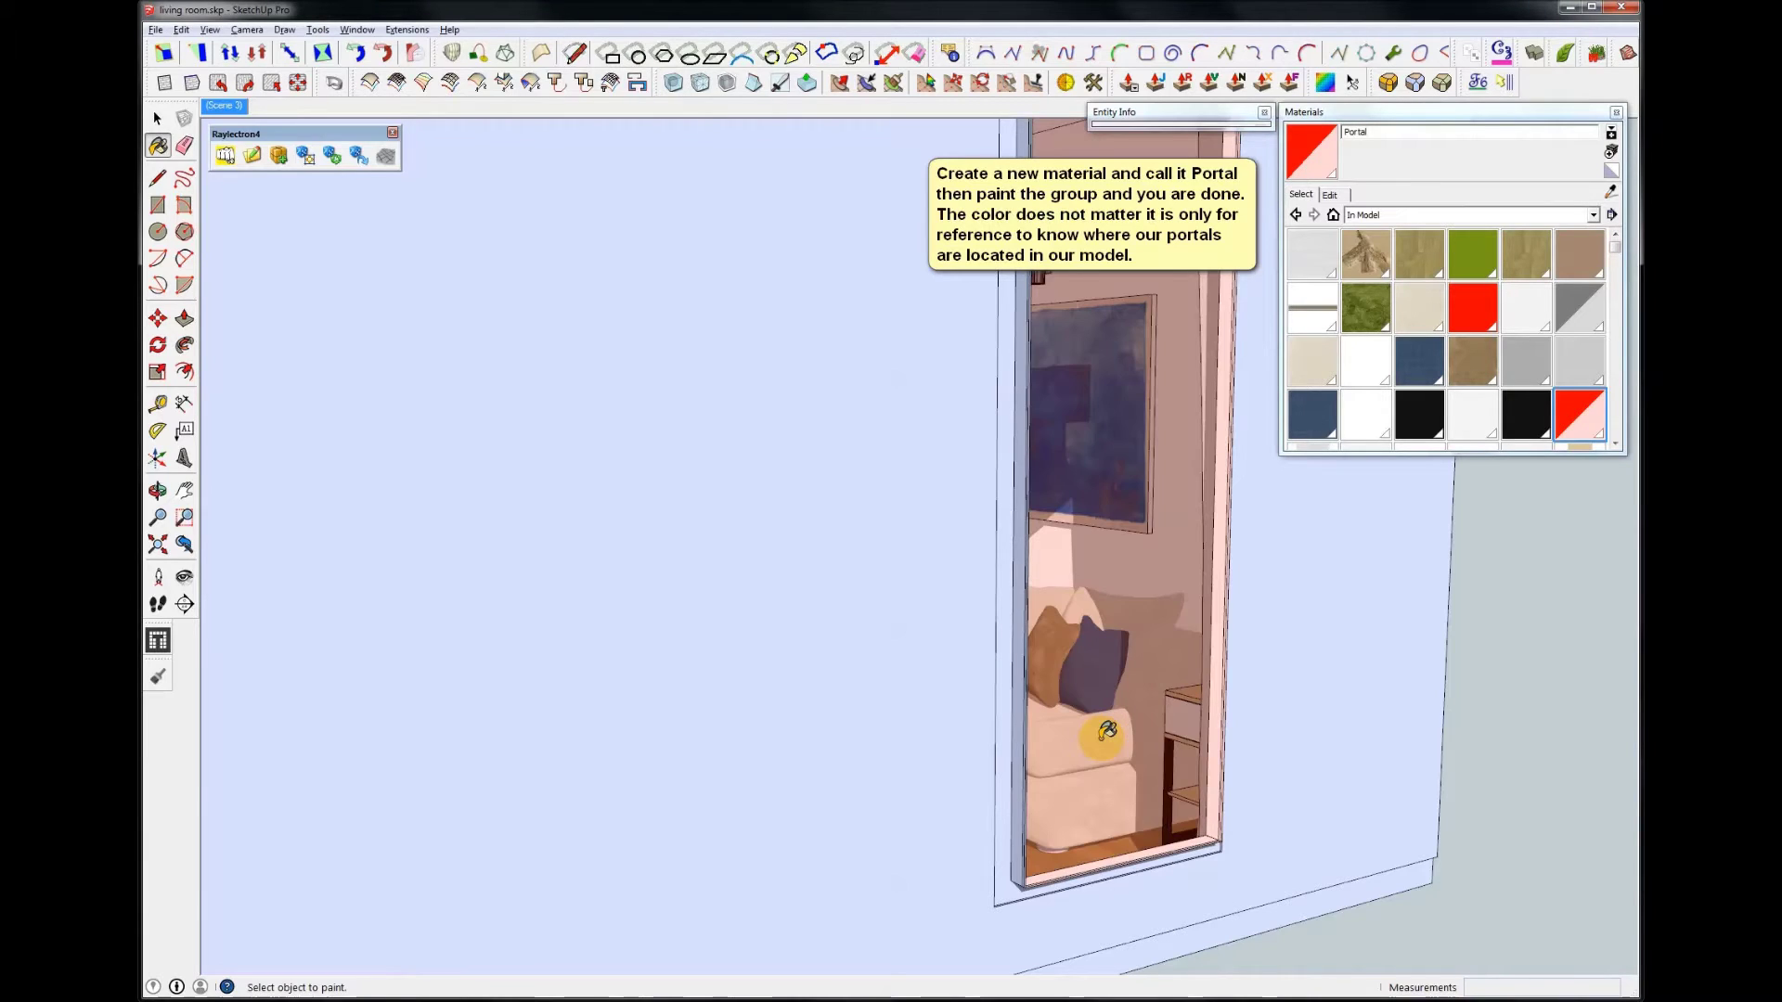
key(space)
click(1340, 112)
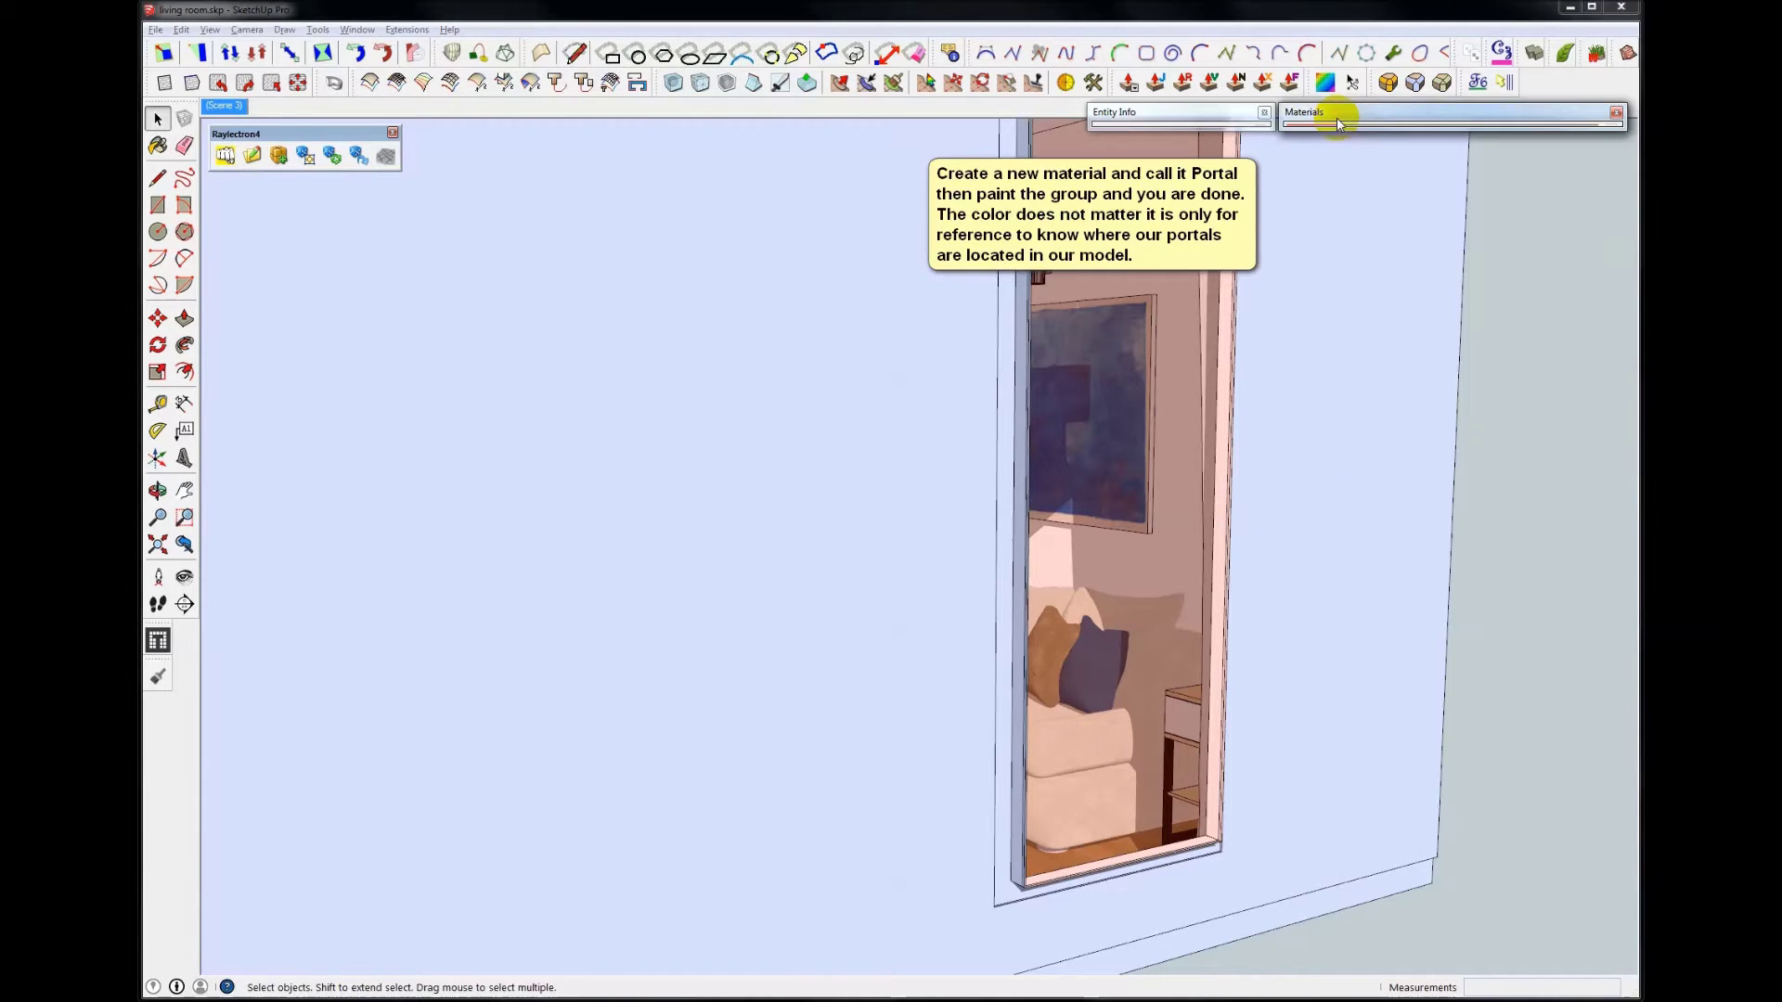
Re-render Scene 3 in Raylectron, overwriting living room.rof, with the Portal window in place
click(237, 108)
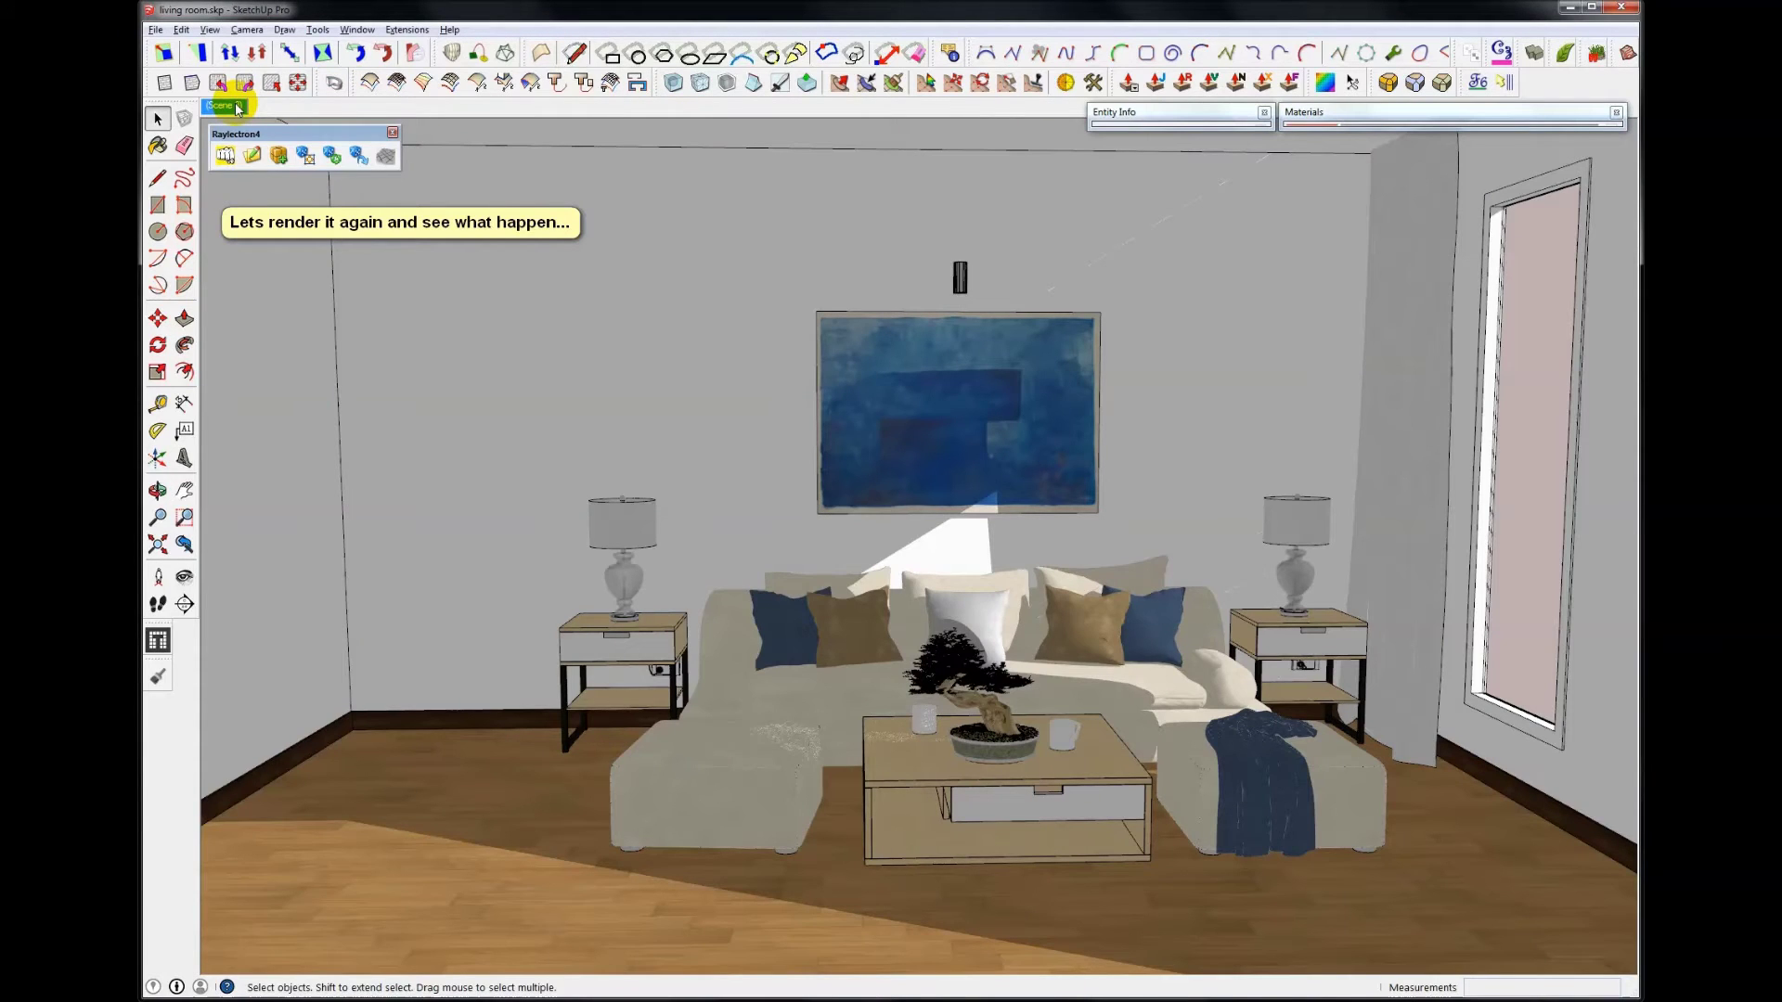
click(225, 156)
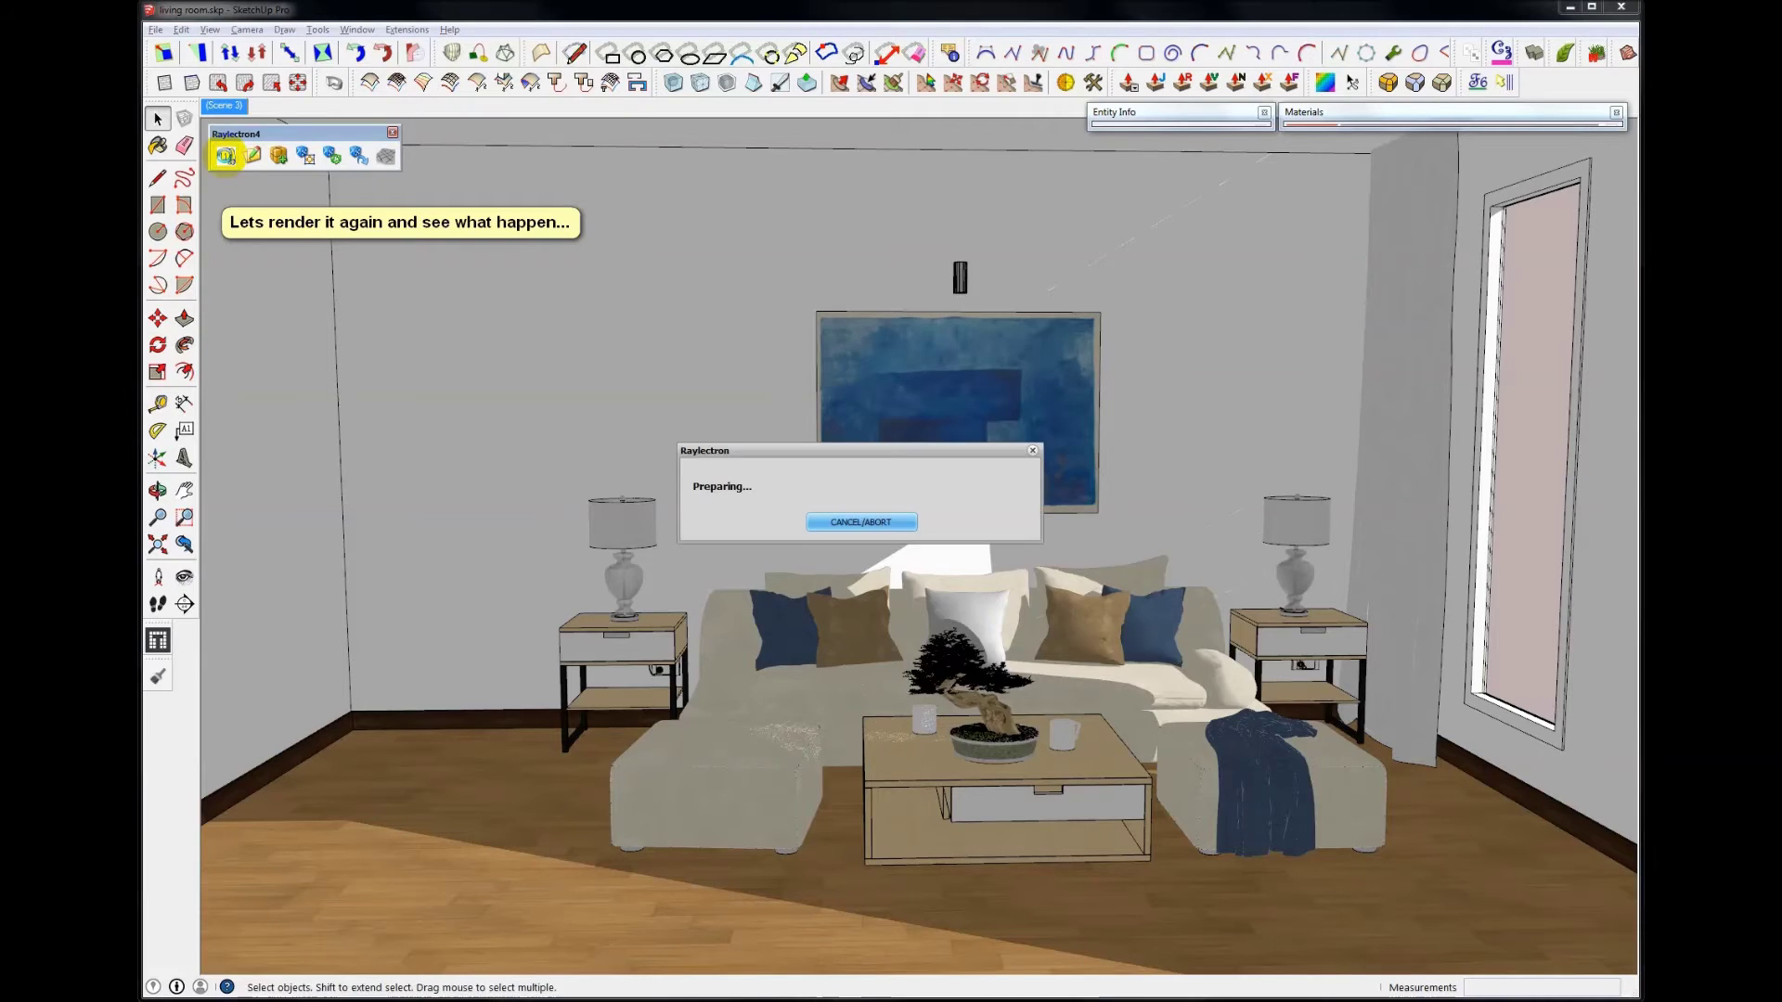
key(Return)
key(y)
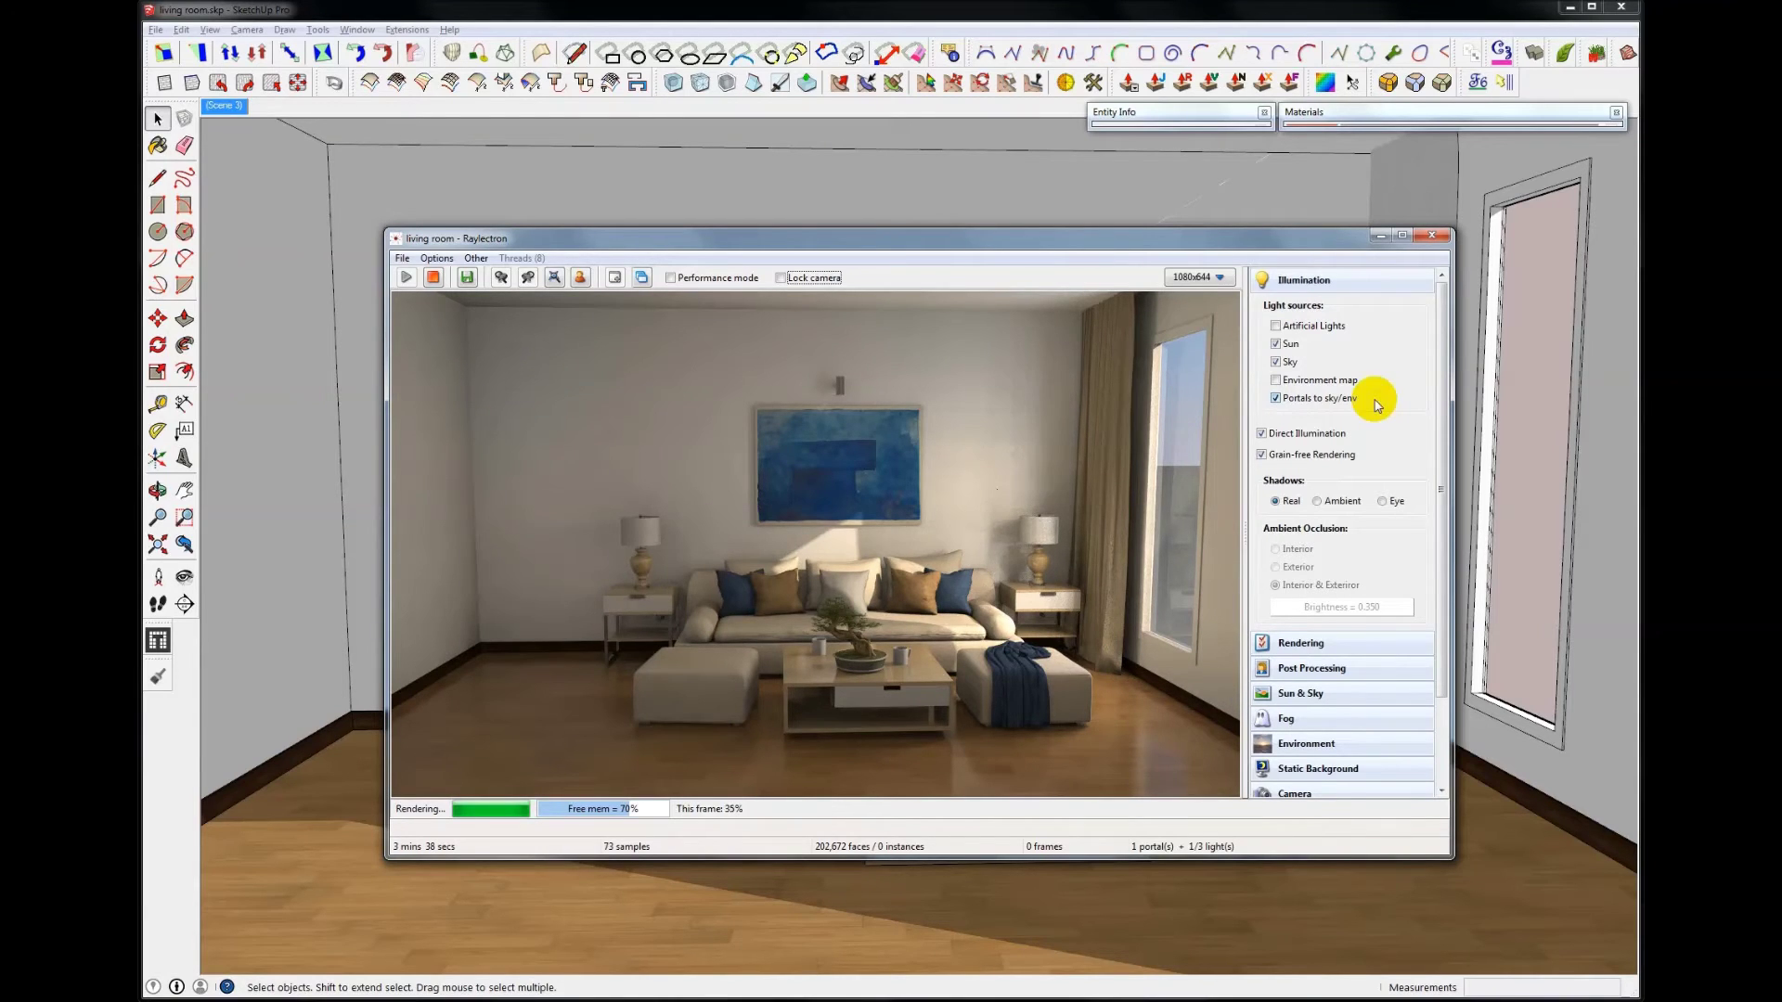
Stop the render, enable Performance mode, disable Section Cuts, and orbit the camera across the sofa
click(432, 278)
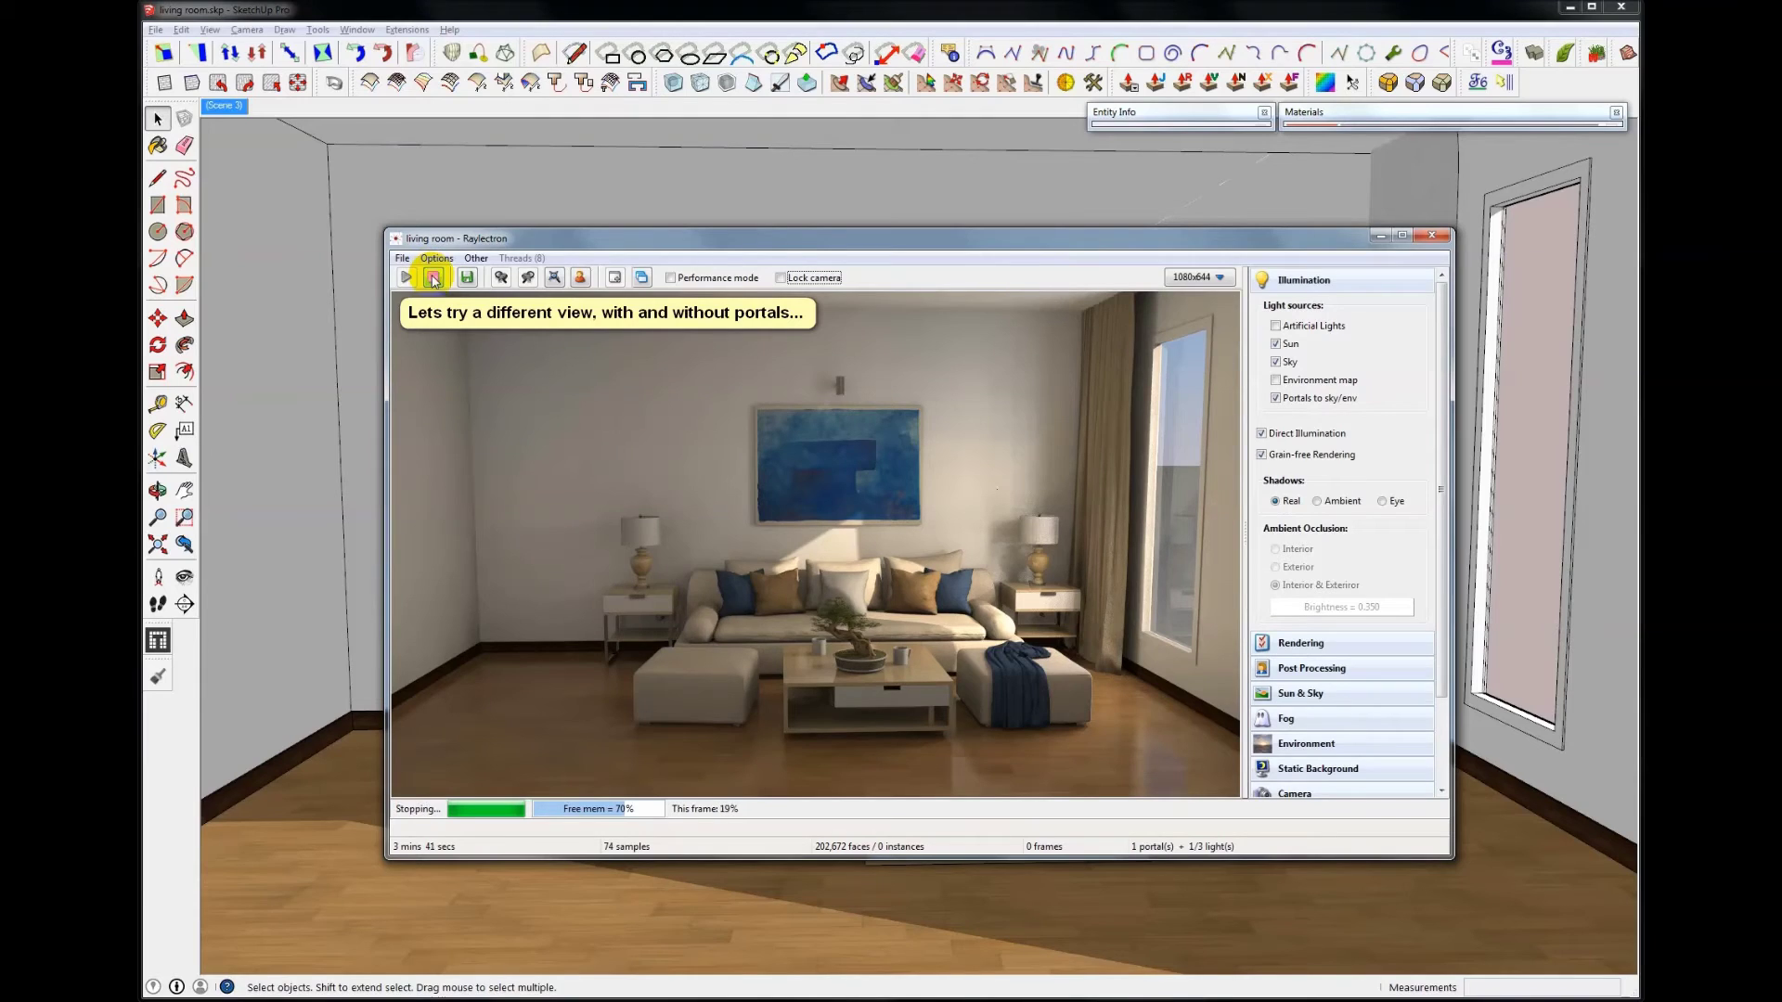
click(713, 278)
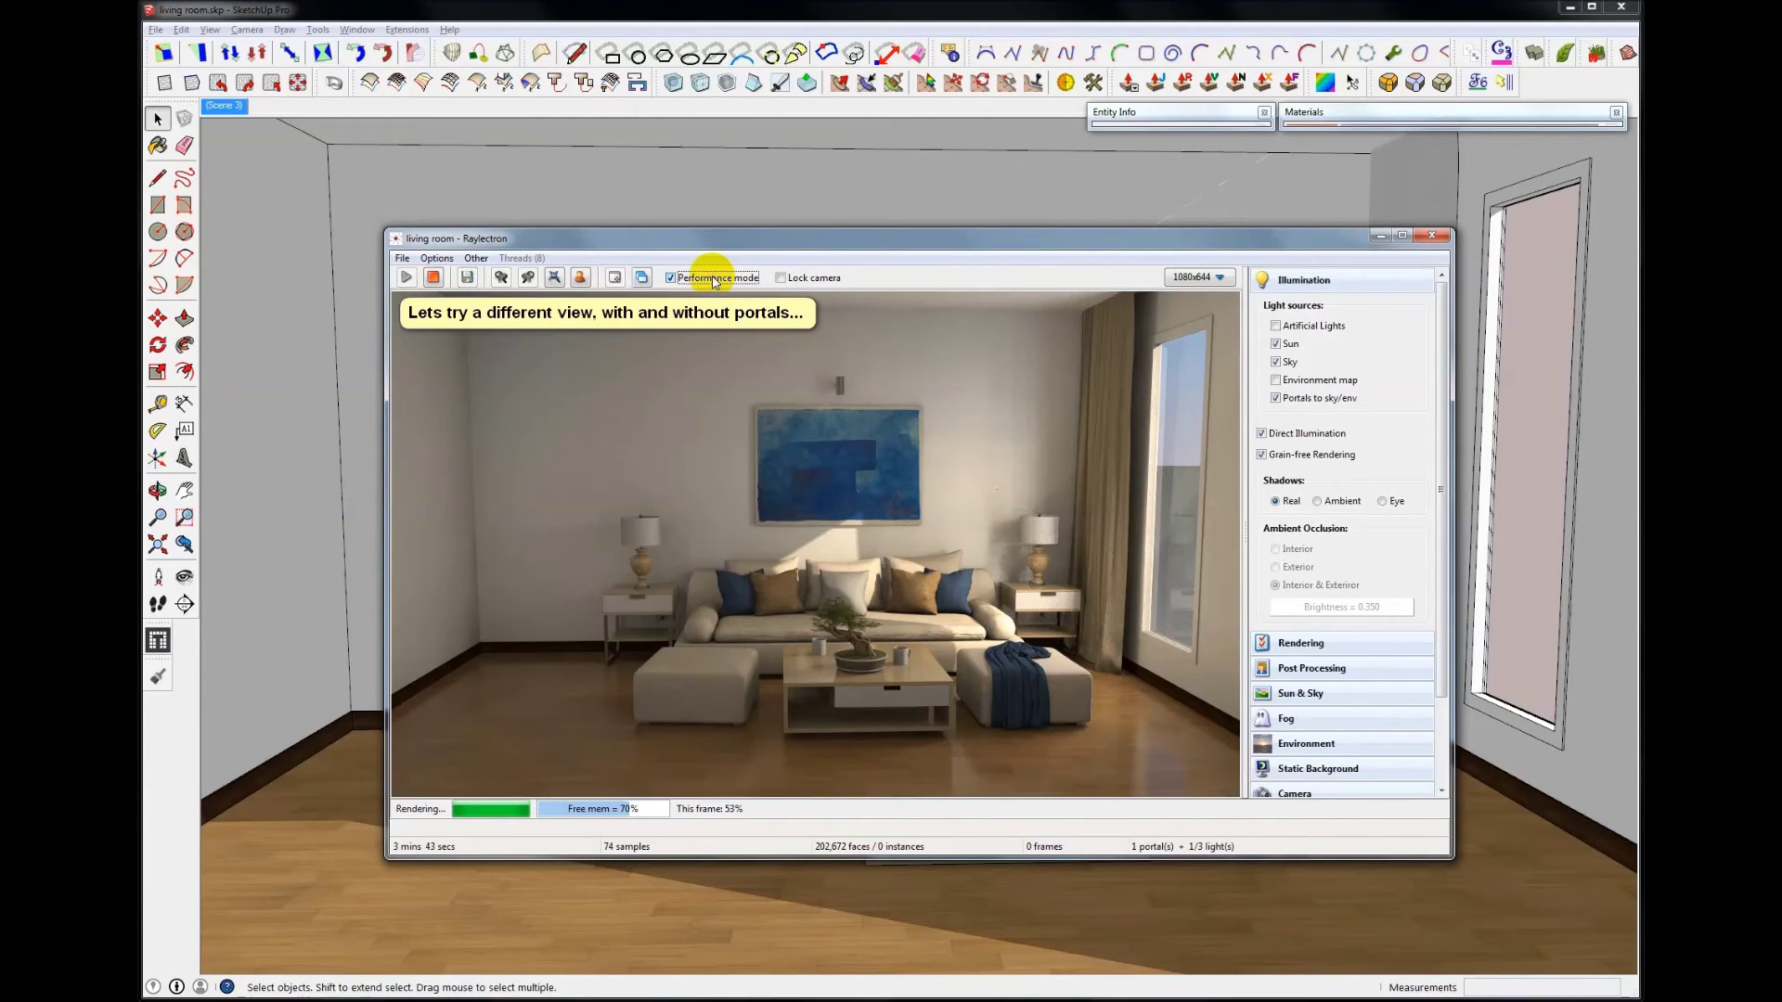
click(1325, 285)
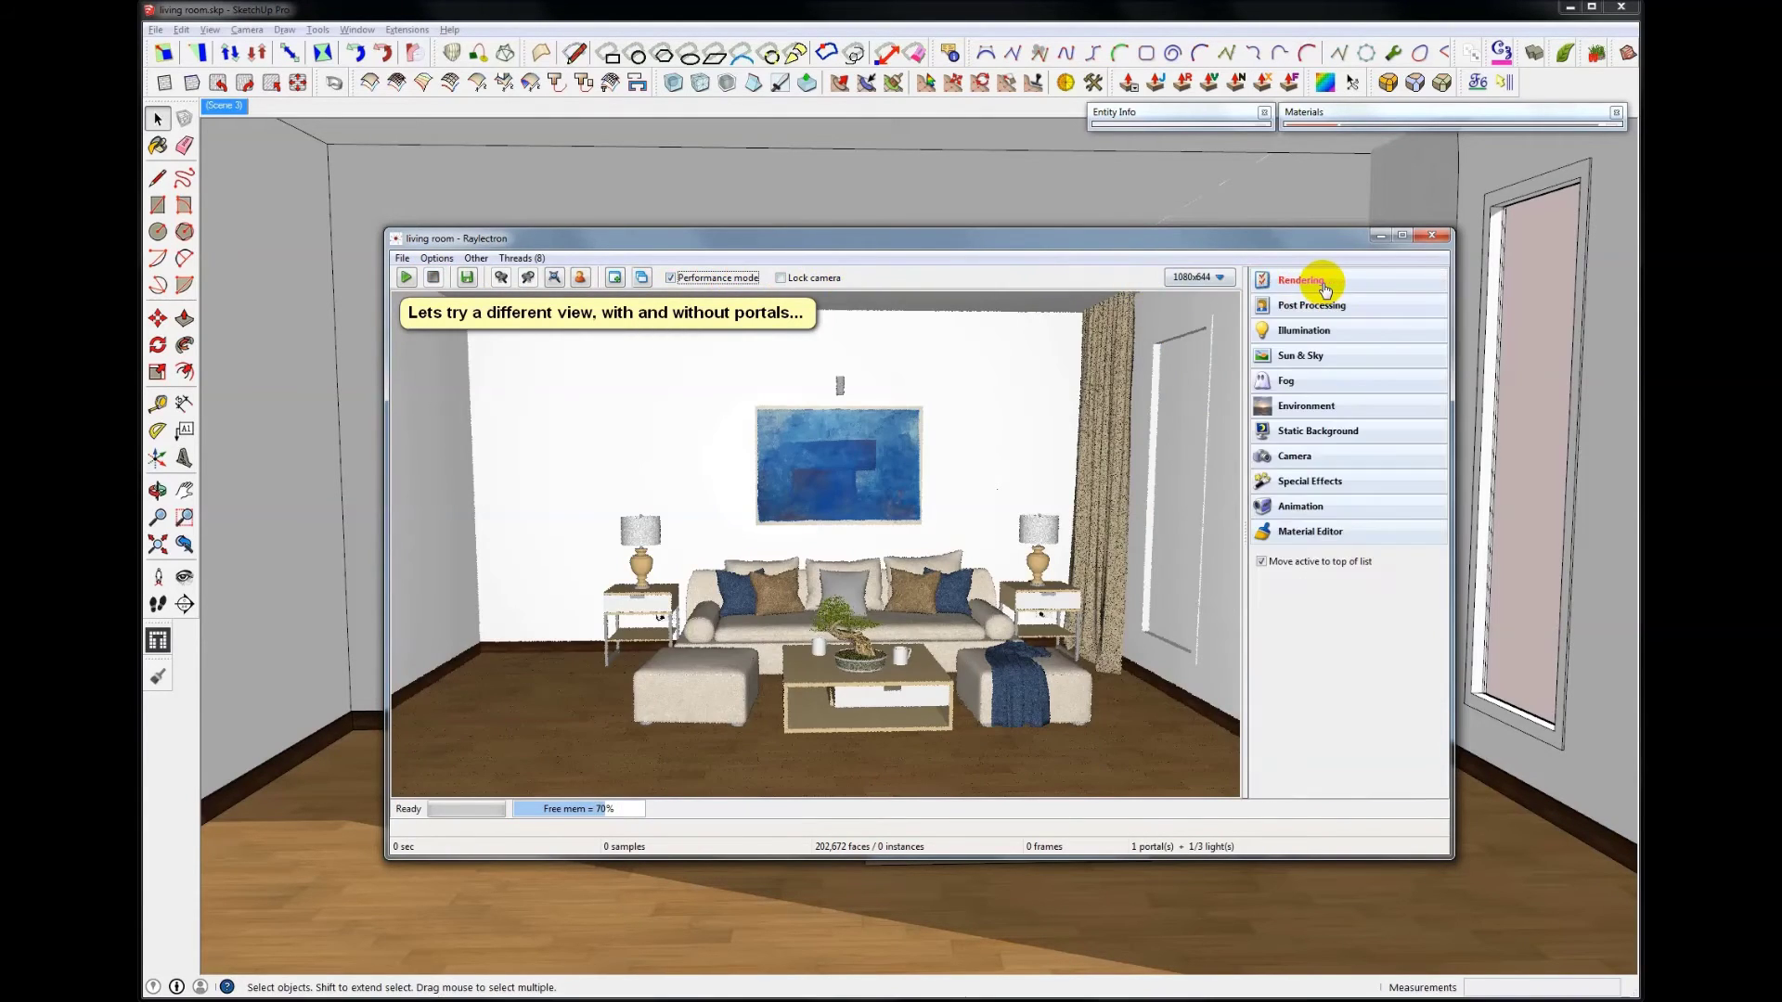
click(1325, 290)
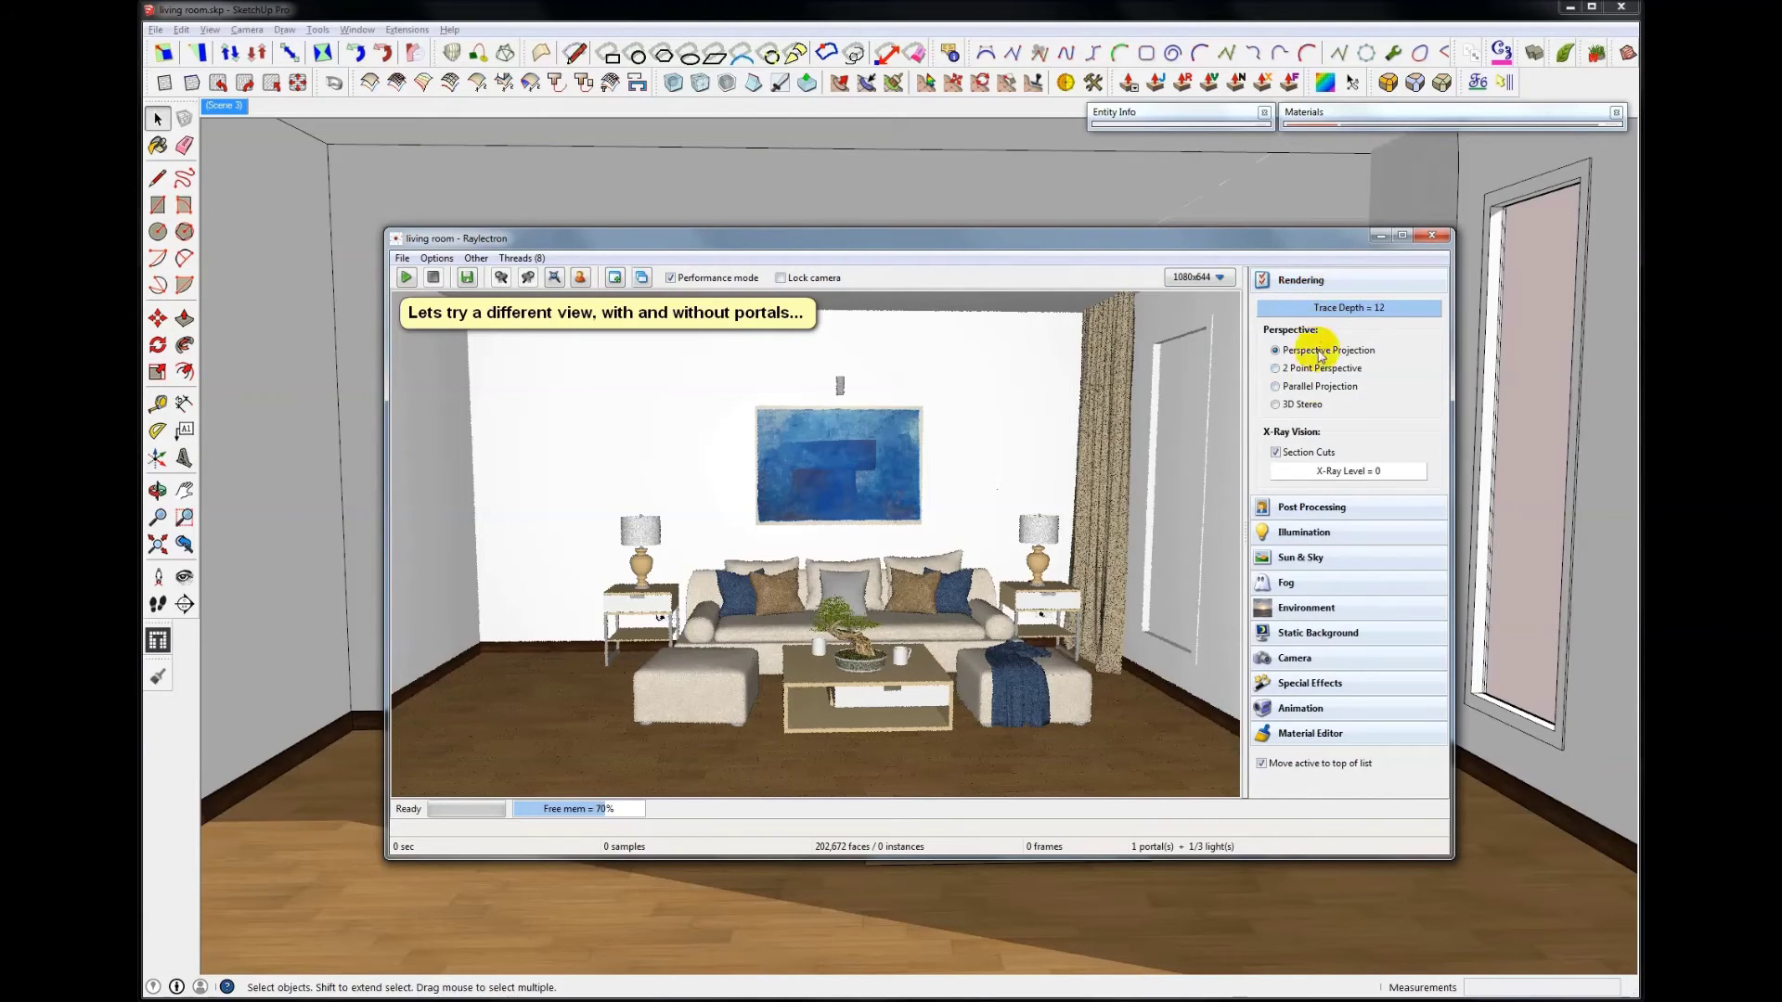
click(1308, 455)
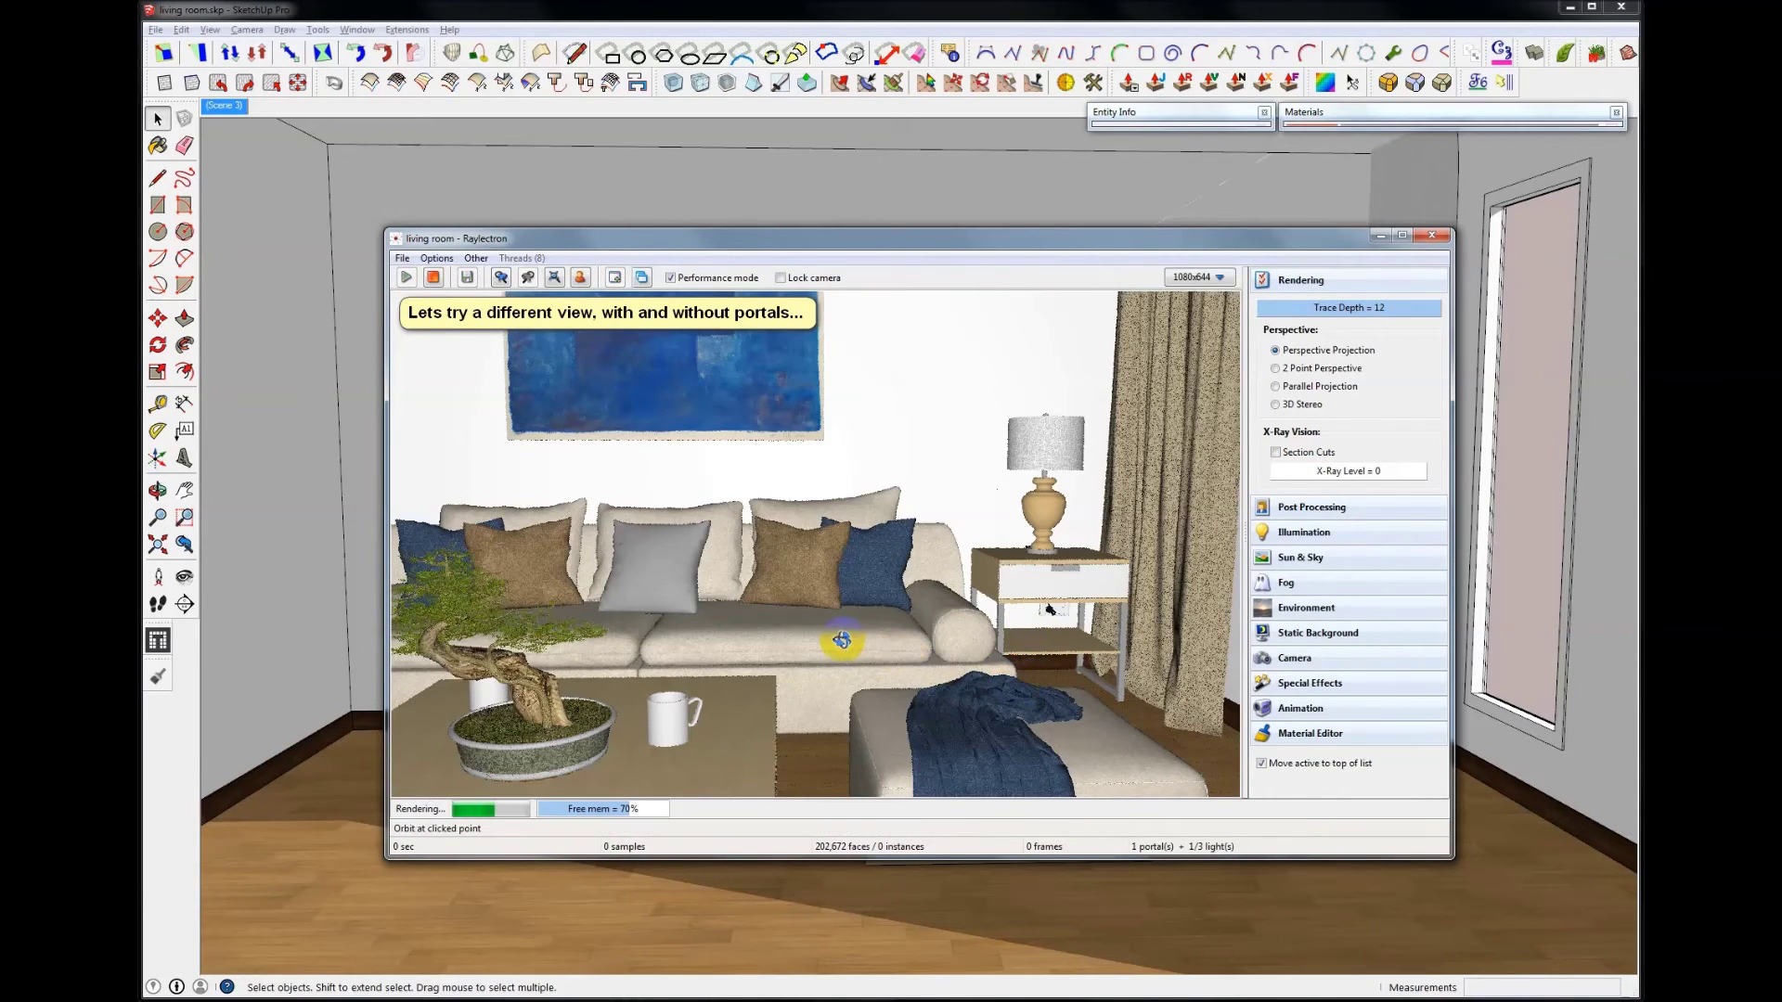
mouse_move(1027, 681)
mouse_down()
mouse_move(841, 639)
mouse_move(827, 609)
mouse_up()
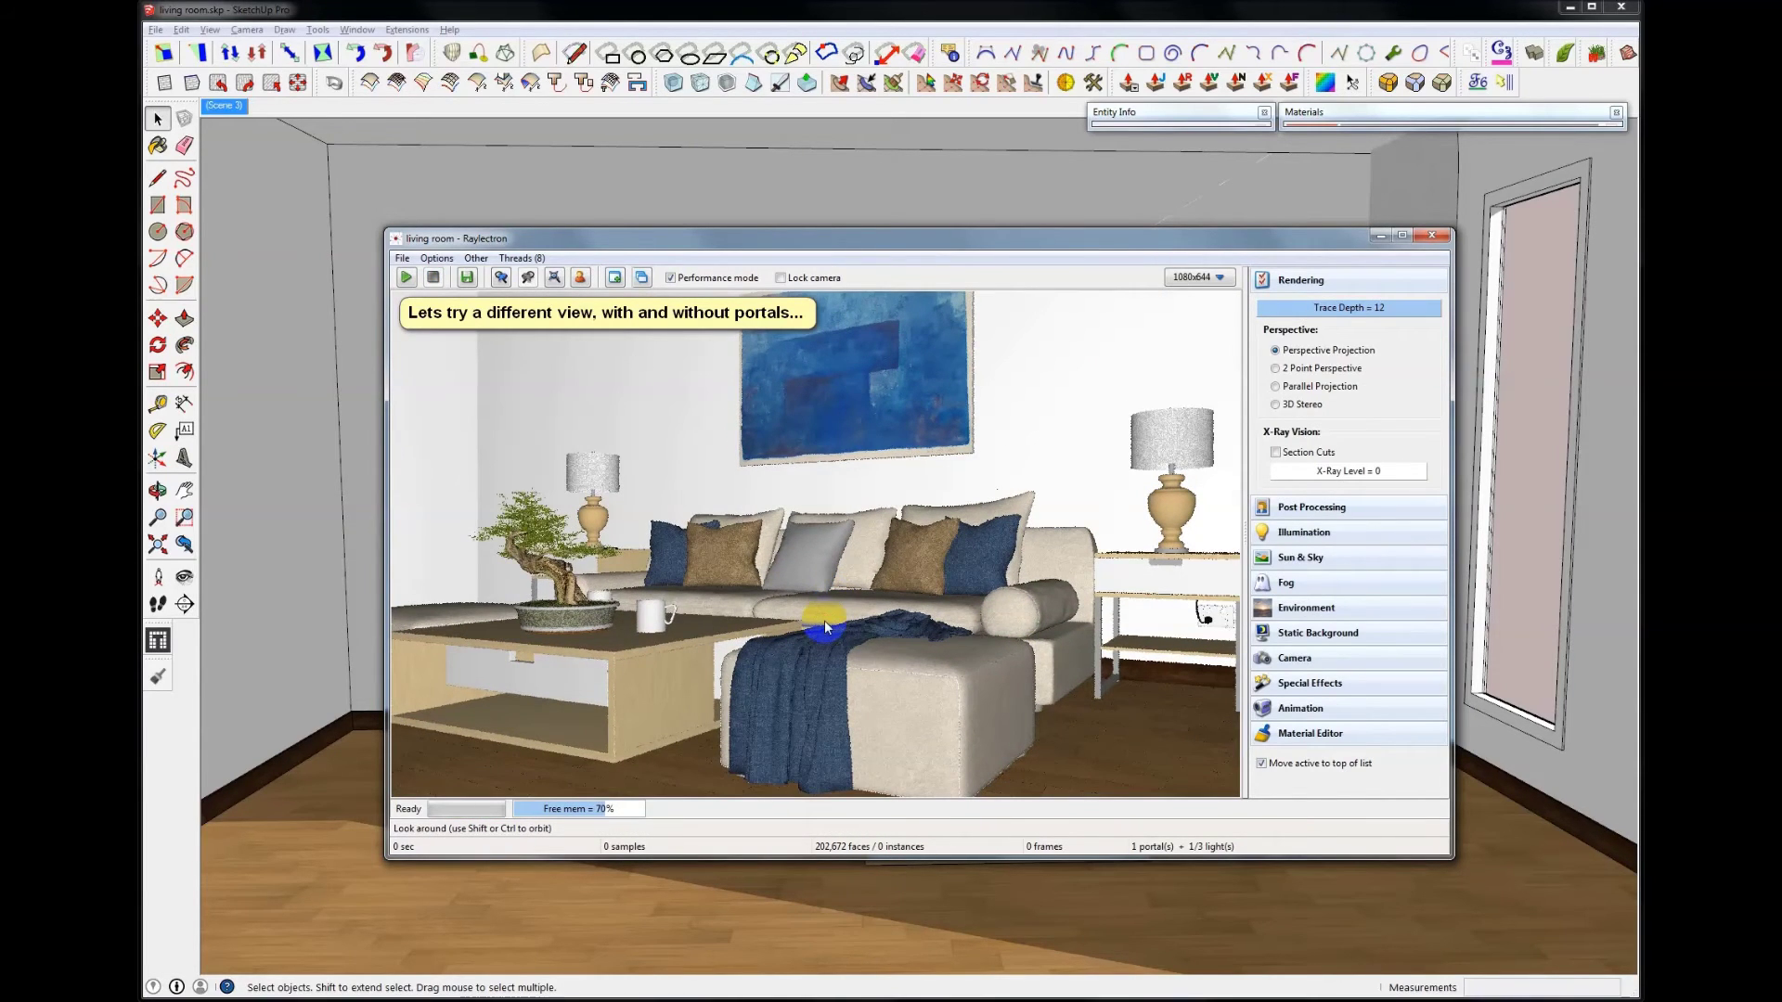
In Illumination settings, disable Performance mode for a full render and turn off Portals to sky/env
click(1352, 533)
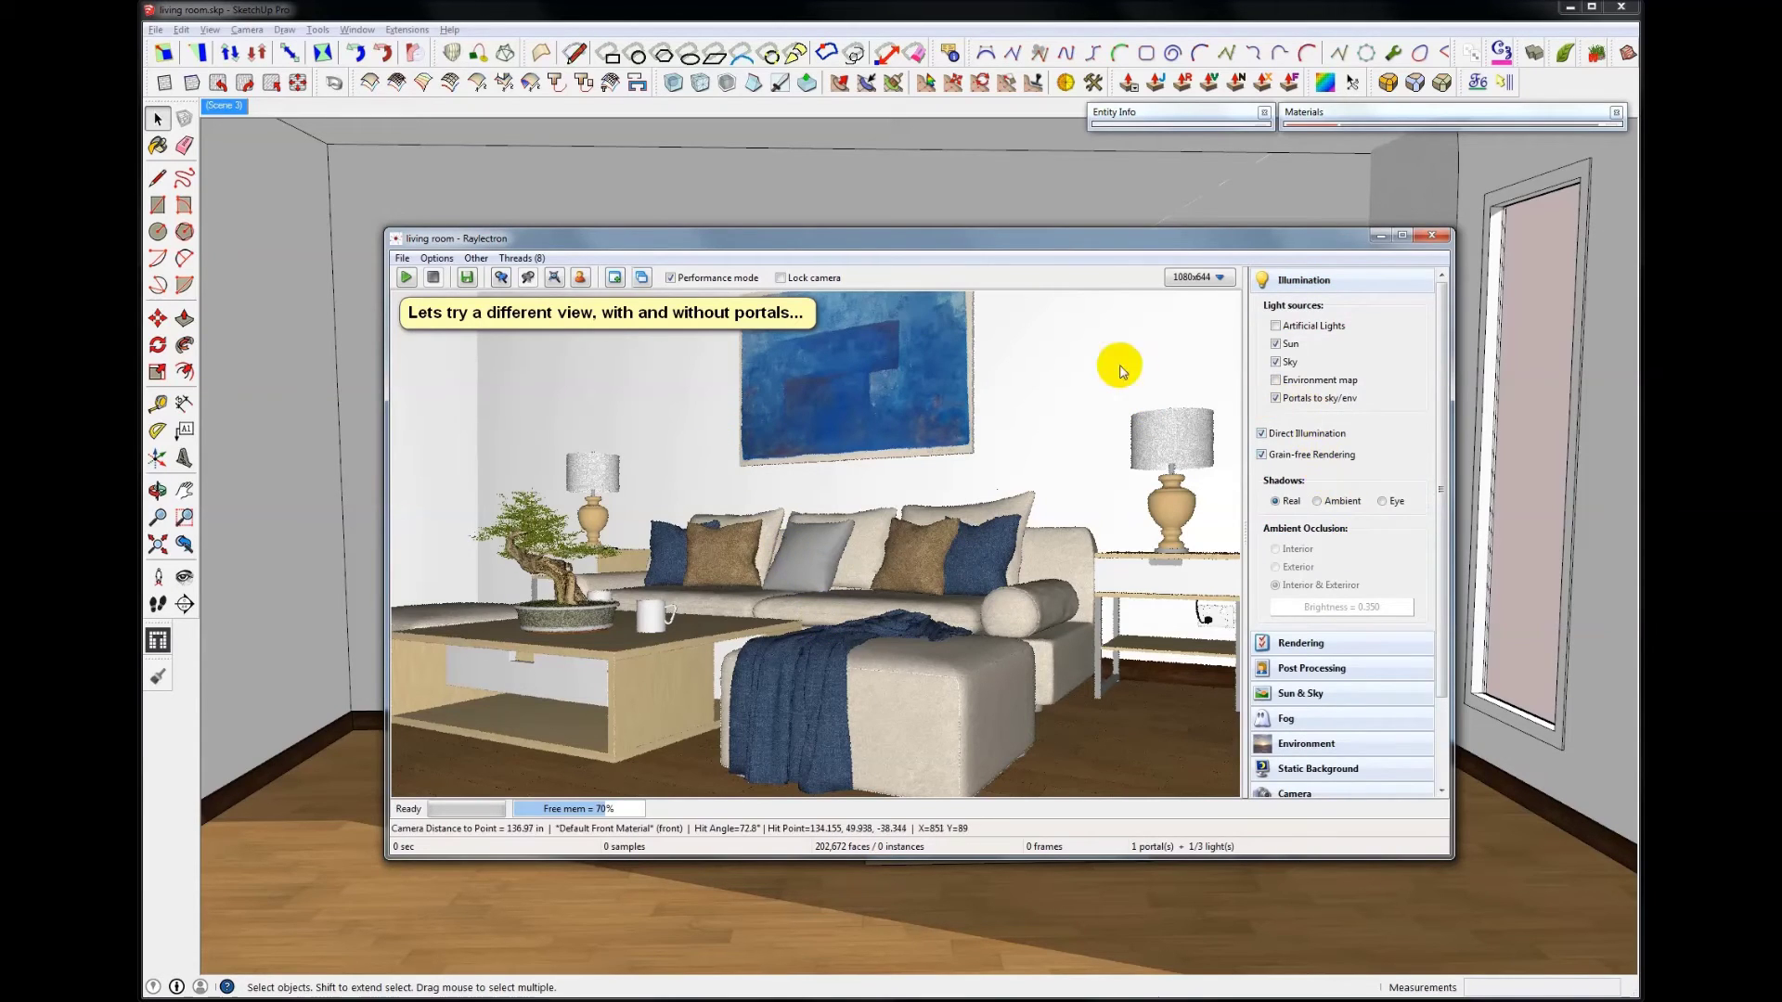
click(704, 282)
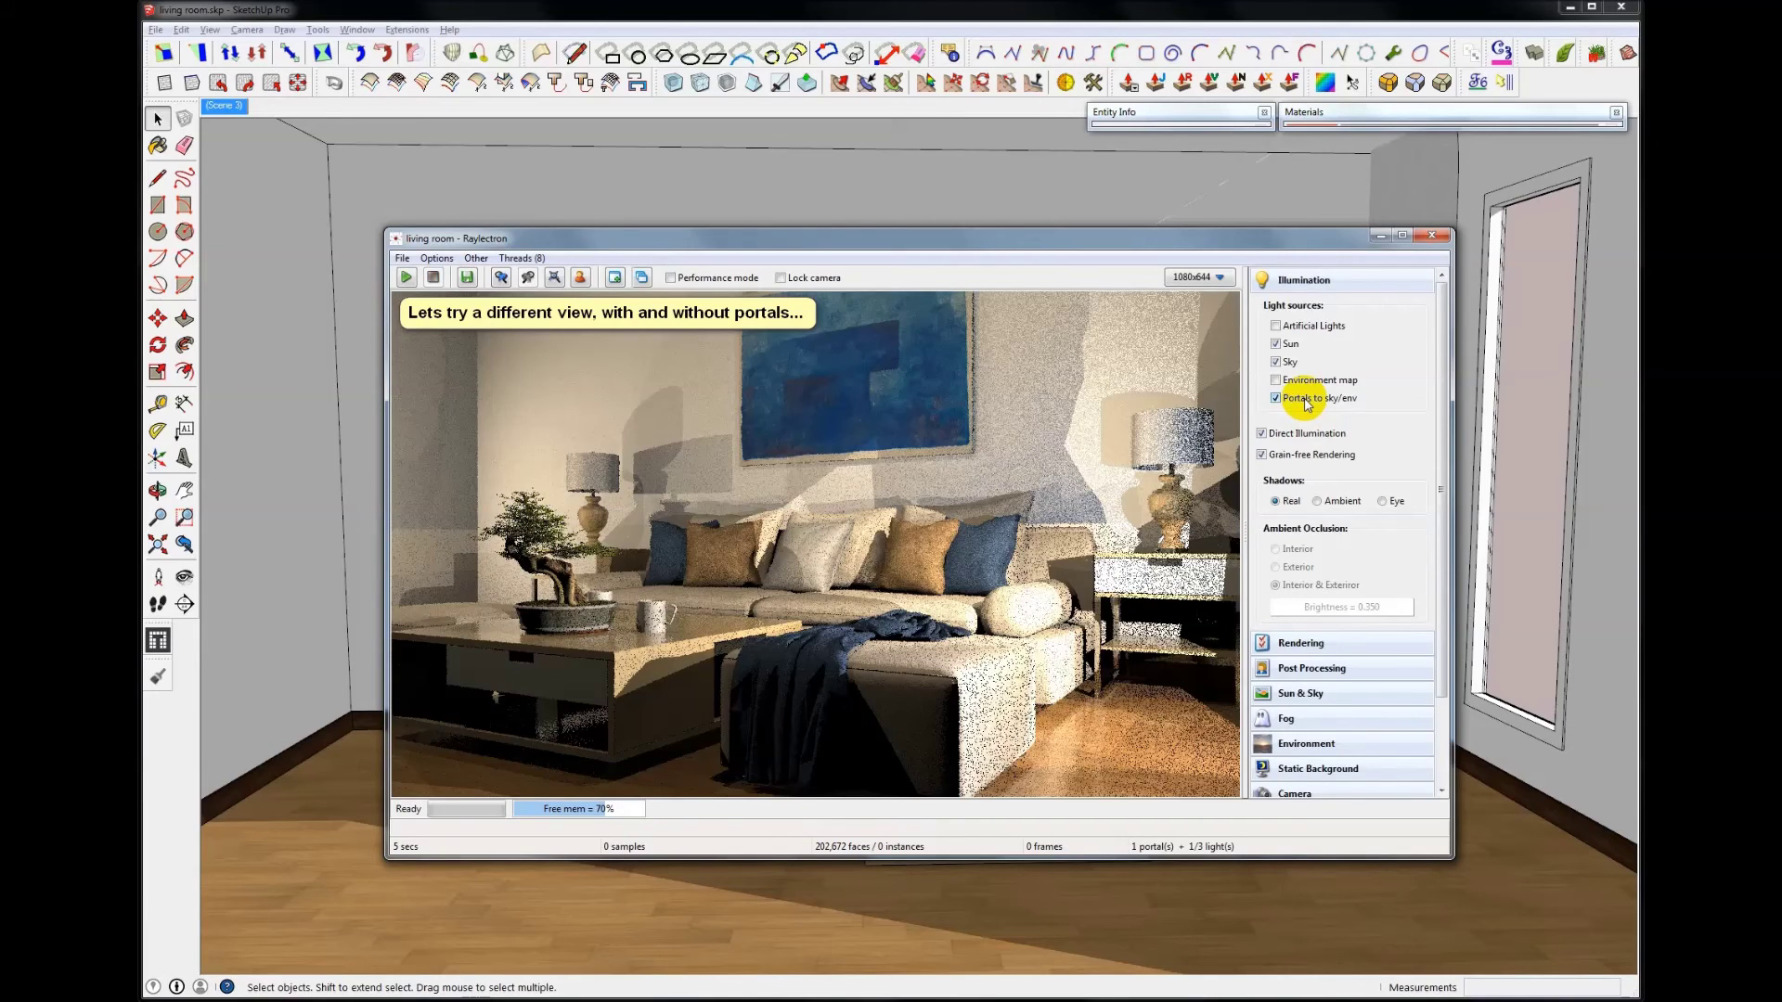
click(1307, 399)
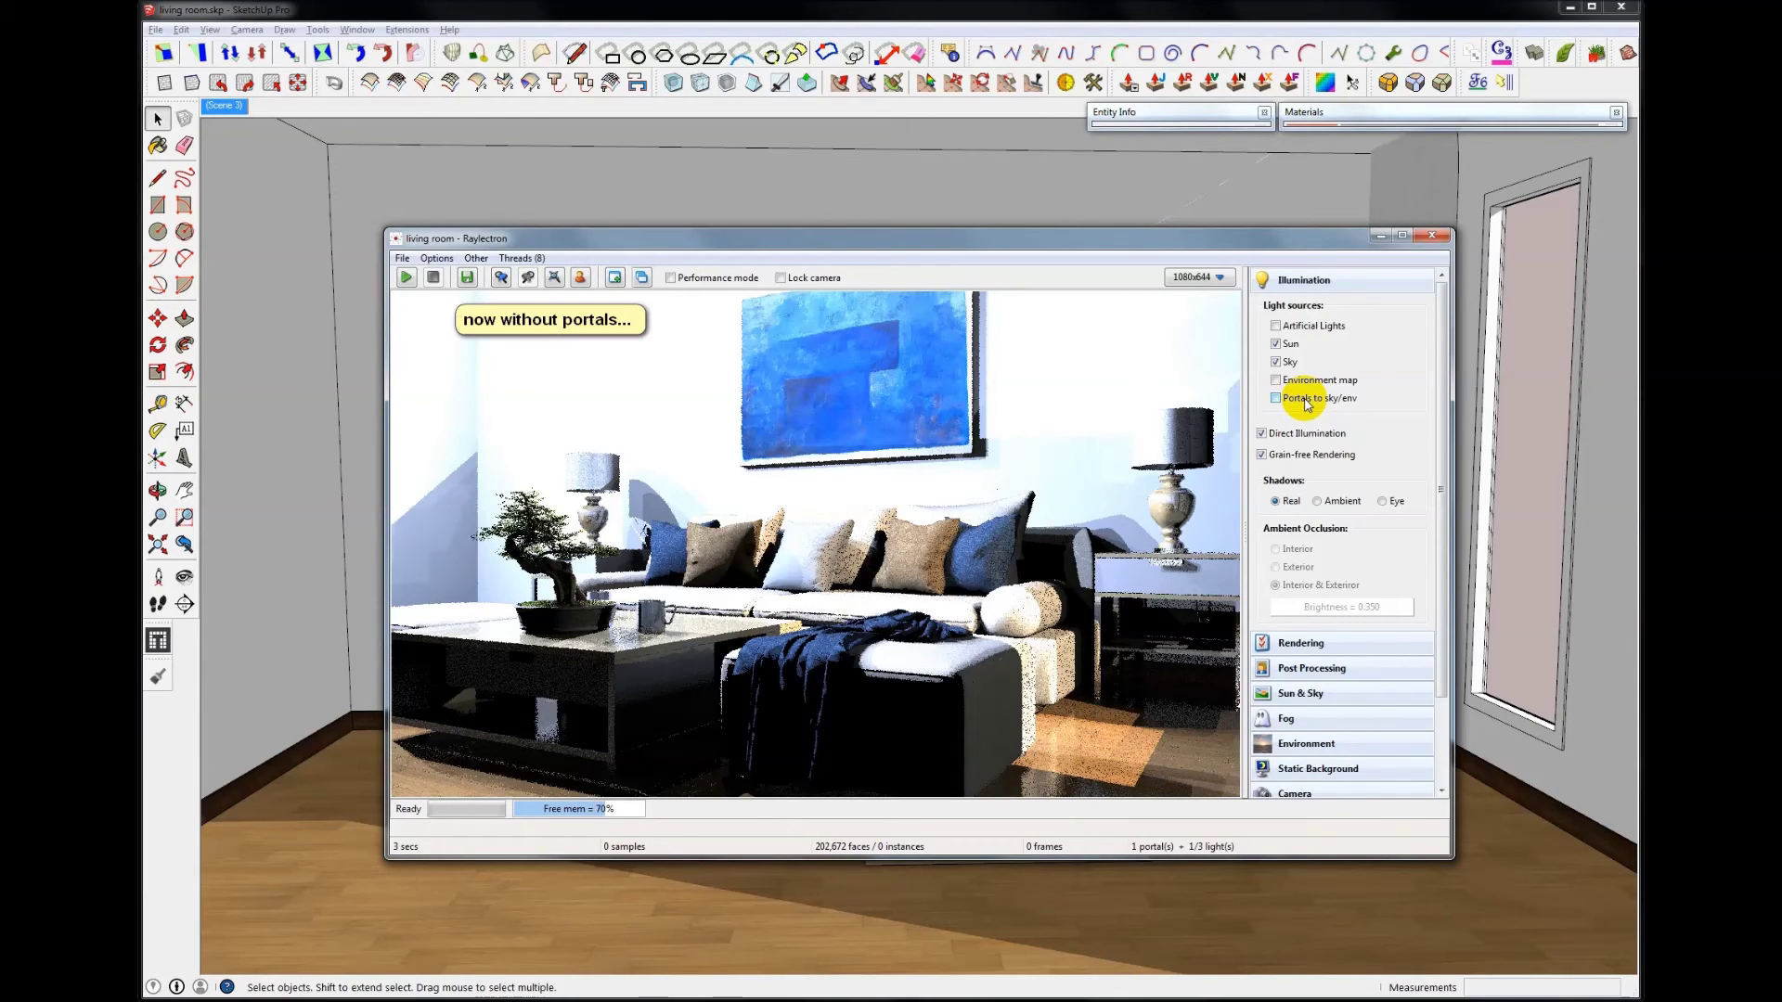
Render the sofa view without portals, letting it refine to 14 samples
click(404, 279)
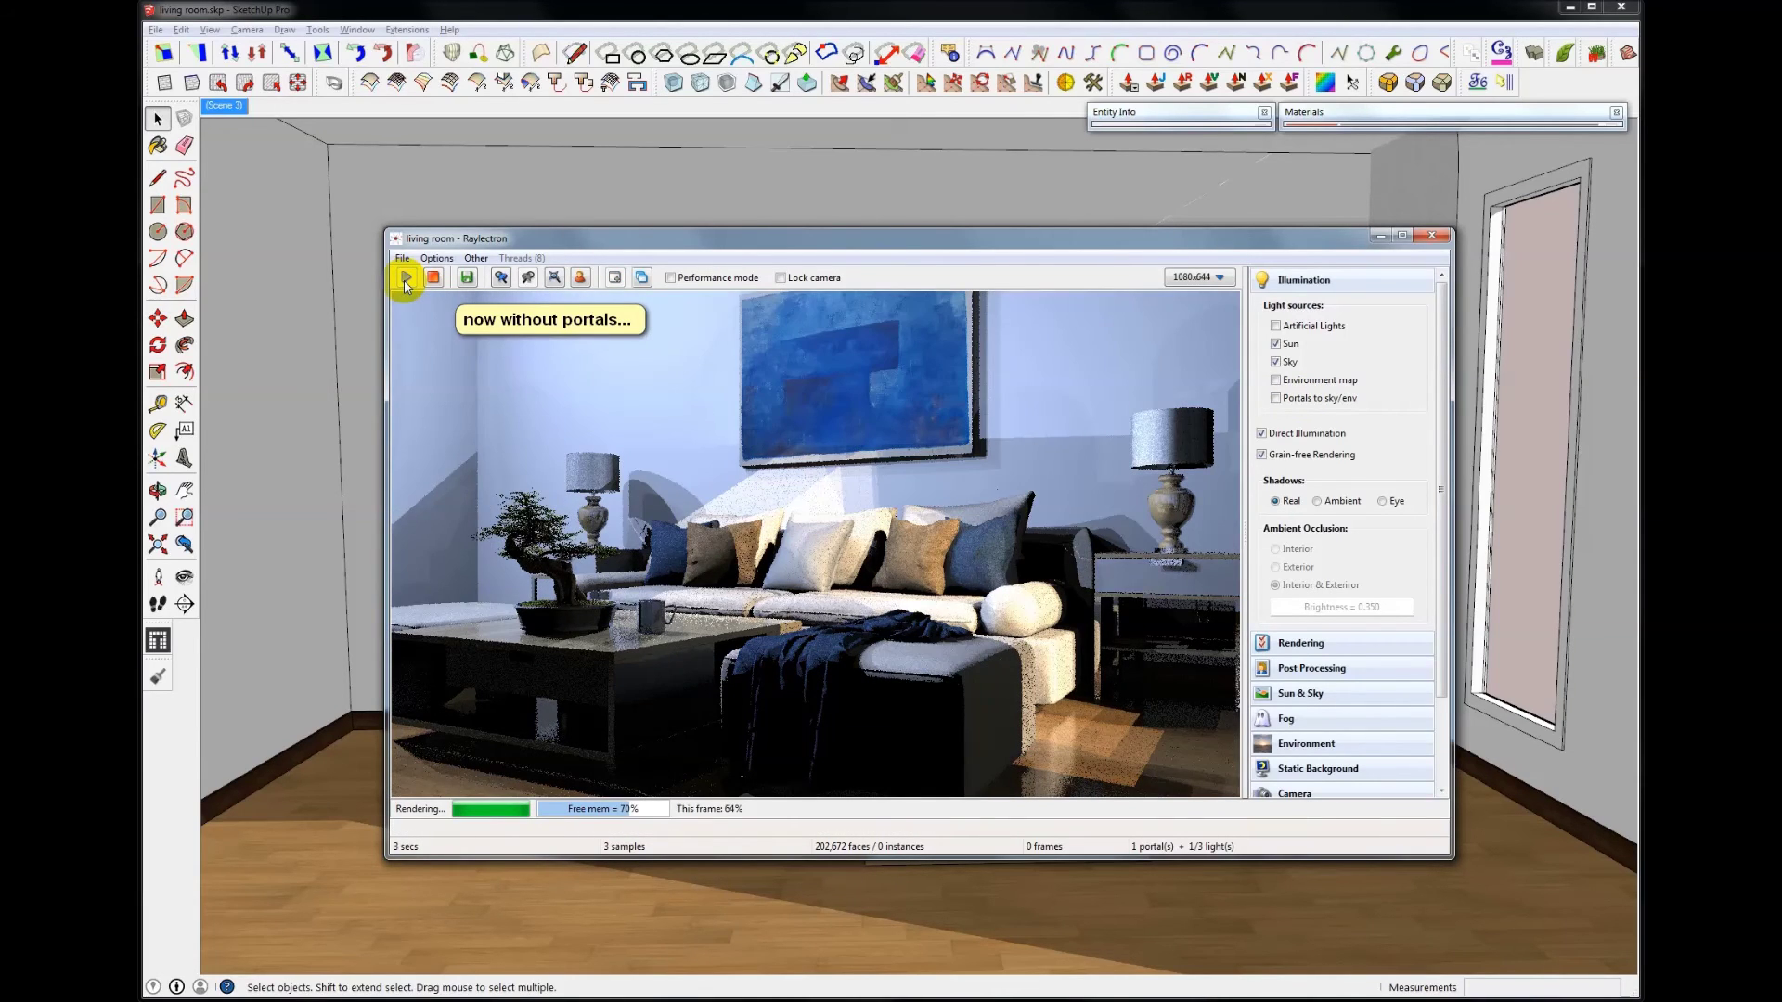
click(566, 680)
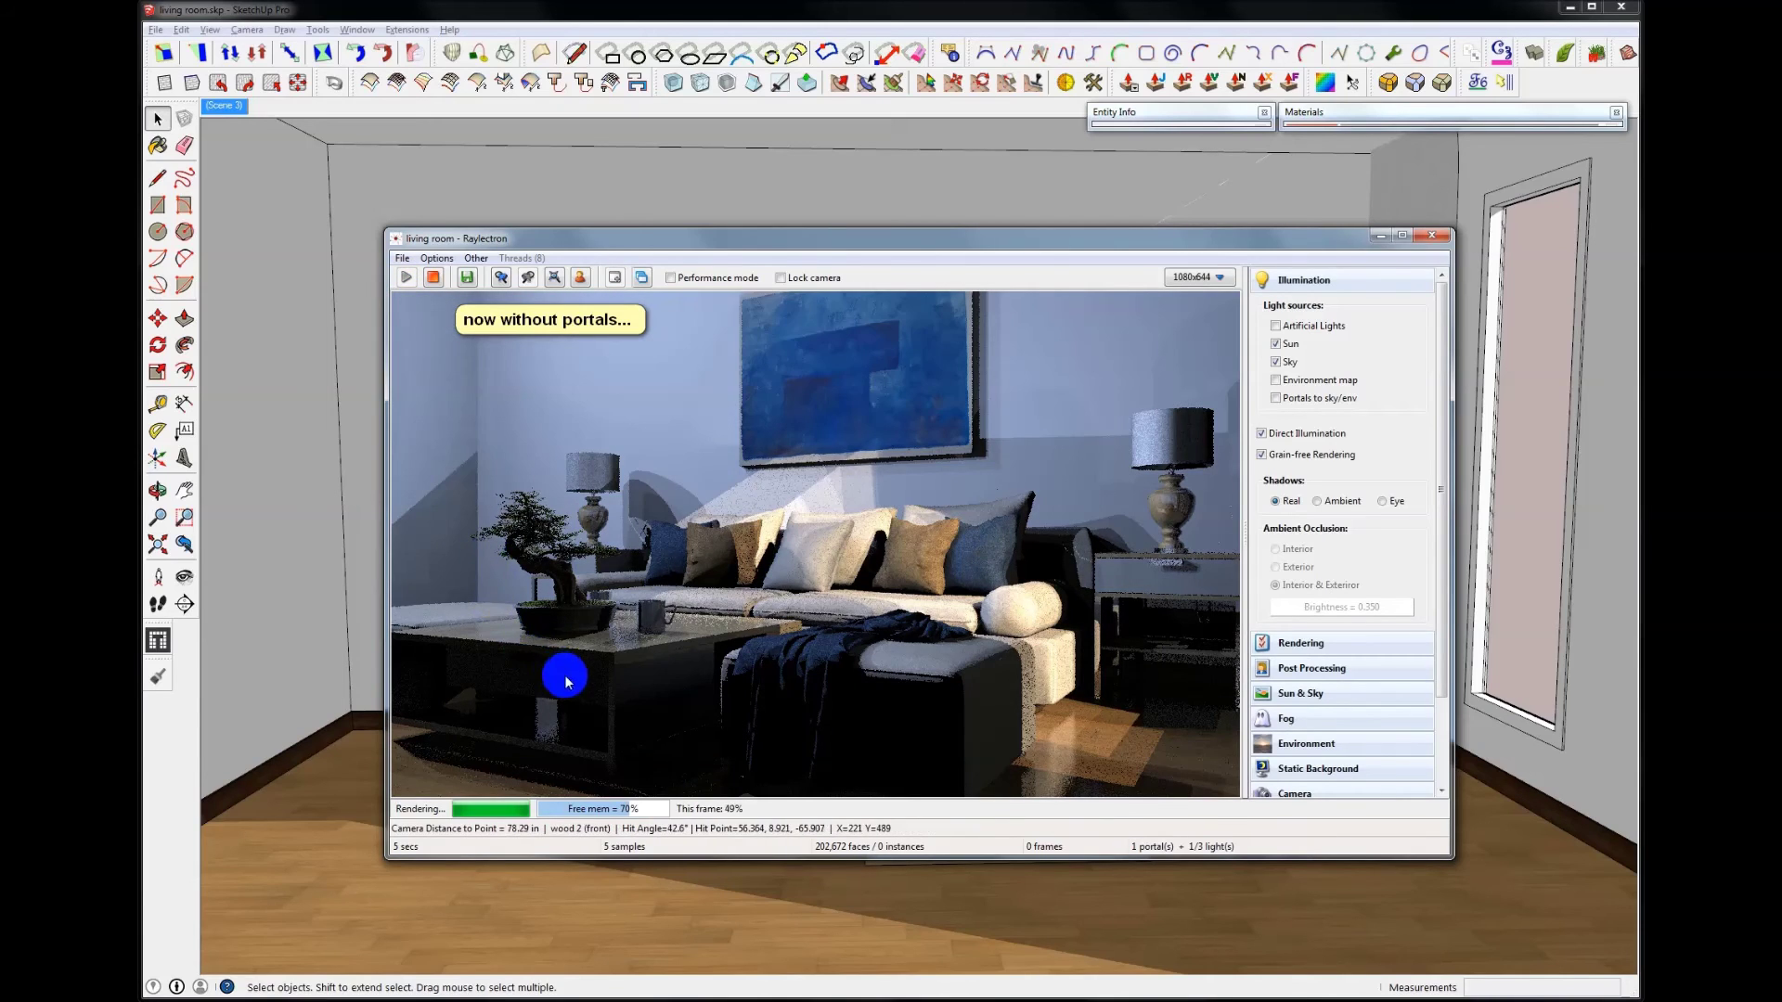
click(676, 398)
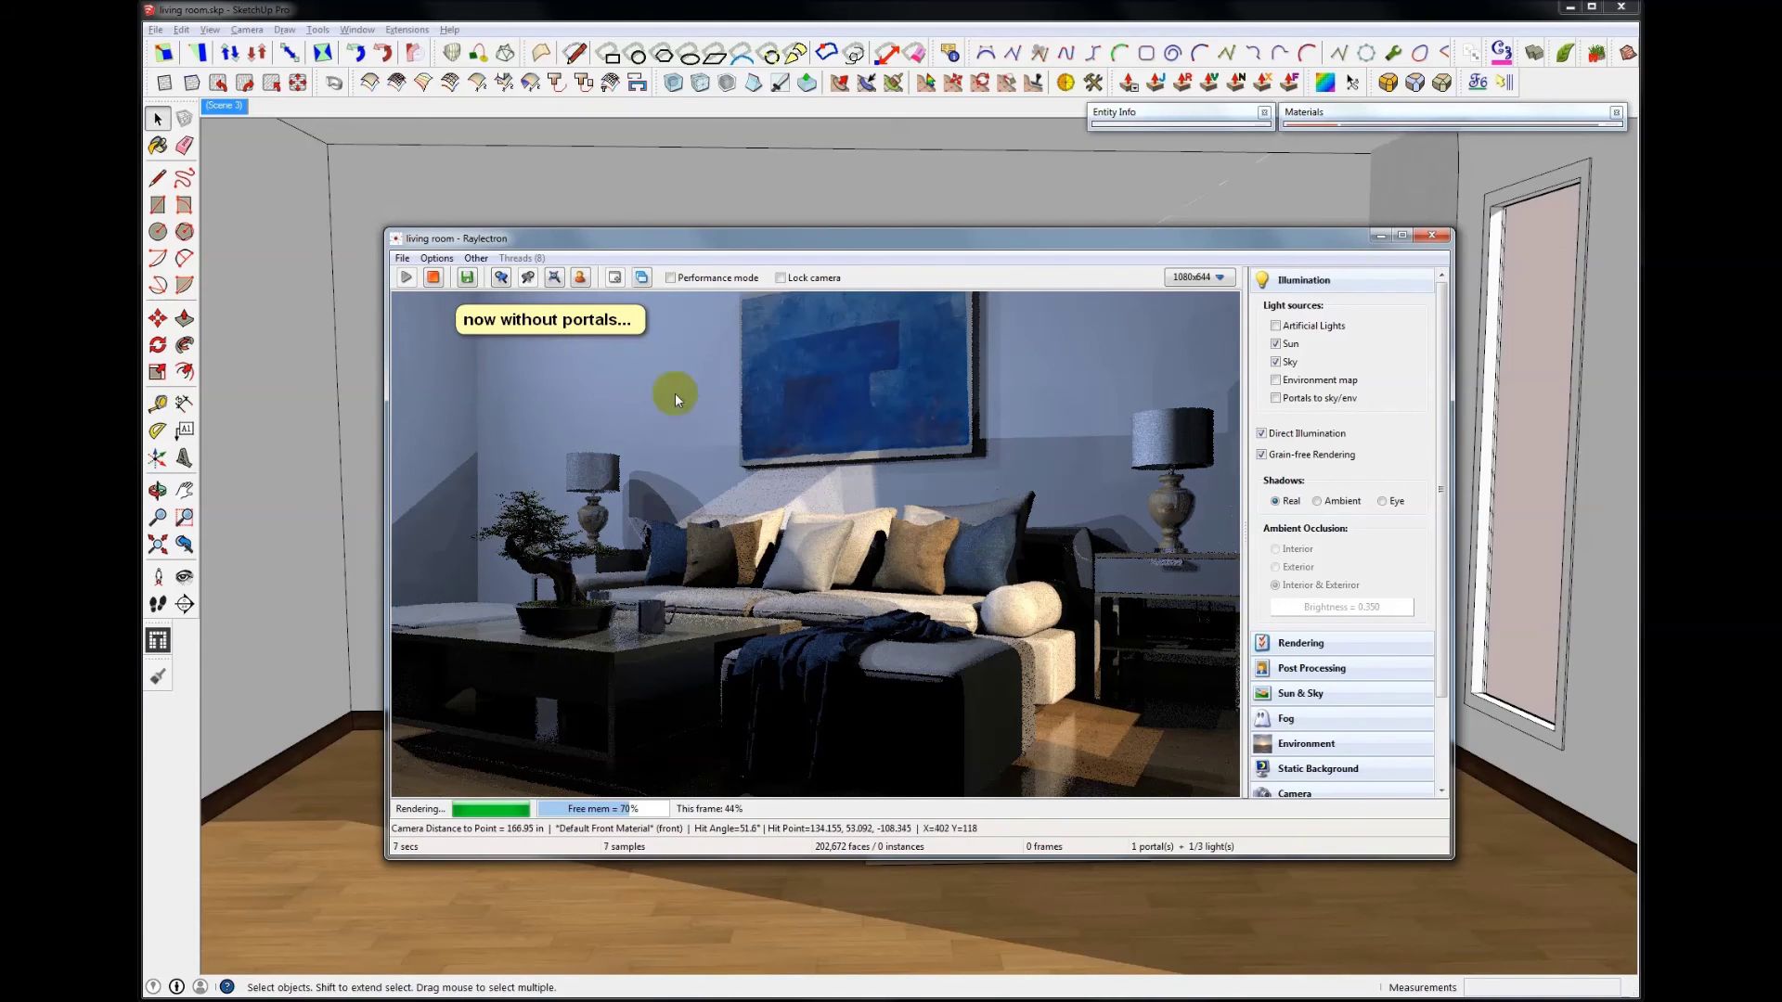
click(644, 410)
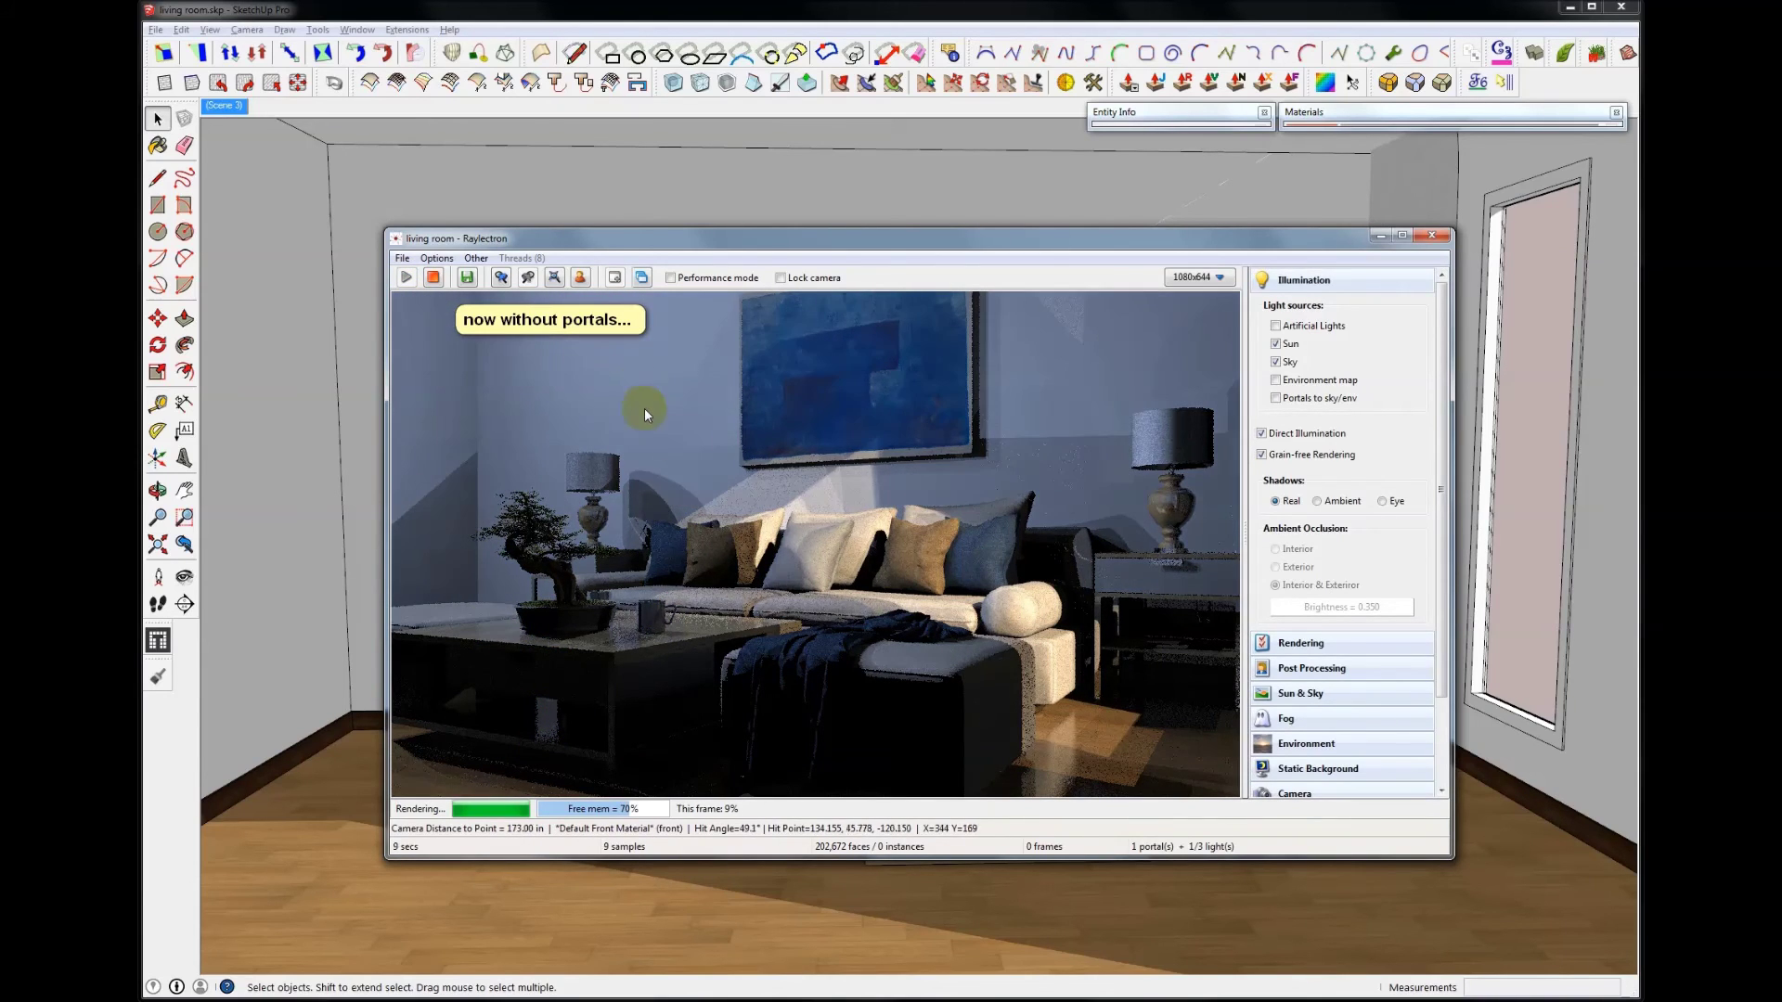
mouse_move(1142, 636)
mouse_down()
mouse_move(817, 763)
mouse_move(768, 716)
mouse_move(879, 688)
mouse_move(801, 696)
mouse_move(1185, 429)
mouse_up()
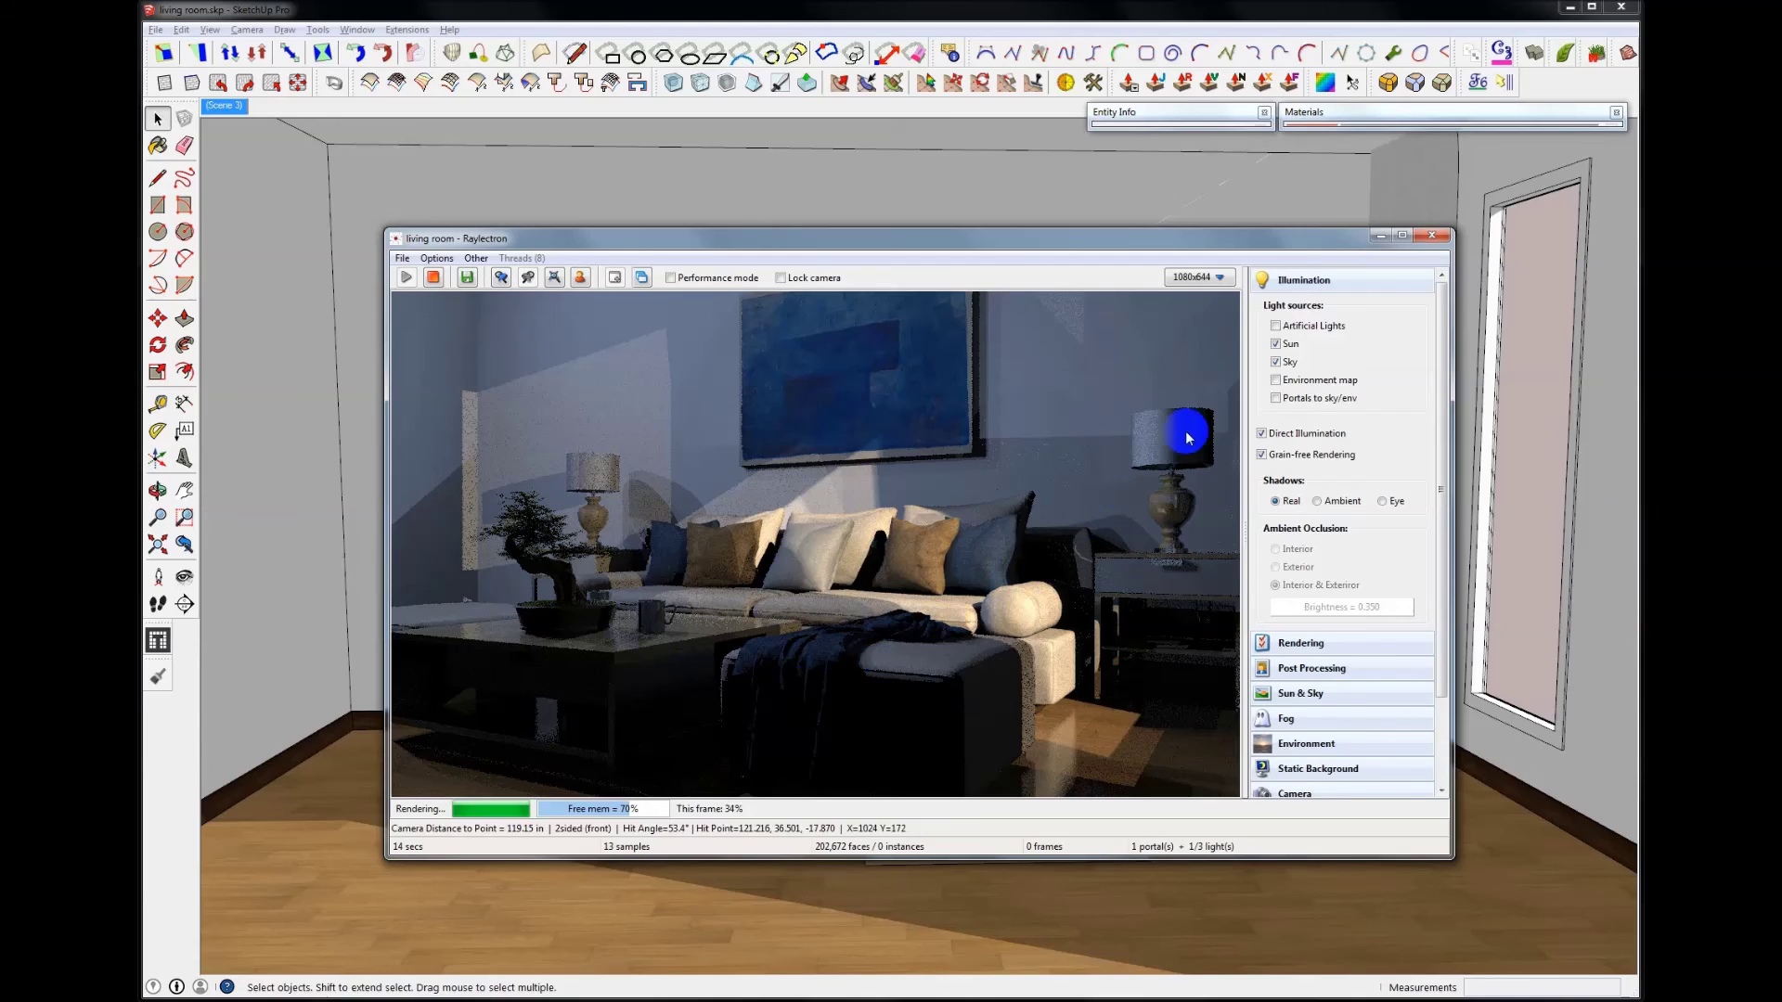
Re-enable Portals to sky/env and re-render the sofa view brighter with warm sunlight
click(1302, 400)
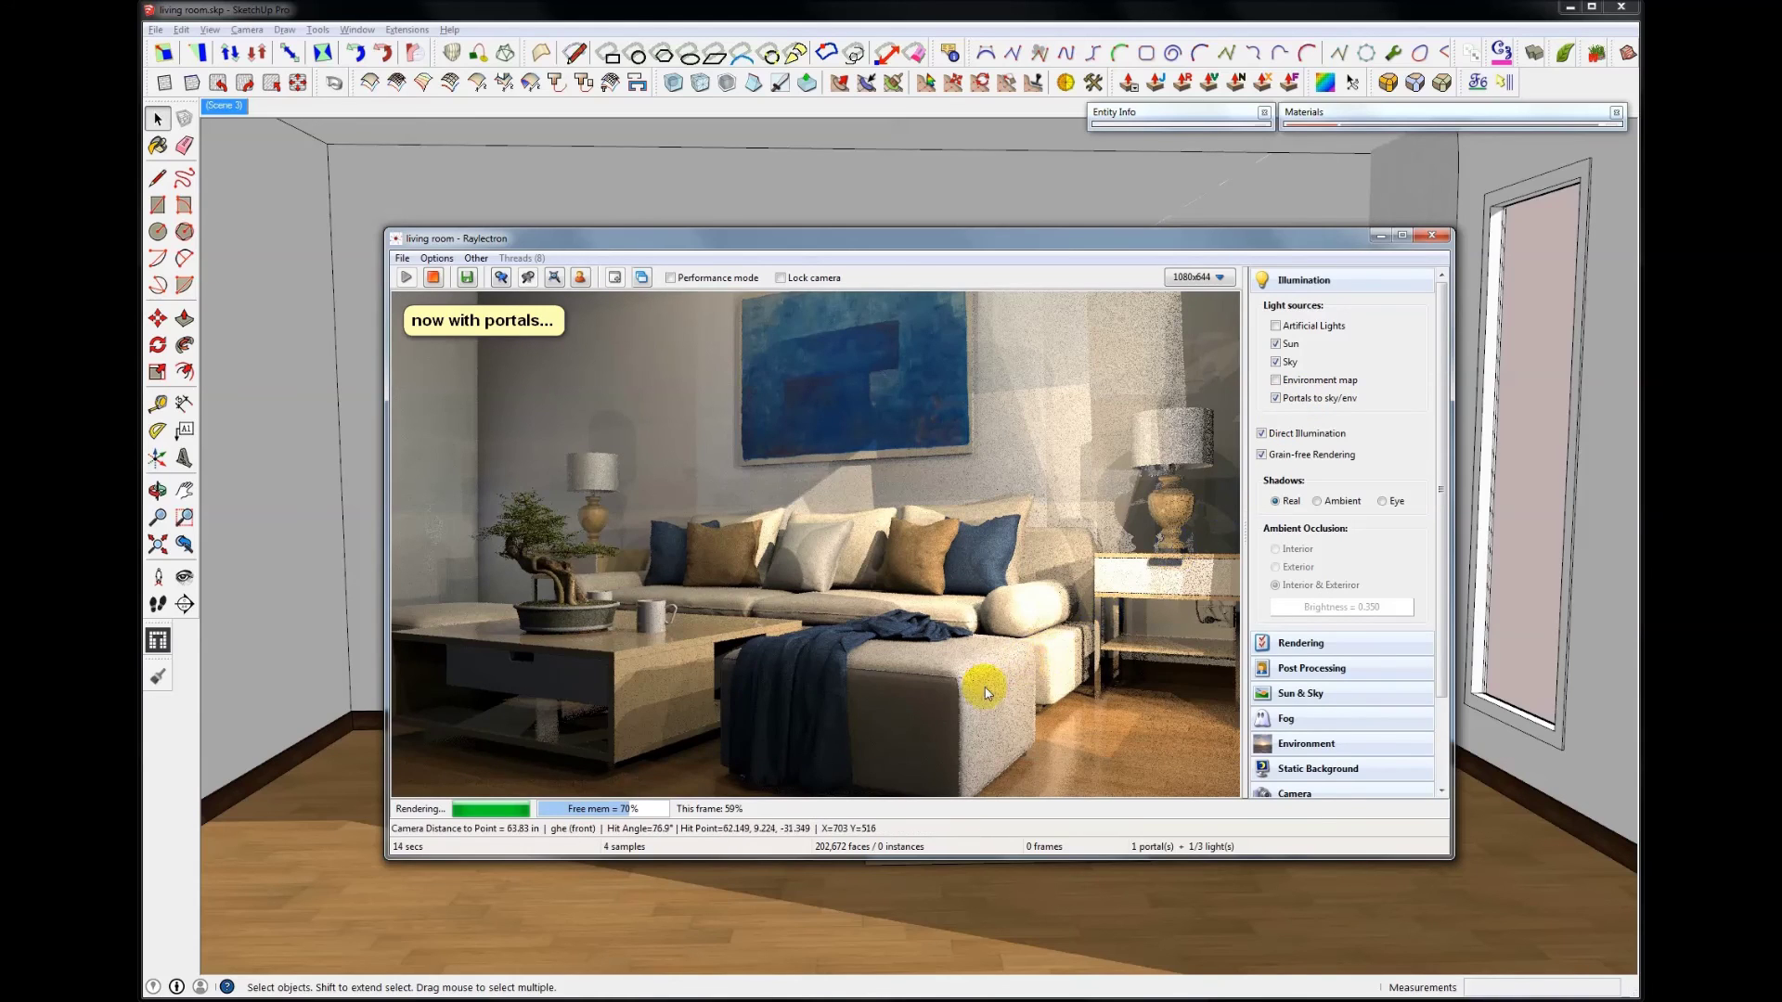
click(775, 702)
click(854, 684)
click(482, 741)
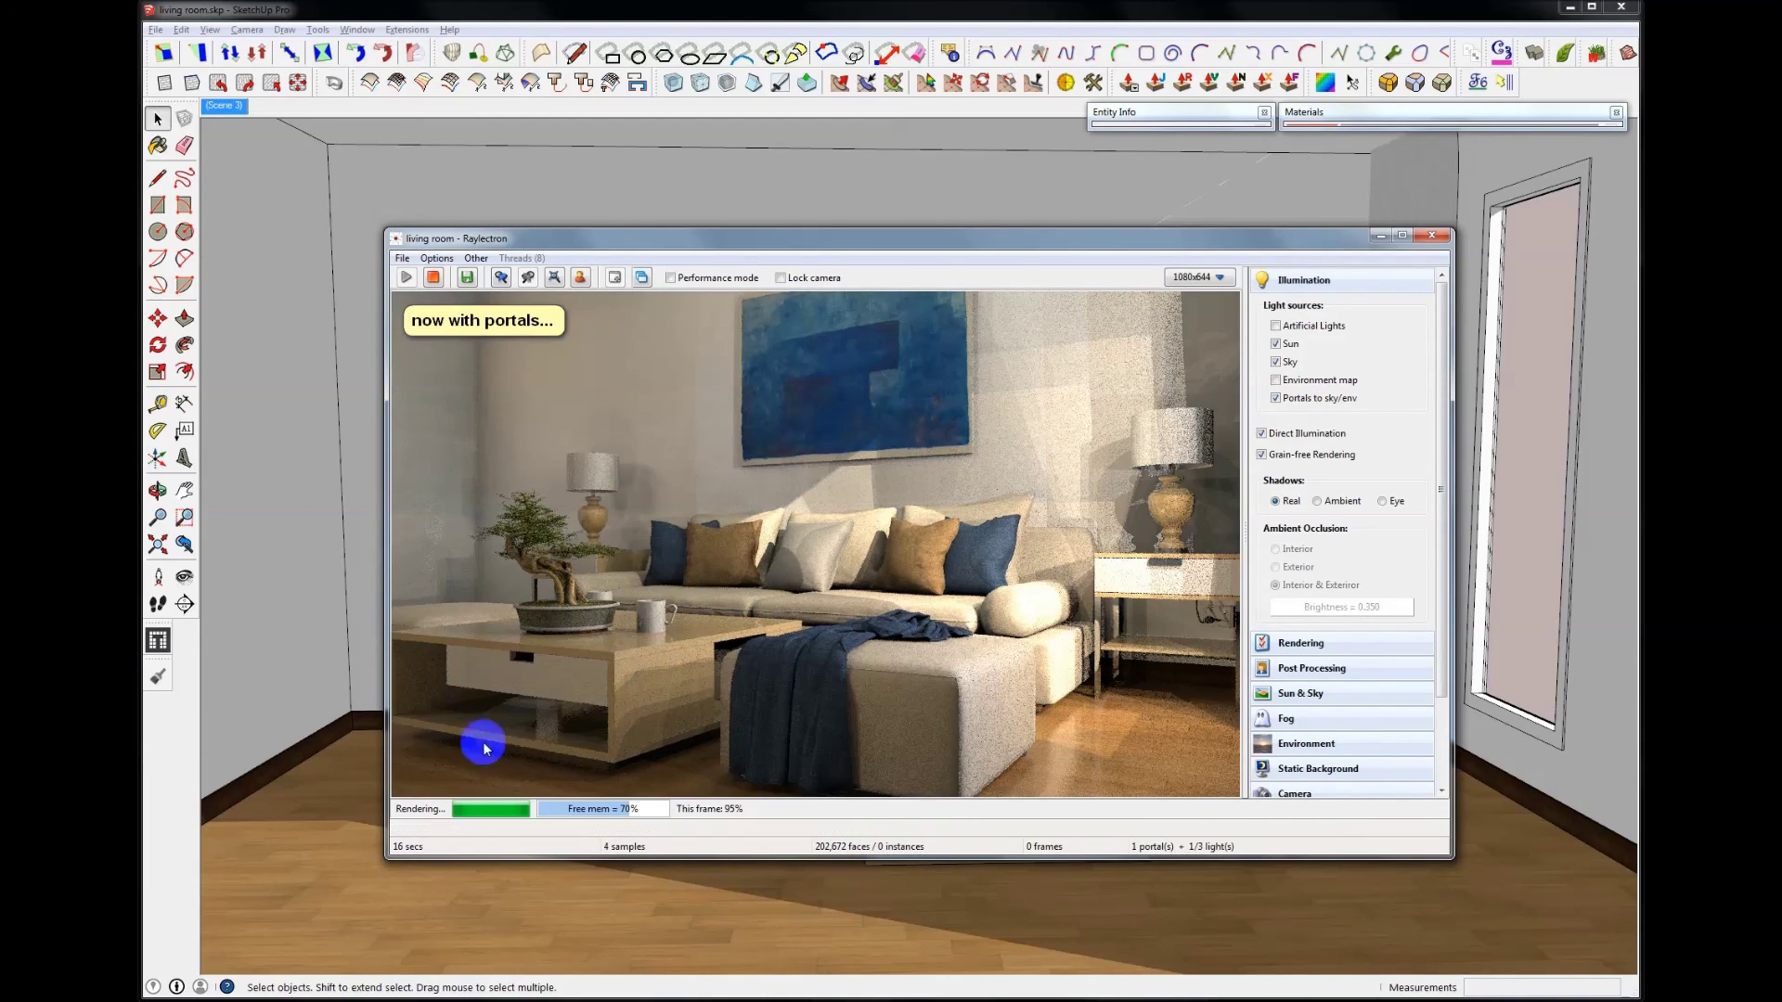
click(524, 685)
click(588, 741)
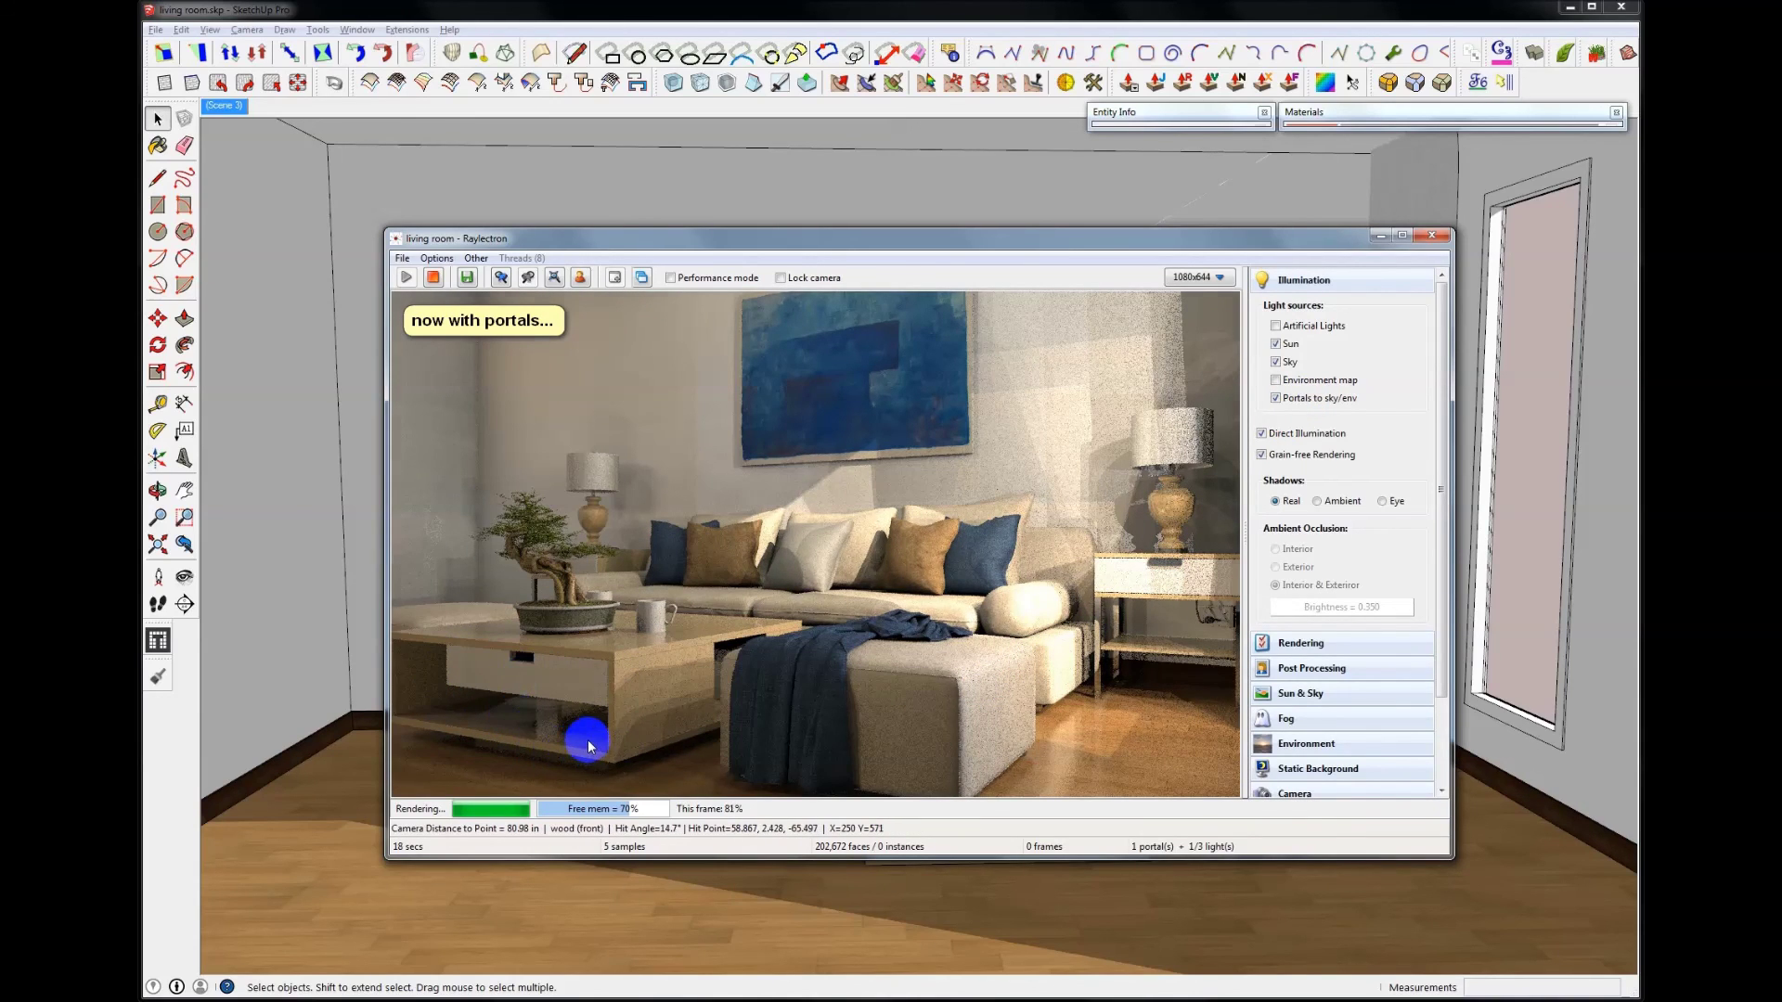